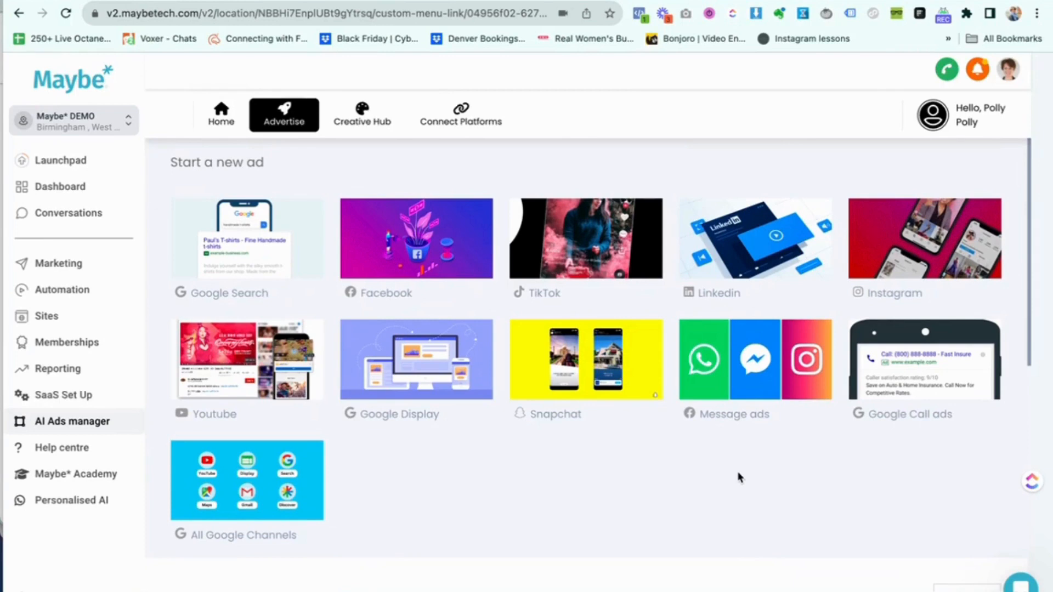
# - Look over the ad platforms offered for starting a new ad, and briefly check the support chat options
pyautogui.scroll(-2, 739, 477)
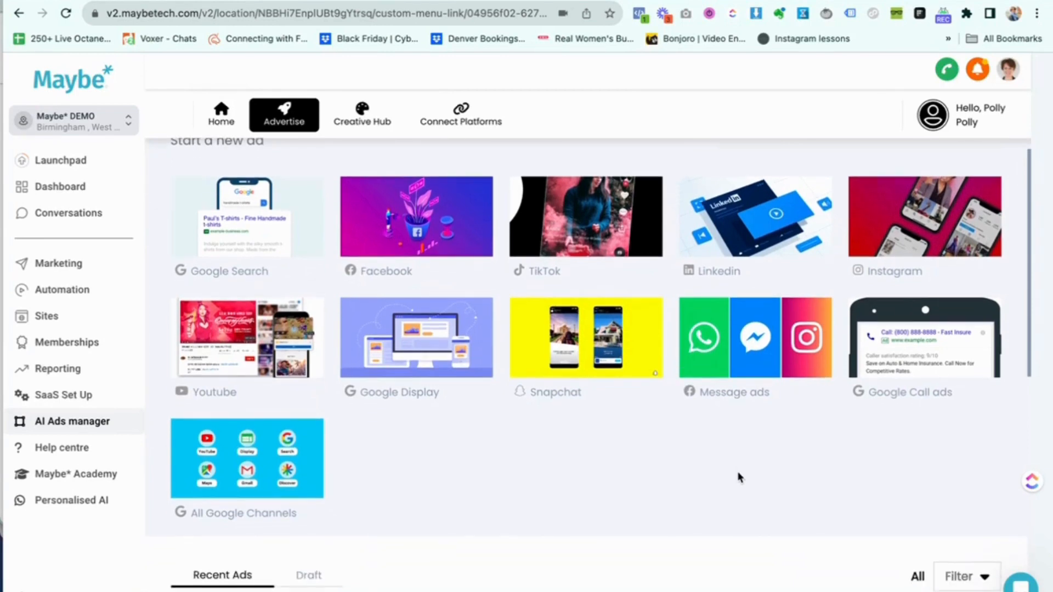
pyautogui.scroll(2, 739, 477)
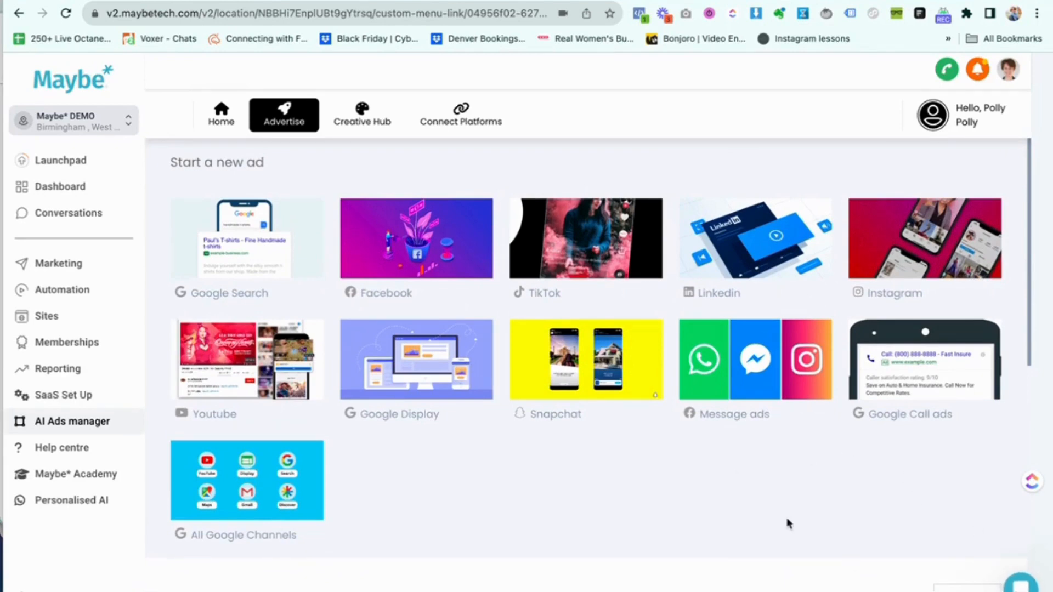
pyautogui.scroll(-1, 647, 486)
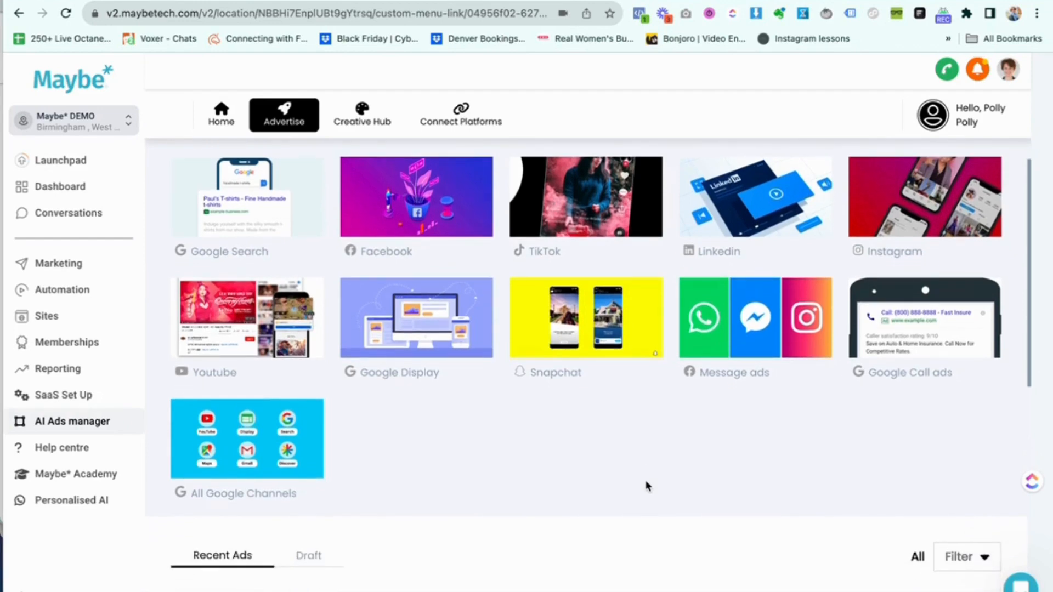
pyautogui.click(1019, 586)
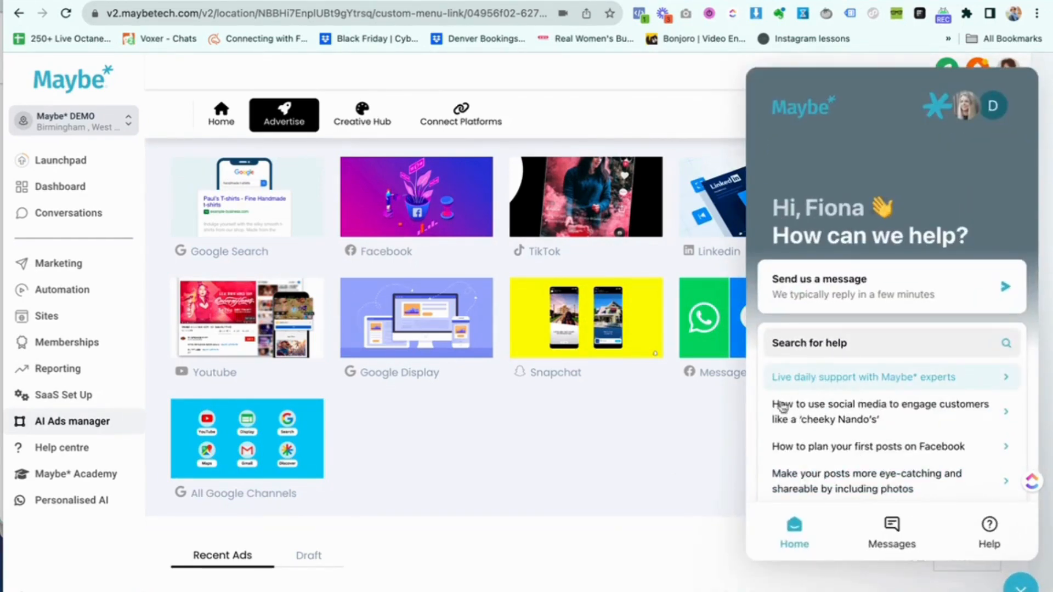
pyautogui.click(1020, 585)
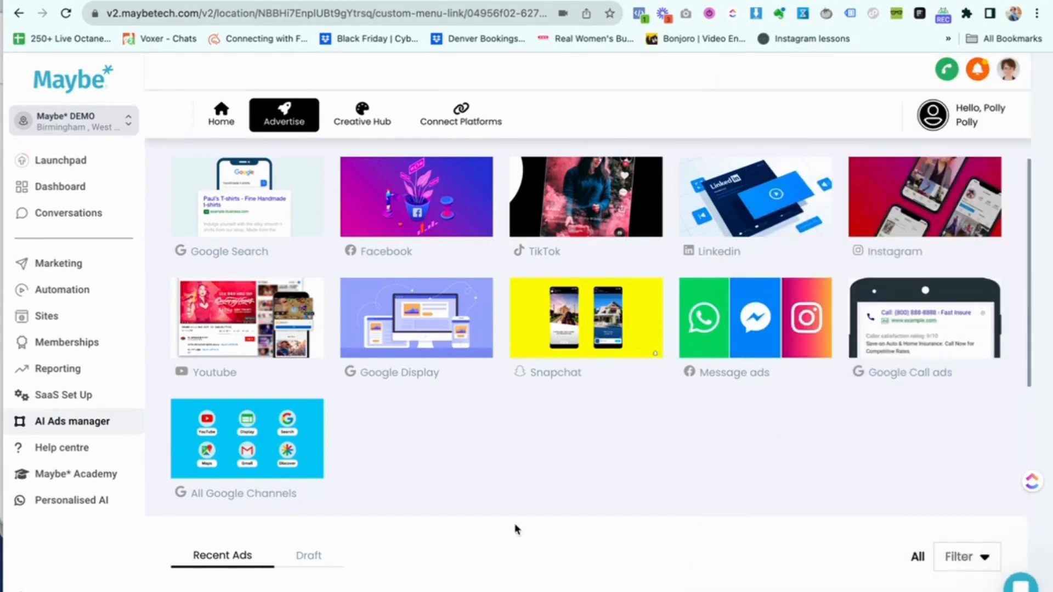
pyautogui.scroll(1, 461, 515)
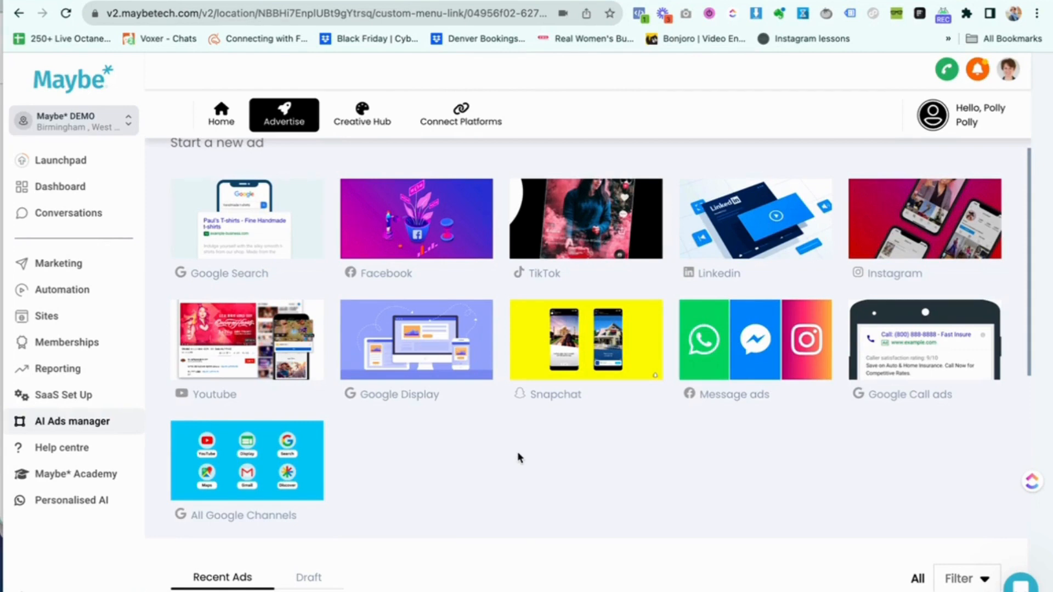
pyautogui.scroll(-1, 536, 384)
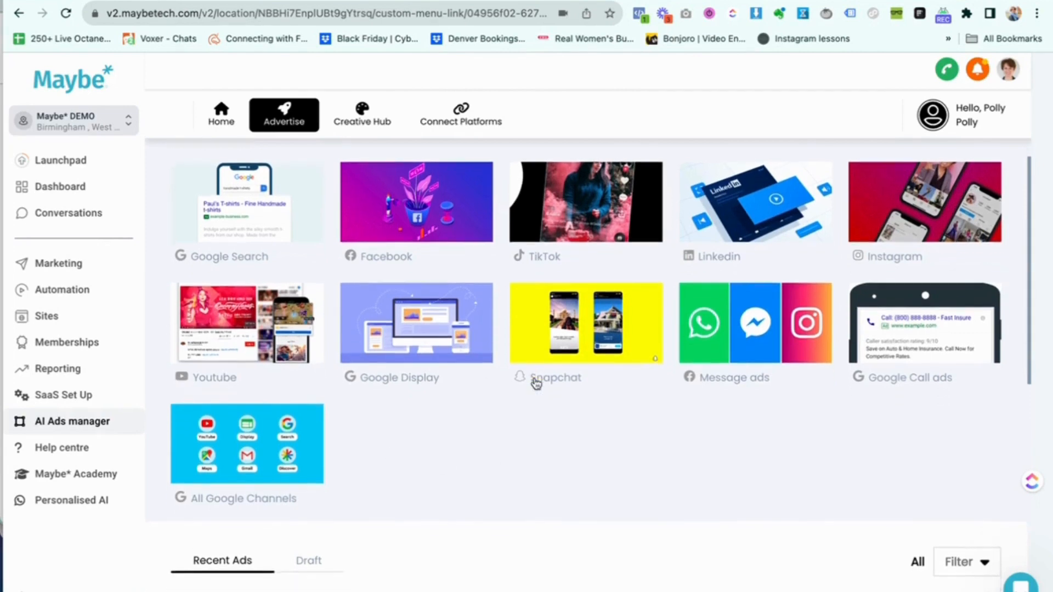
pyautogui.scroll(2, 536, 384)
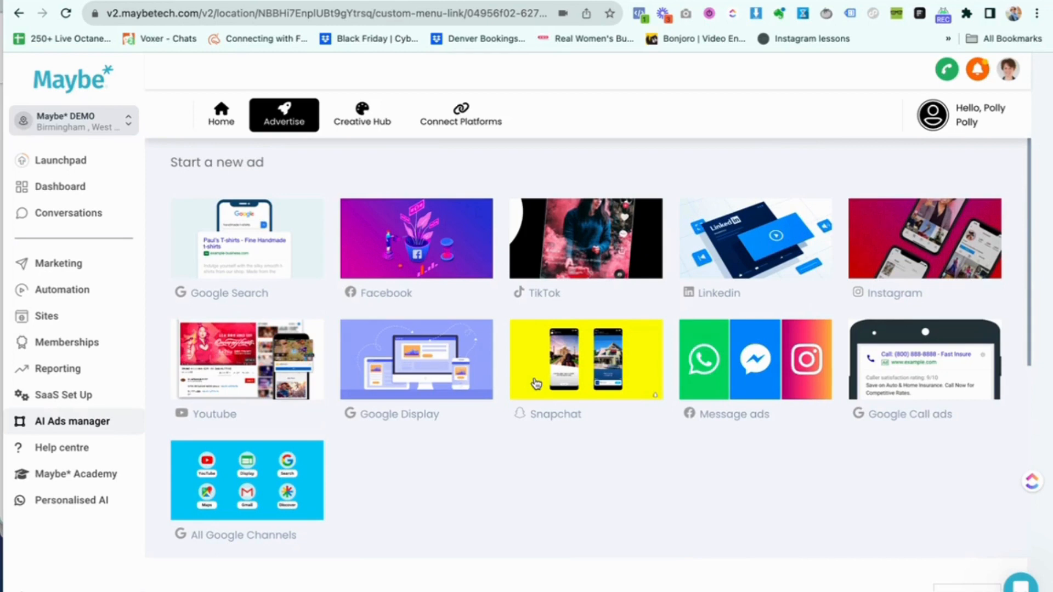
pyautogui.scroll(-1, 516, 375)
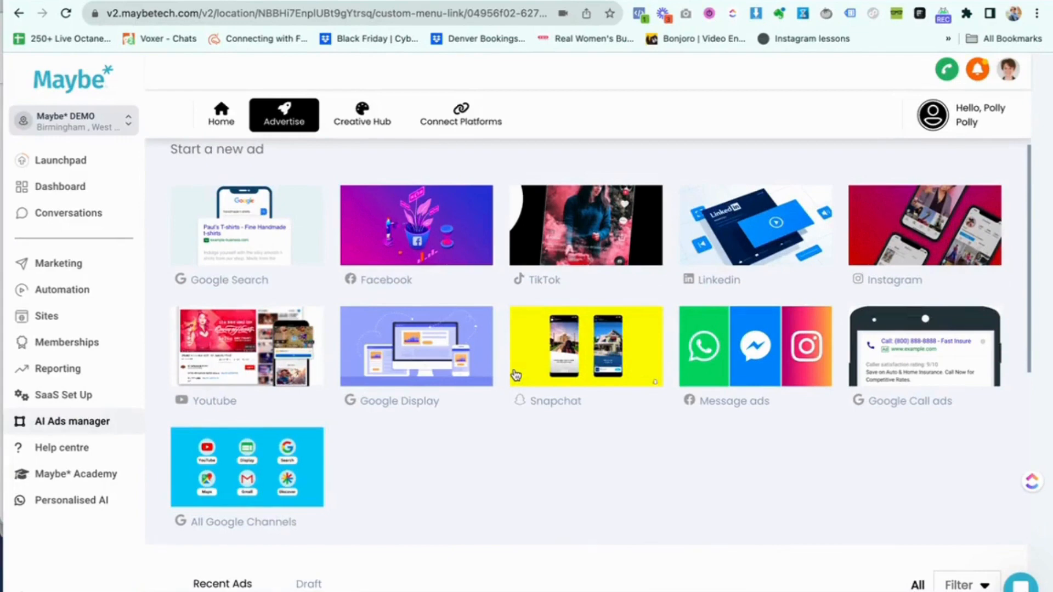
pyautogui.scroll(-1, 516, 375)
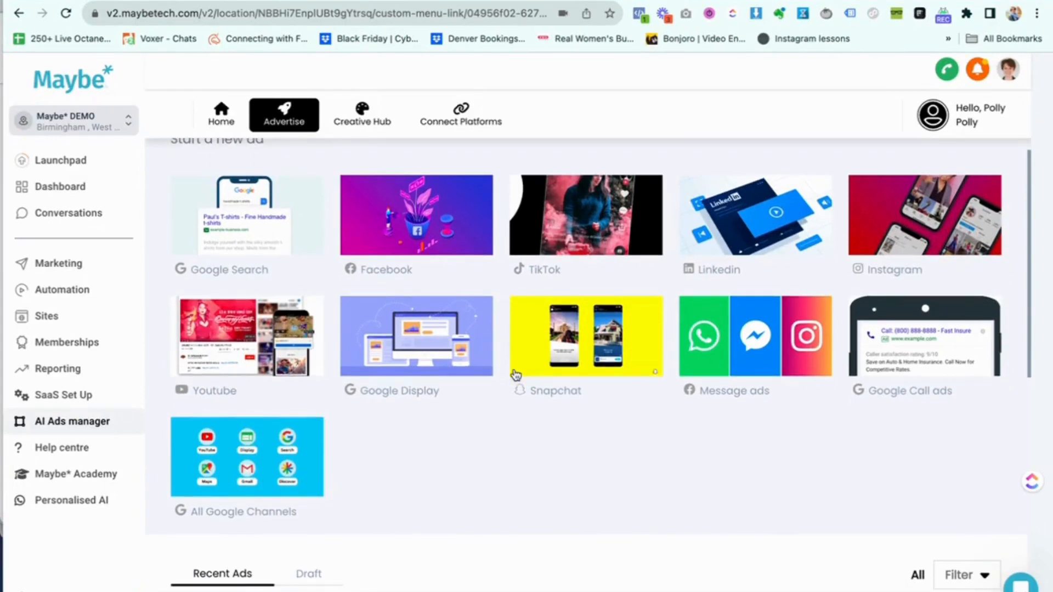
pyautogui.scroll(2, 515, 375)
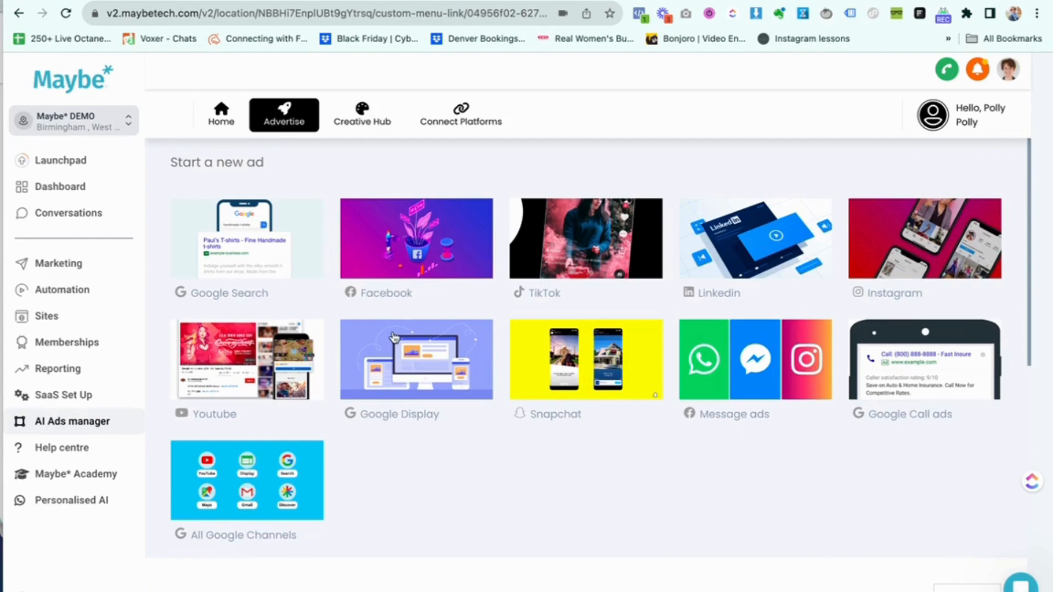
# - Open the platform connections and expand the Facebook and Instagram connection to show its page, ad objective and pixel settings
pyautogui.click(461, 122)
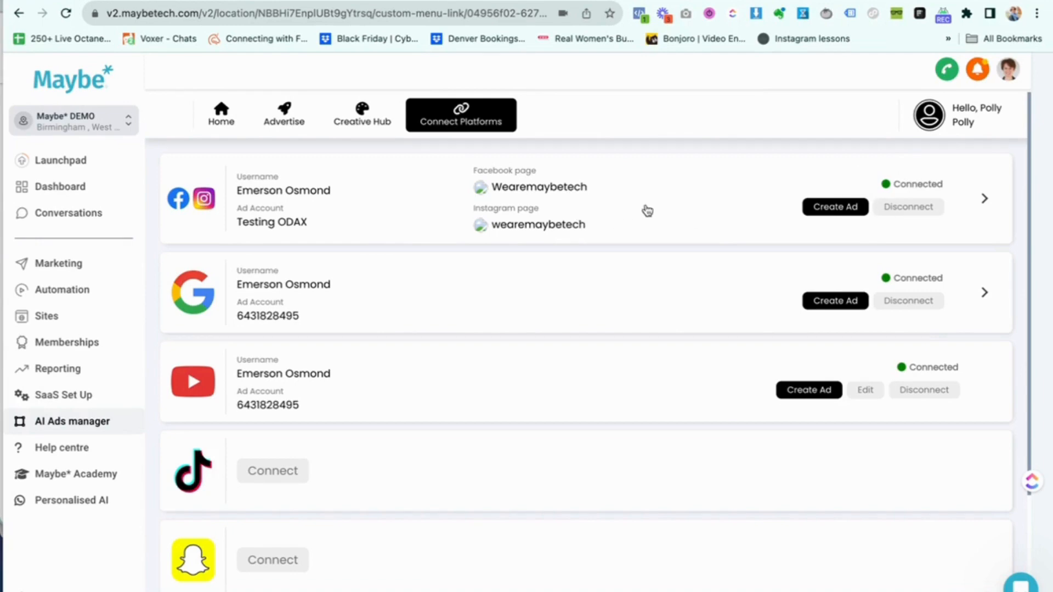
pyautogui.click(984, 199)
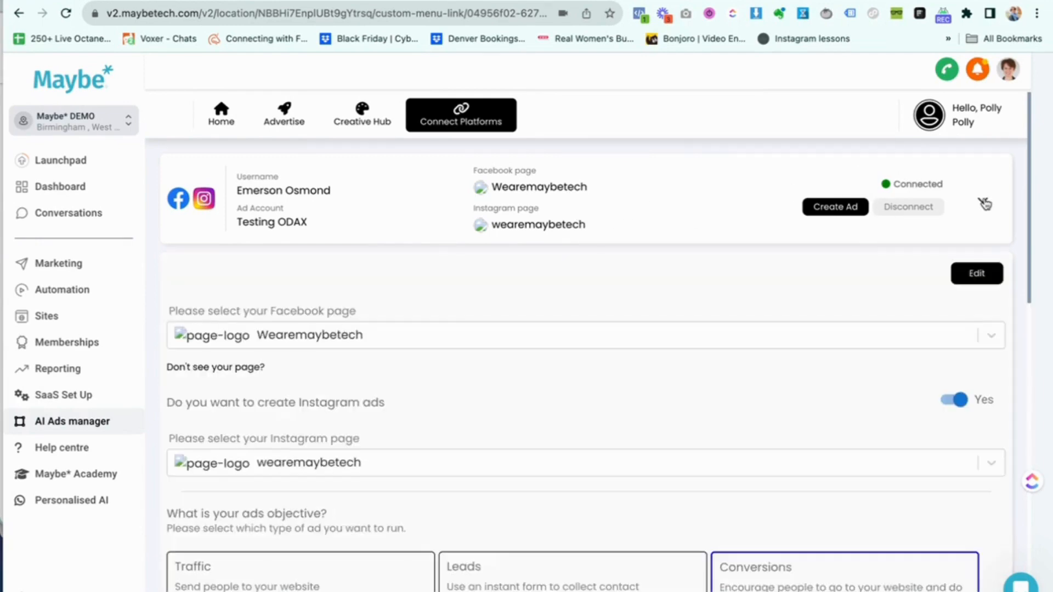
pyautogui.scroll(-4, 724, 410)
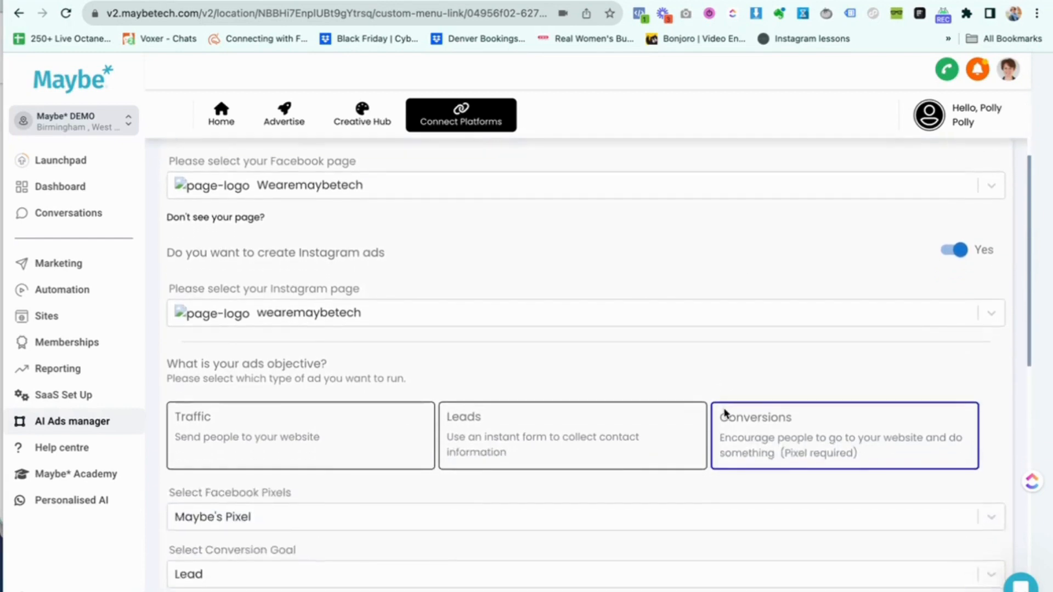
pyautogui.scroll(-4, 724, 413)
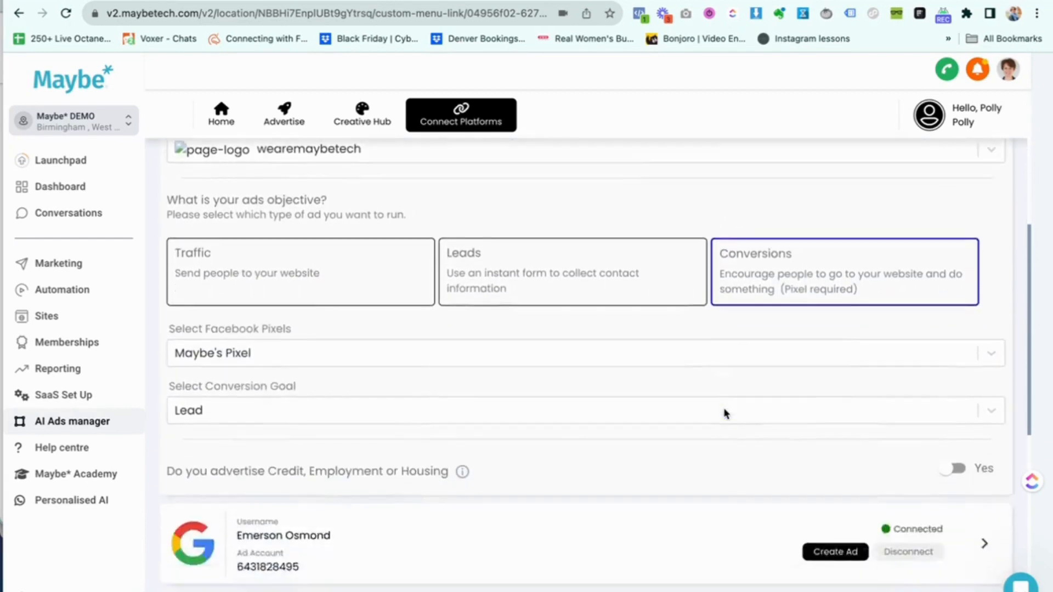
pyautogui.scroll(-1, 723, 413)
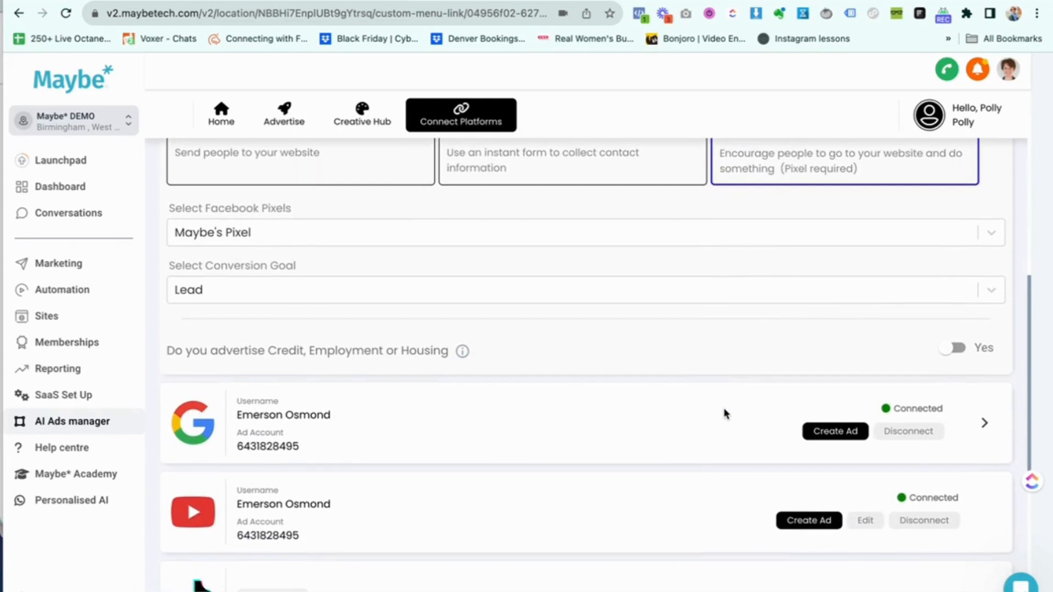
pyautogui.scroll(1, 725, 414)
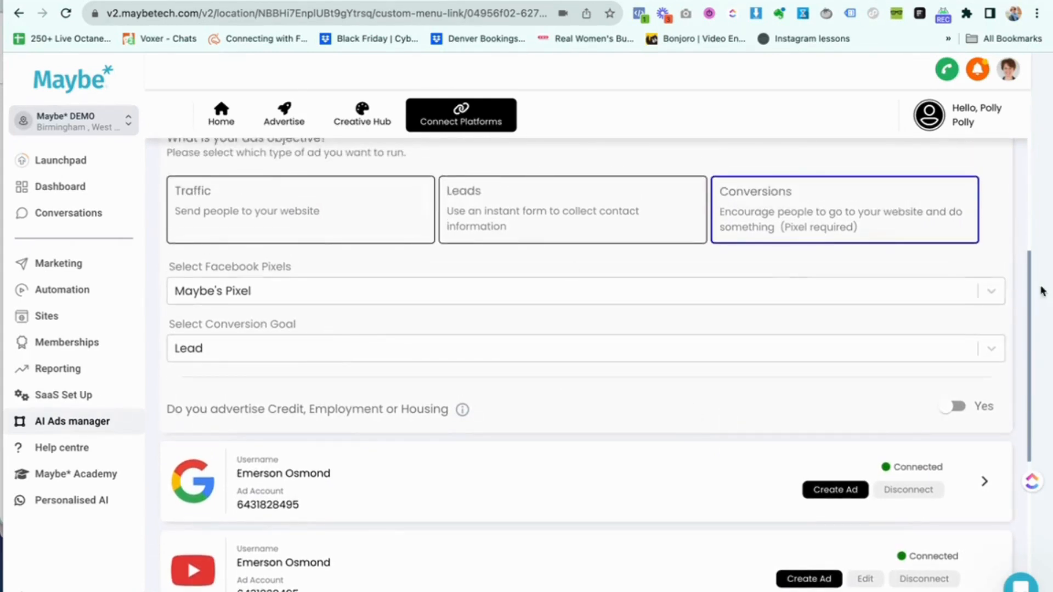
pyautogui.click(993, 295)
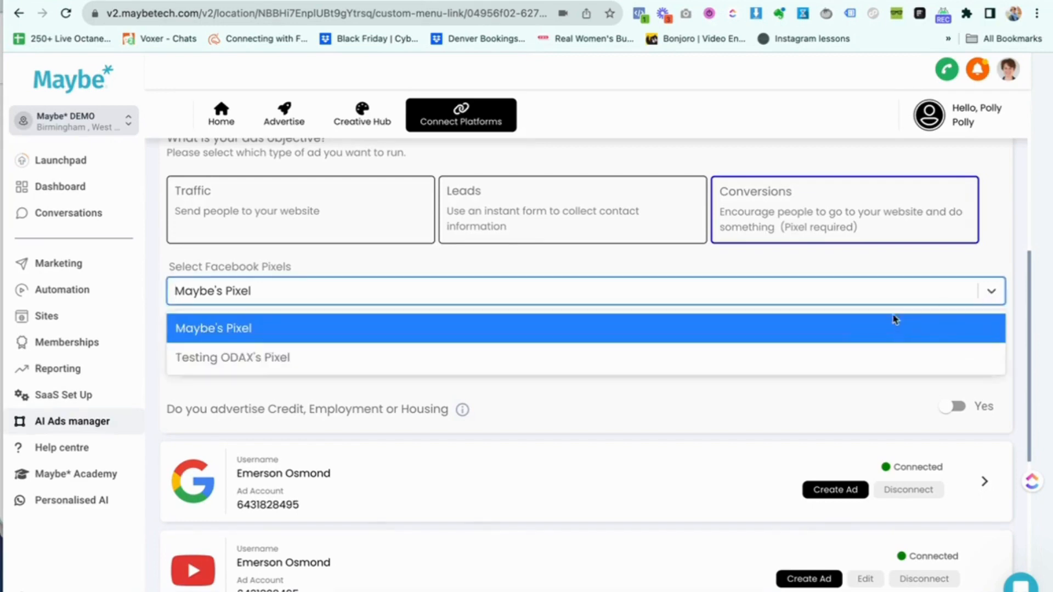
pyautogui.click(875, 331)
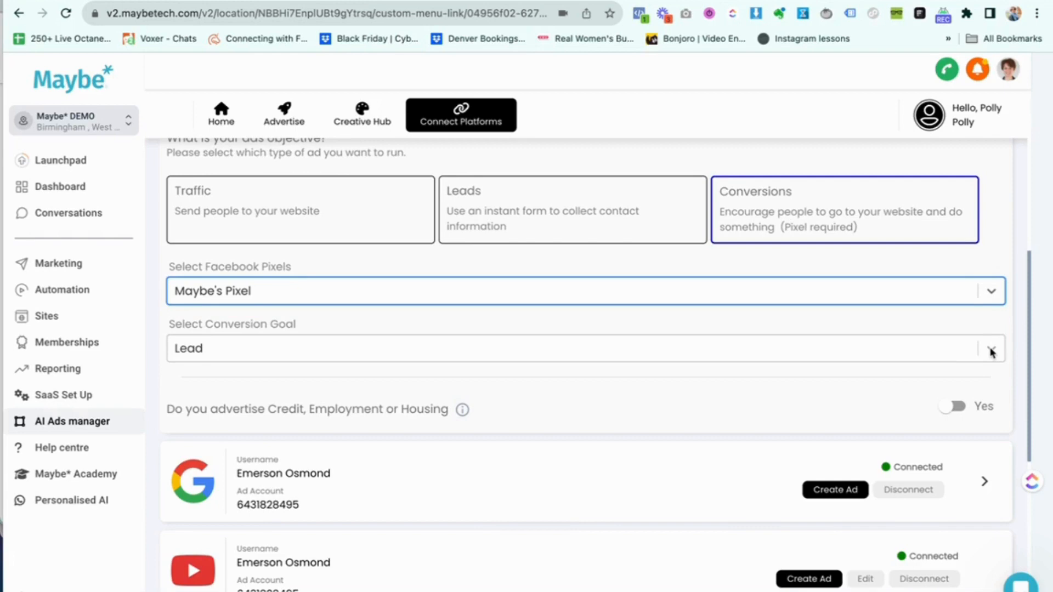
pyautogui.click(993, 352)
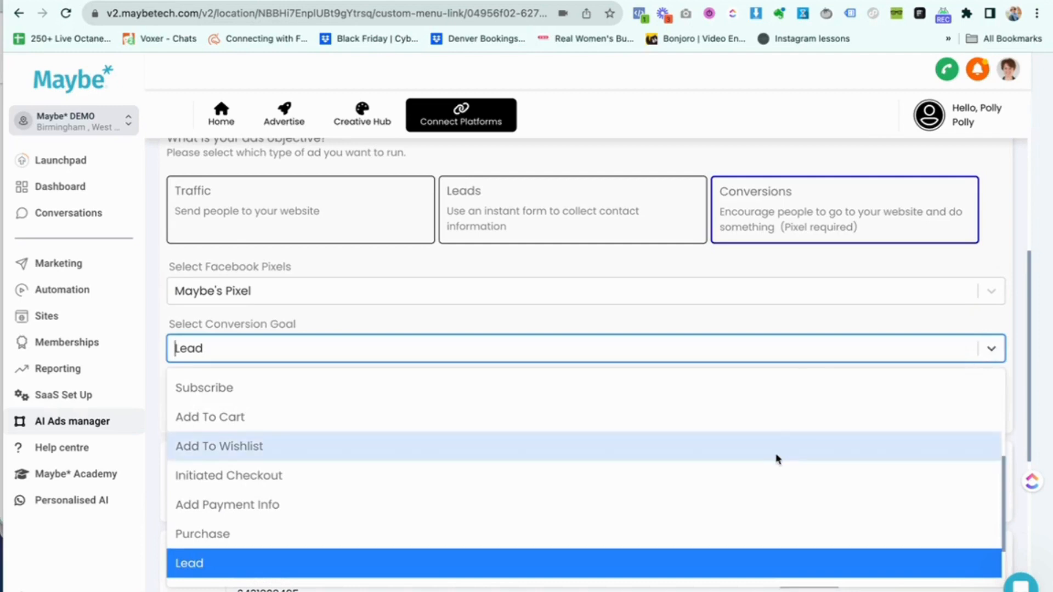
pyautogui.scroll(-2, 776, 459)
pyautogui.scroll(1, 776, 458)
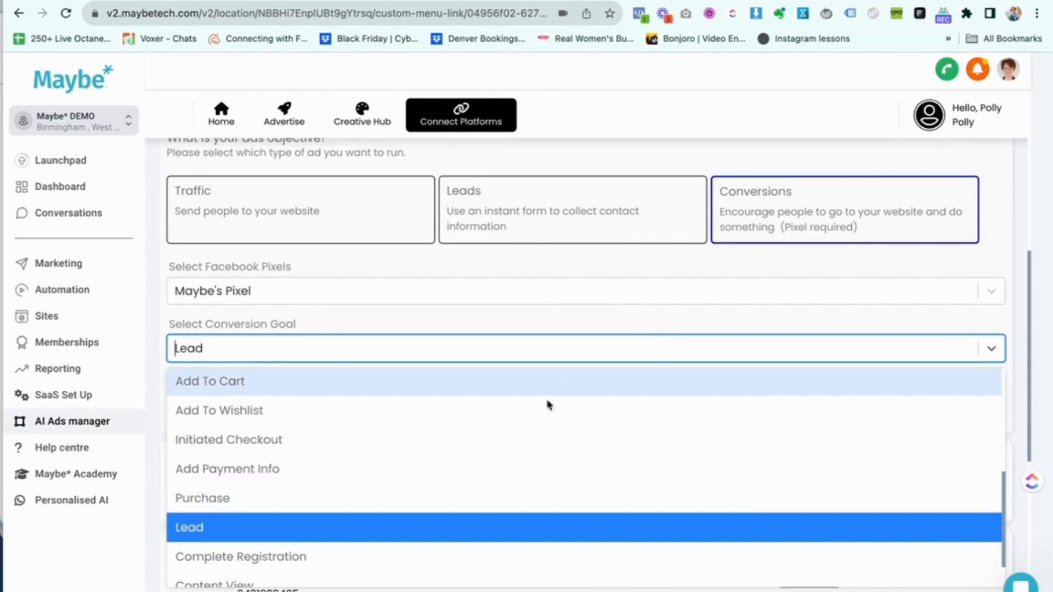
pyautogui.click(399, 528)
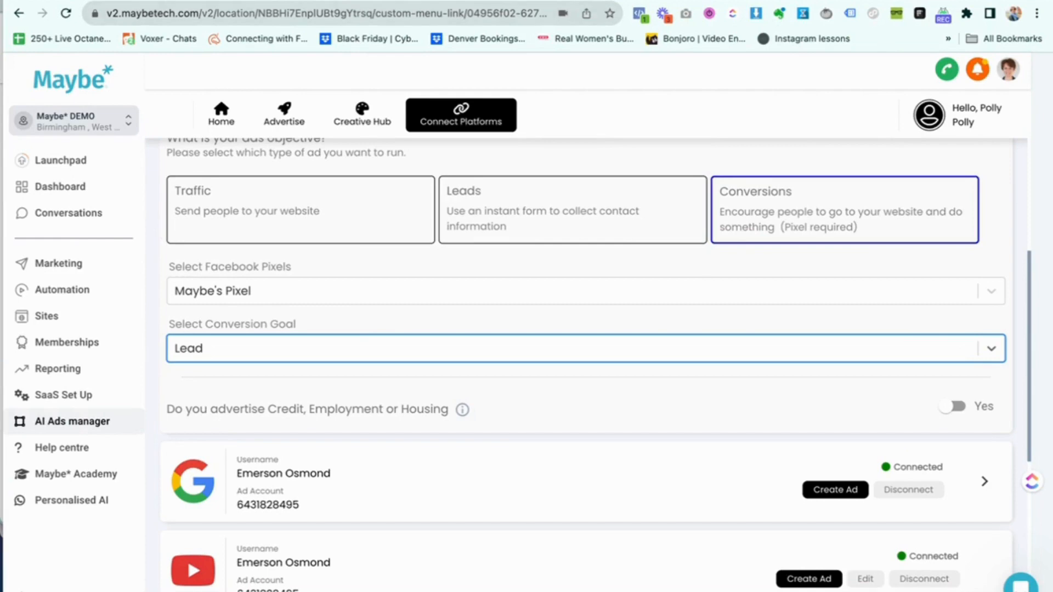
# - Switch to the Maybe* social media management web page and examine its Social+ introduction, scheduling tools and feature descriptions
pyautogui.hotkey('ctrl', 'Tab')
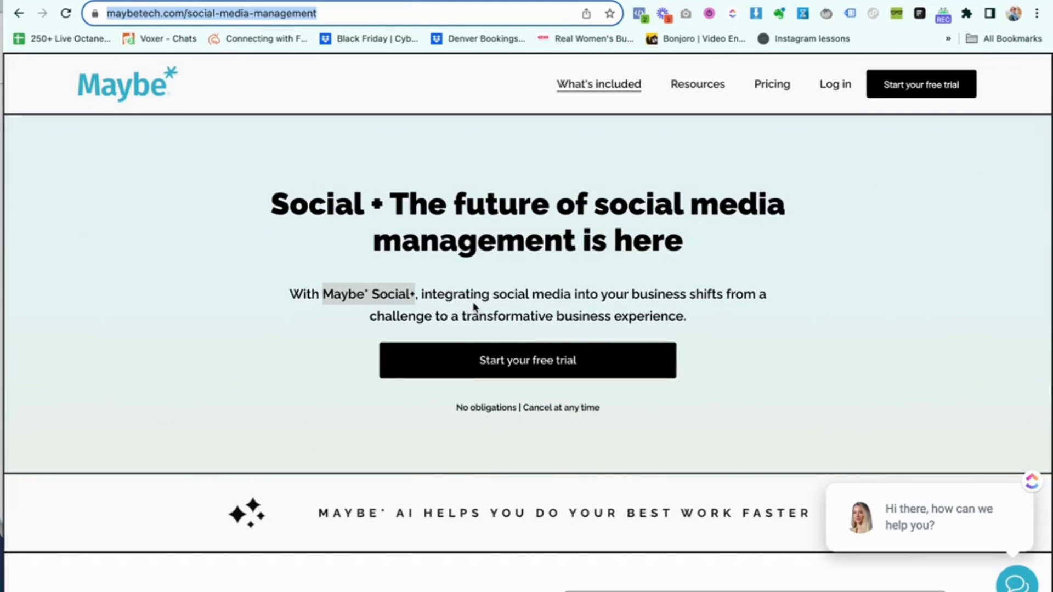
pyautogui.scroll(-1, 475, 307)
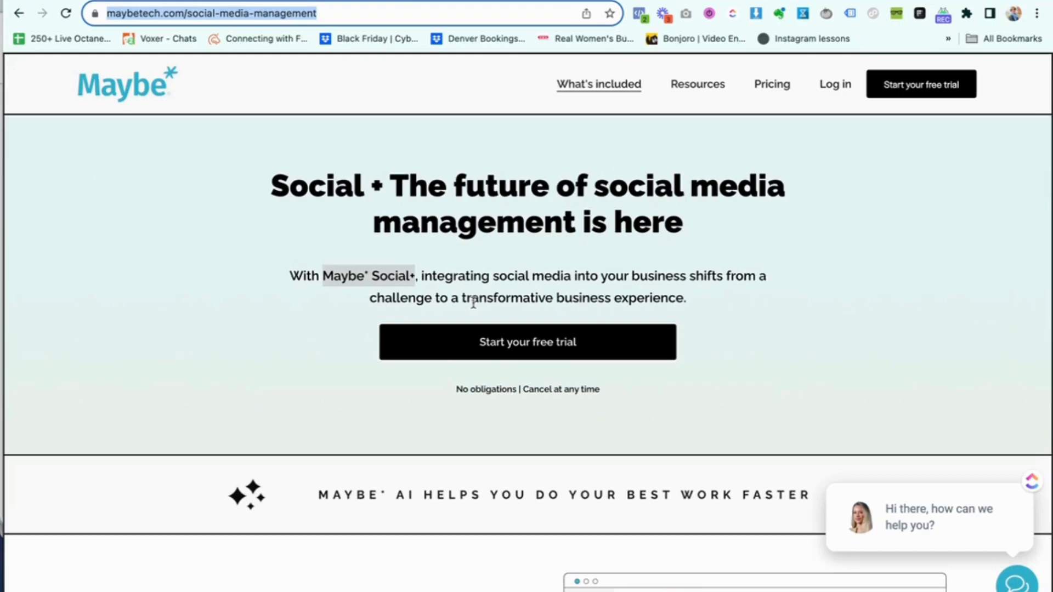
pyautogui.scroll(-2, 474, 303)
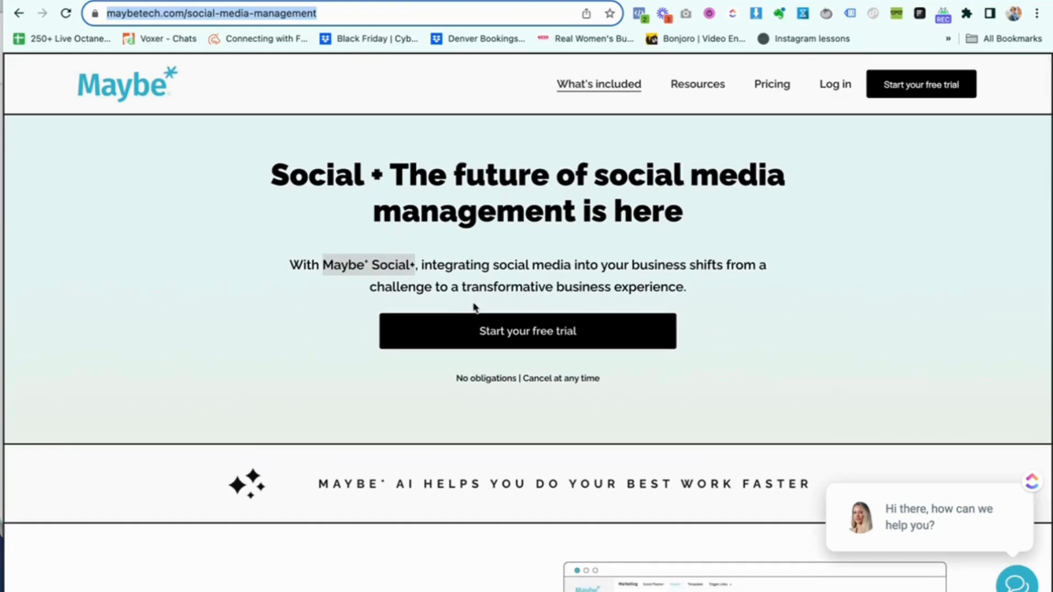
pyautogui.scroll(-4, 475, 307)
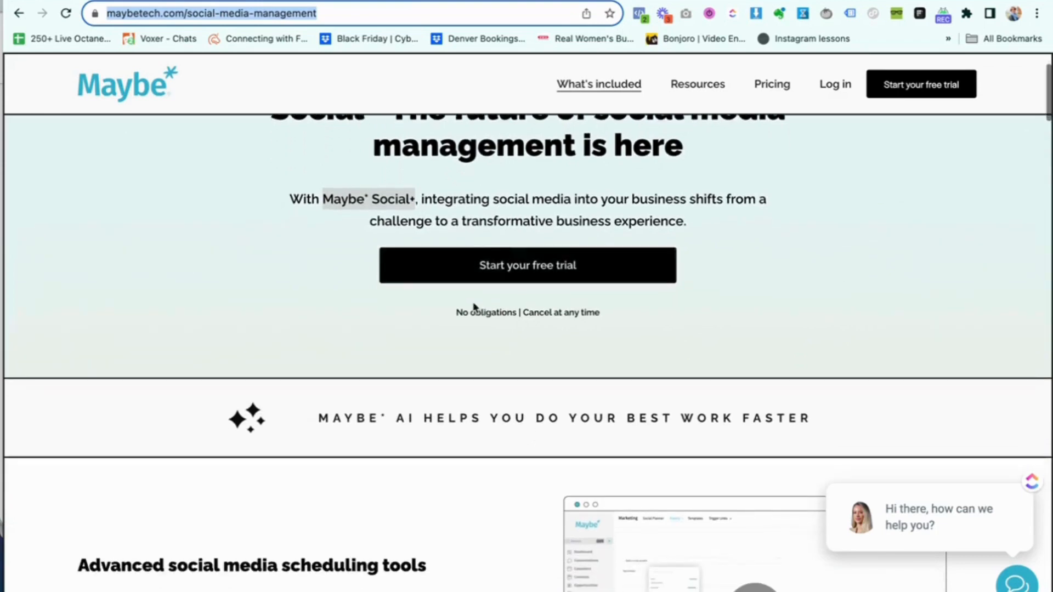
pyautogui.scroll(-3, 475, 308)
pyautogui.scroll(6, 475, 308)
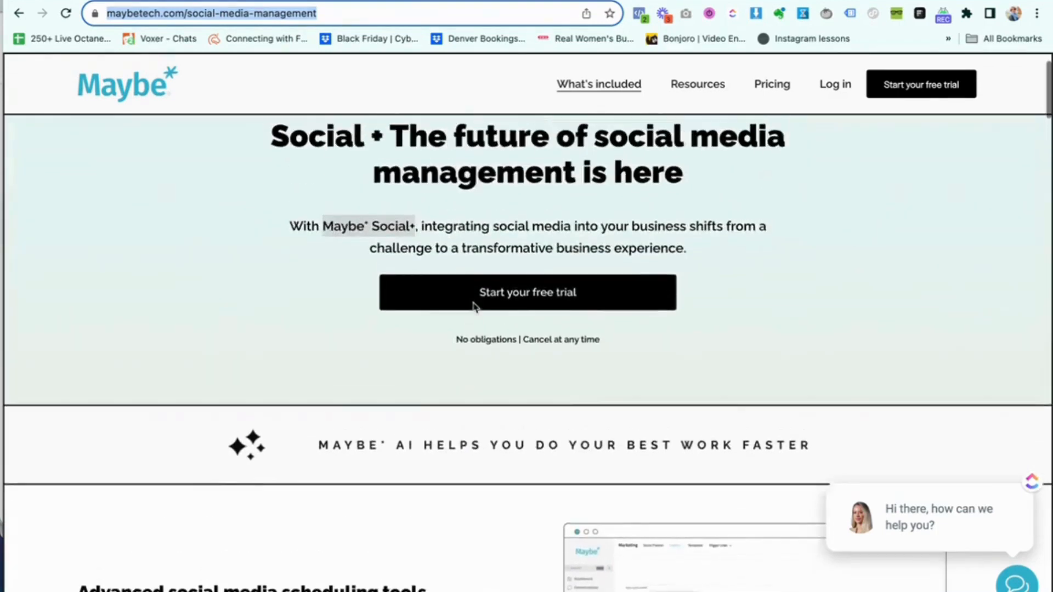
pyautogui.scroll(1, 475, 308)
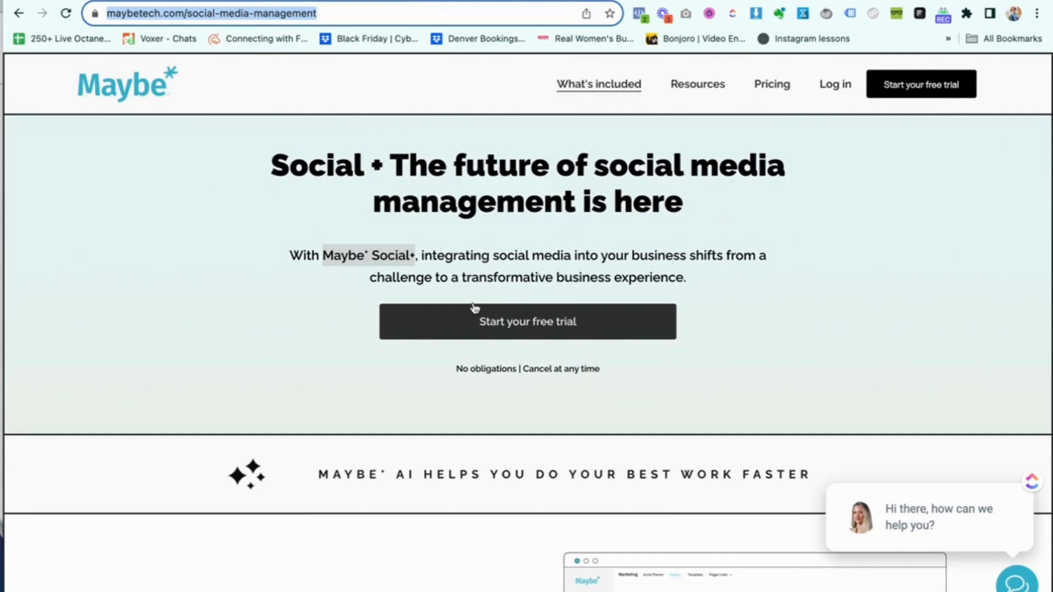
pyautogui.scroll(-2, 475, 308)
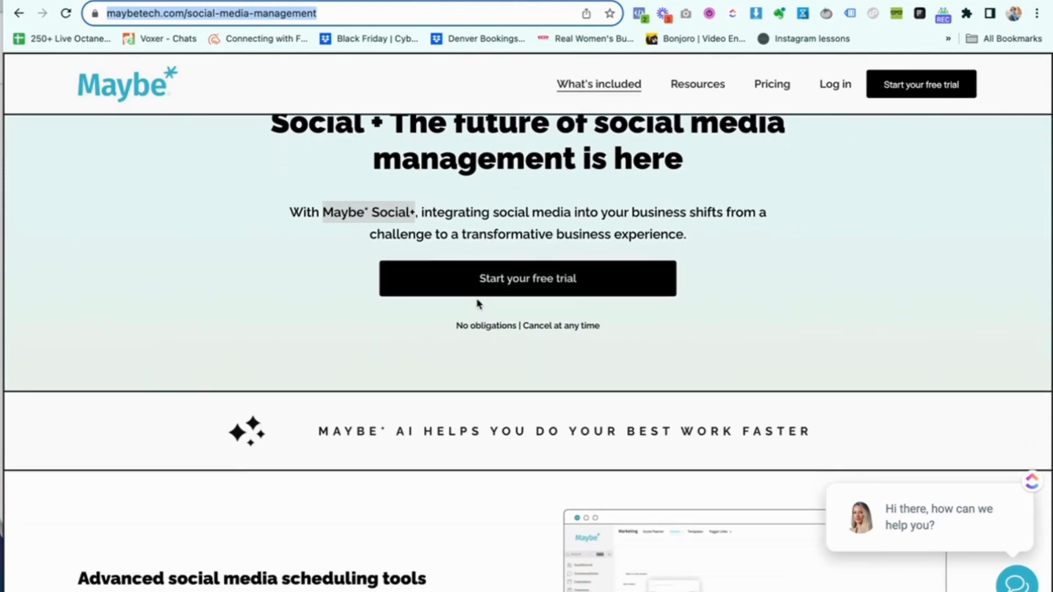
pyautogui.scroll(2, 477, 304)
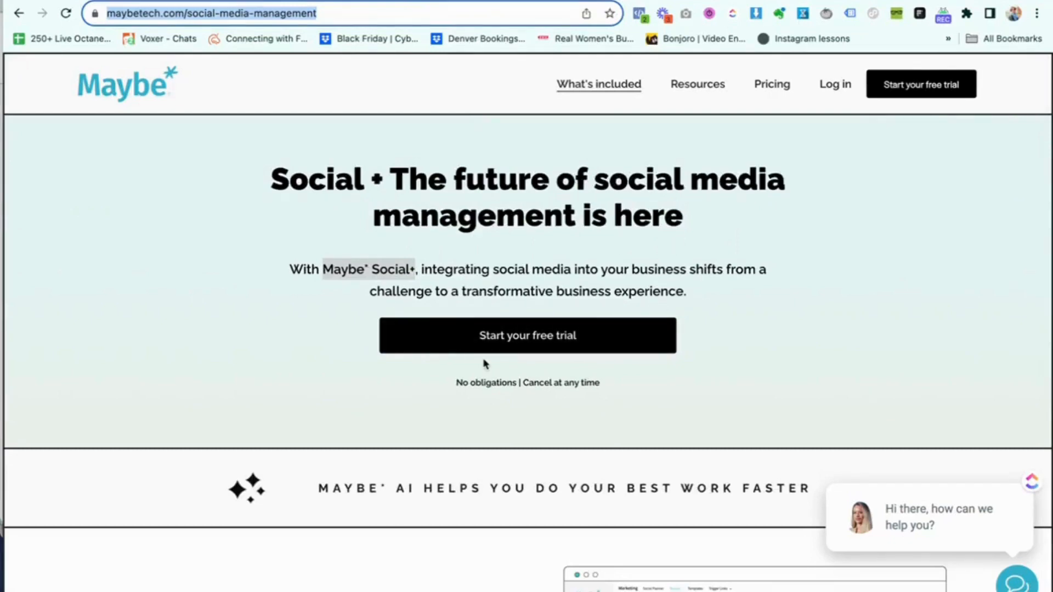
pyautogui.scroll(-5, 485, 364)
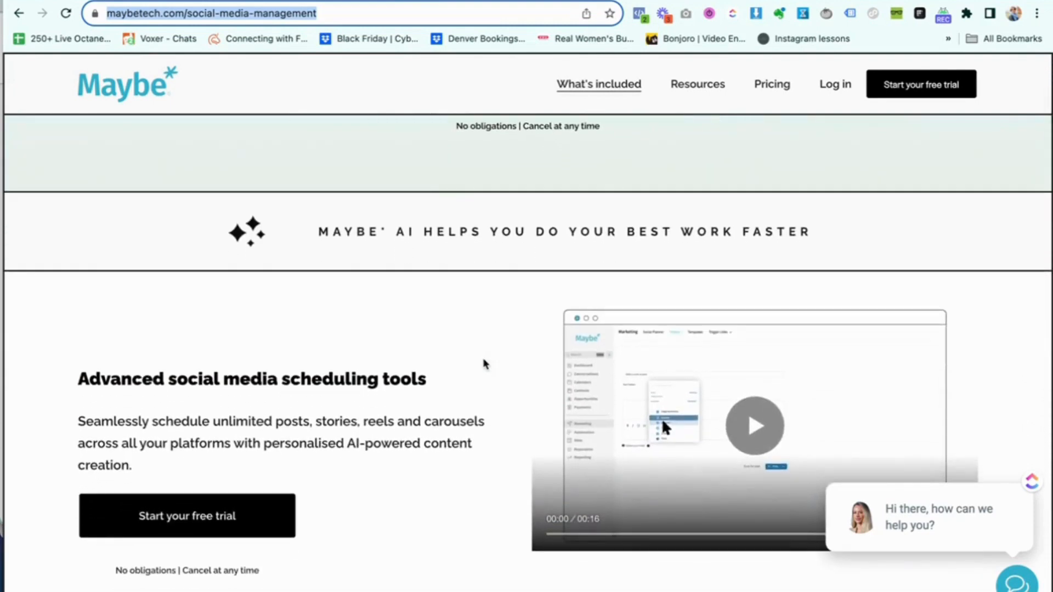
pyautogui.scroll(-2, 485, 364)
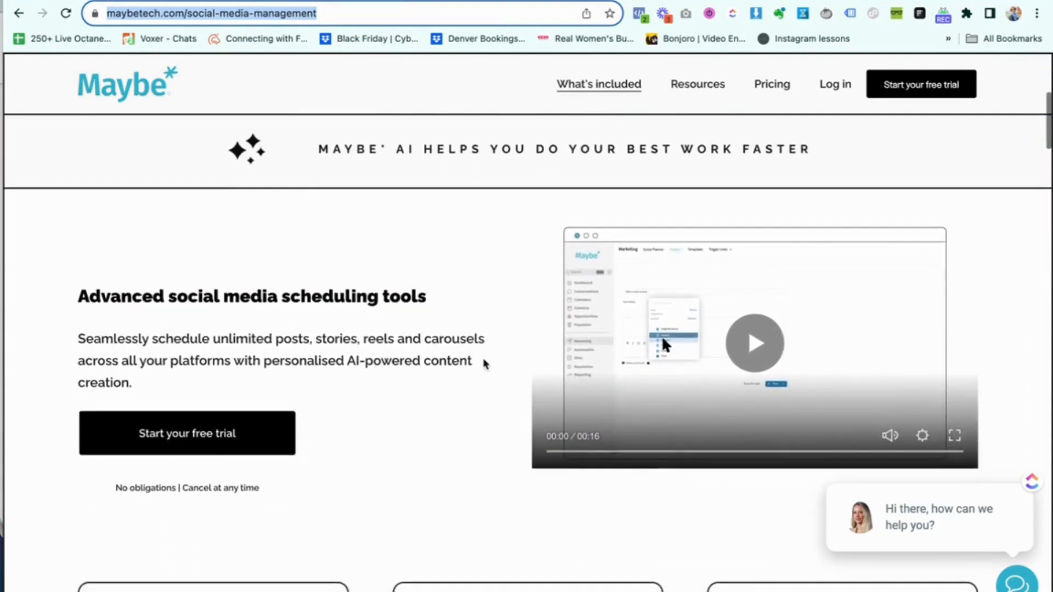
pyautogui.scroll(-2, 485, 364)
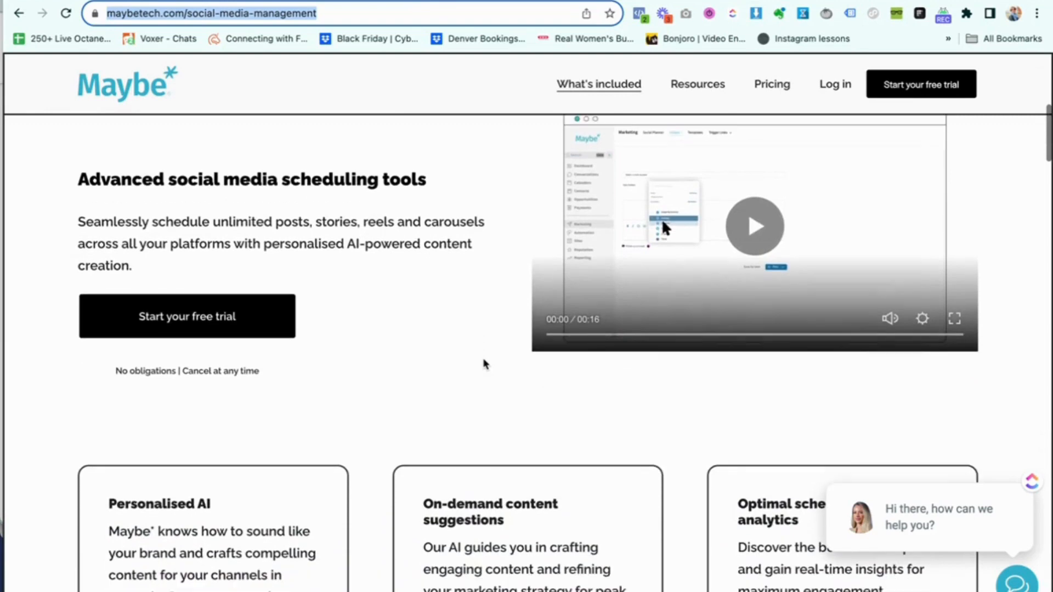
pyautogui.scroll(-2, 485, 363)
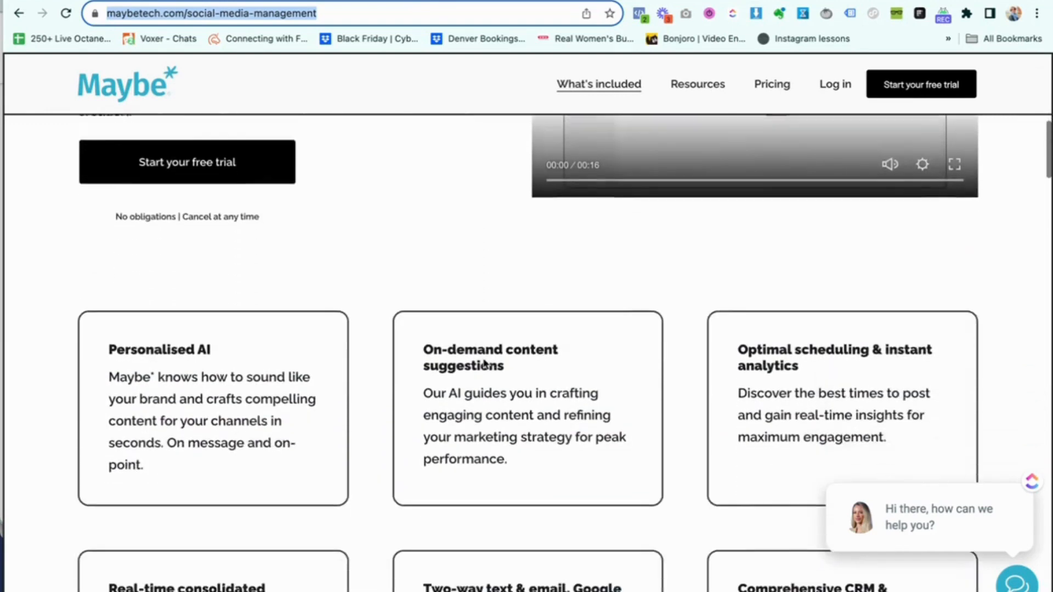
pyautogui.scroll(3, 484, 364)
pyautogui.scroll(6, 485, 364)
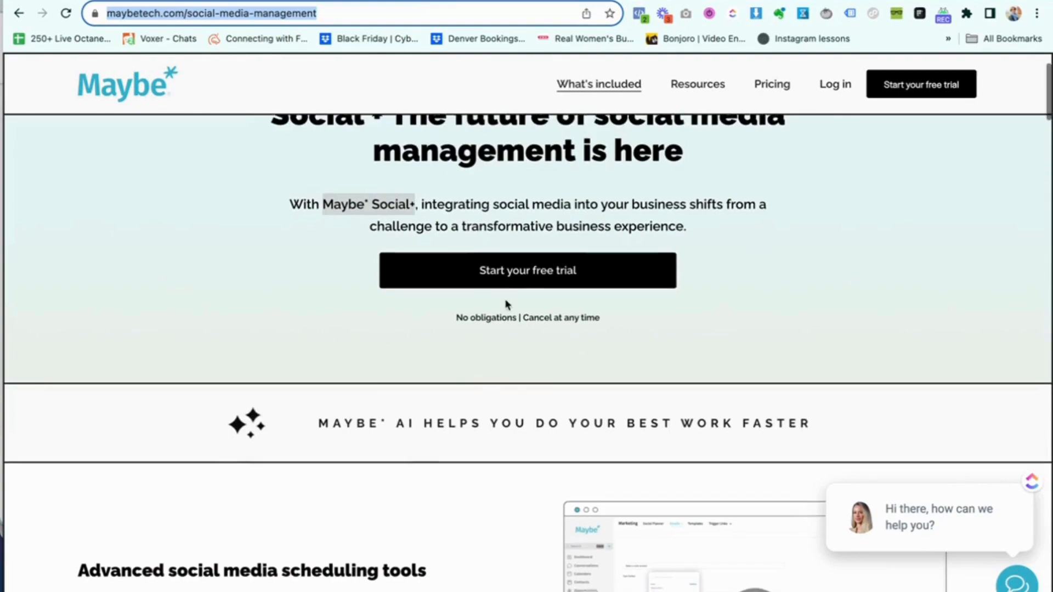
# - Read through the Maybe* web page's feature cards, digital ads management section, supported channels and team pricing
pyautogui.scroll(-6, 505, 301)
pyautogui.scroll(-10, 505, 305)
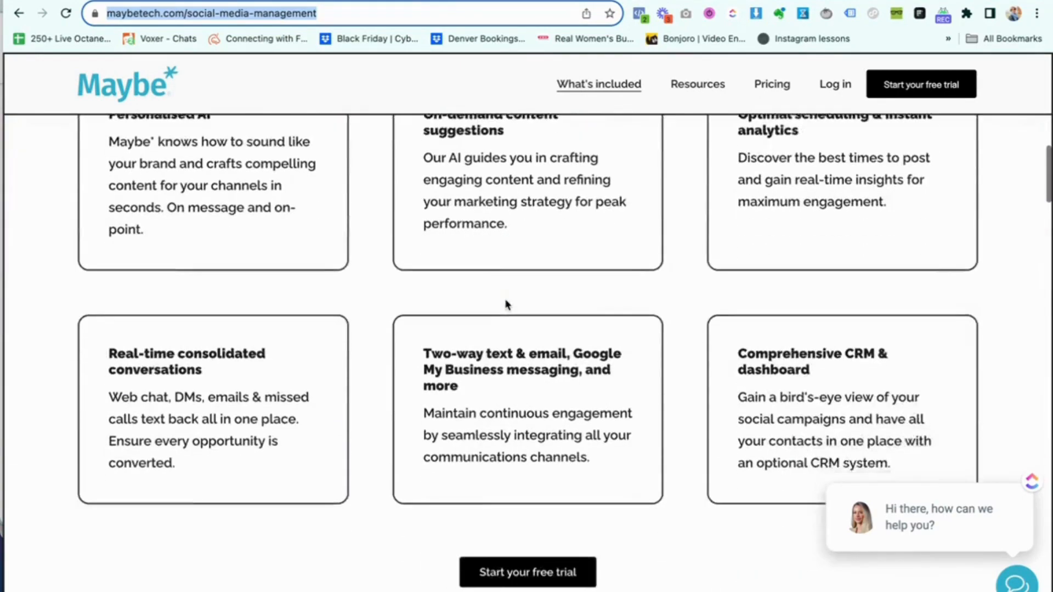
pyautogui.scroll(-8, 505, 299)
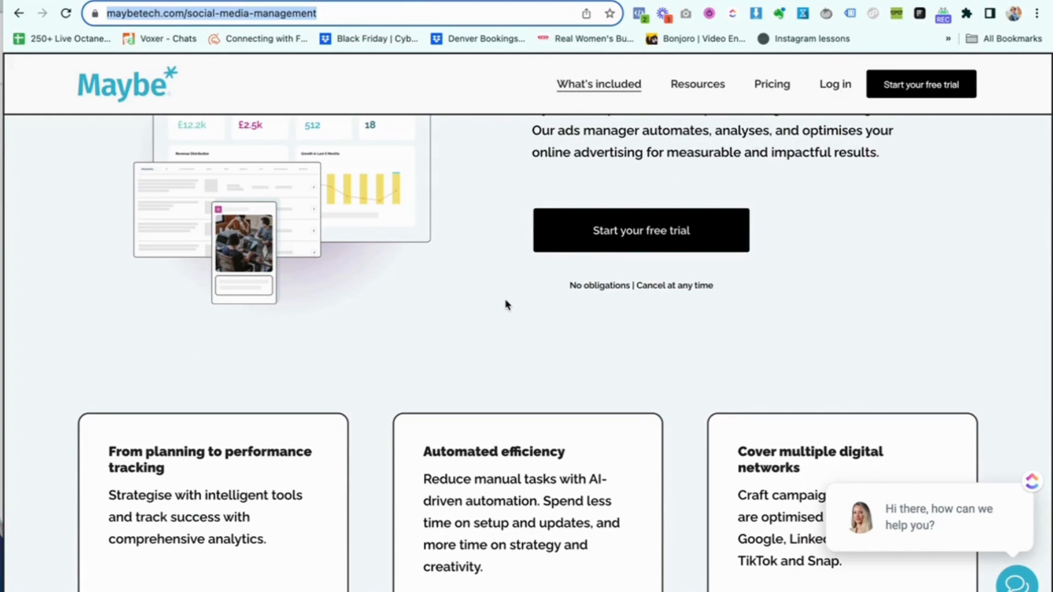
pyautogui.scroll(-3, 505, 305)
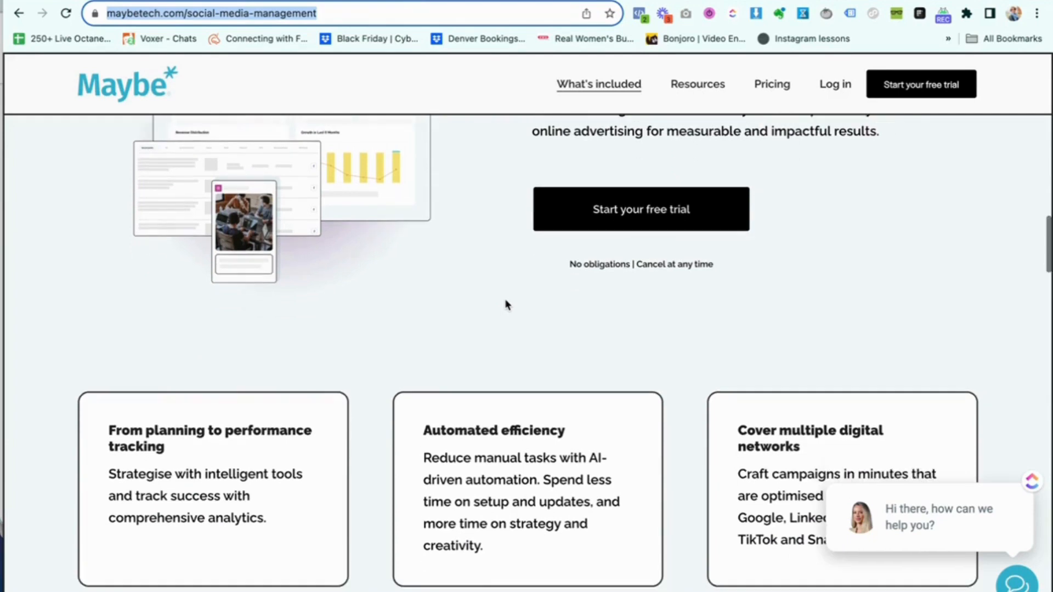
pyautogui.scroll(-10, 505, 300)
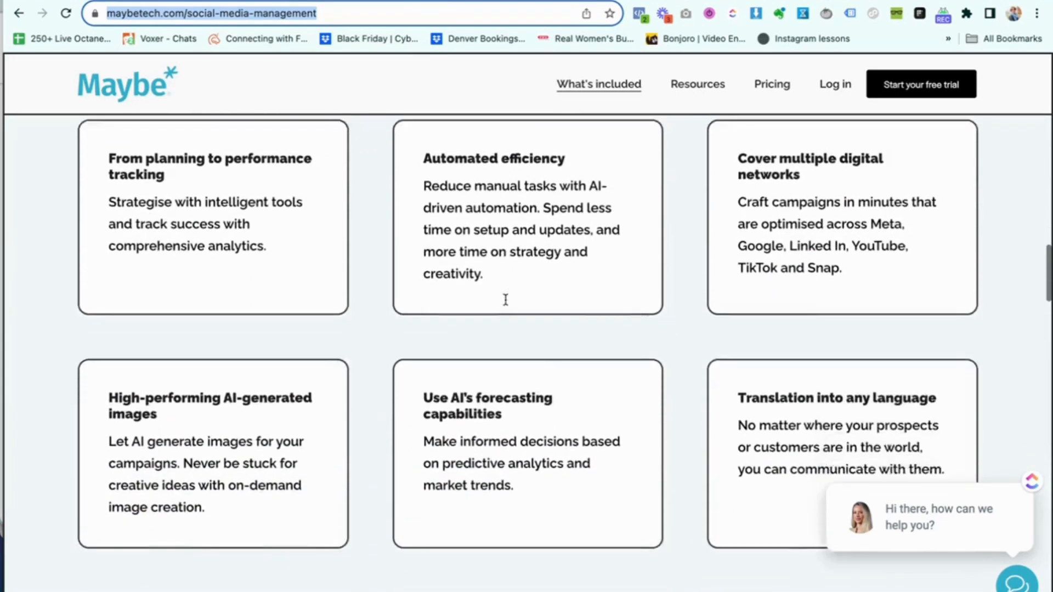
pyautogui.scroll(-5, 508, 305)
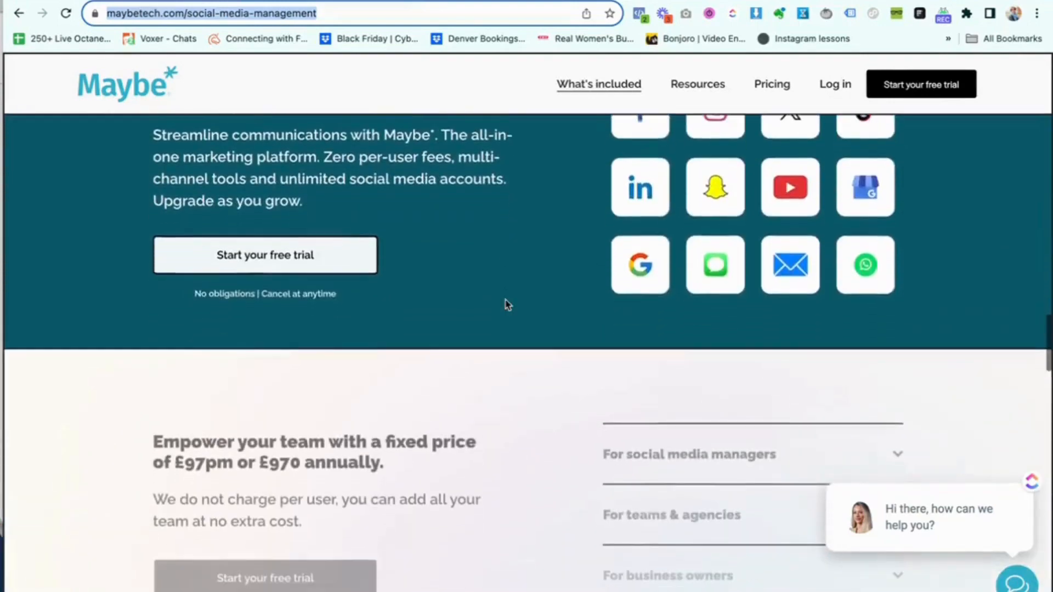
# - Review the page's introduction again, open the free trial link to view its sign-up form, and return to the previous page
pyautogui.scroll(20, 506, 304)
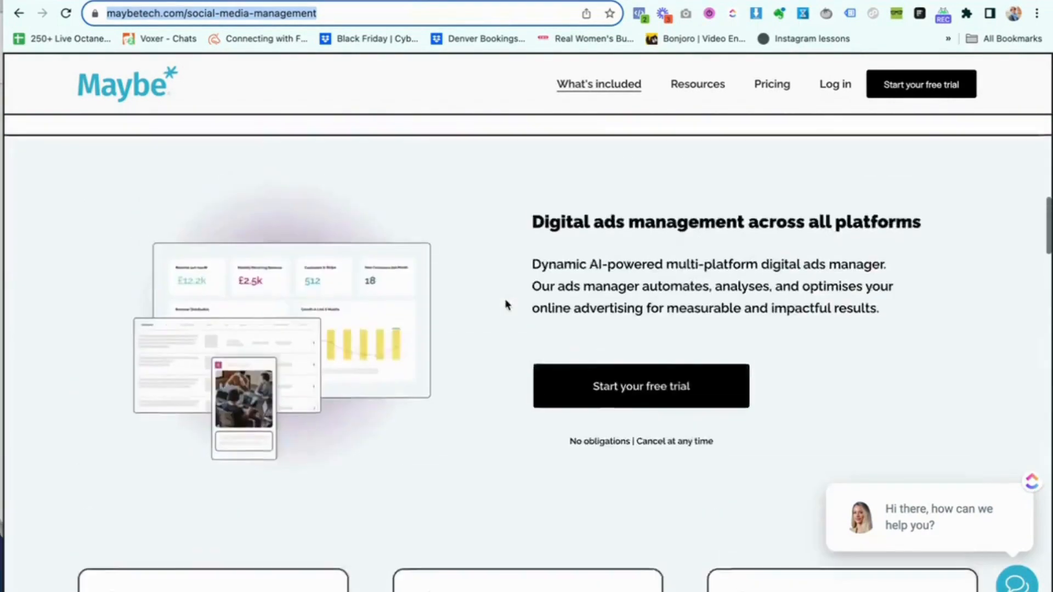
pyautogui.scroll(5, 505, 300)
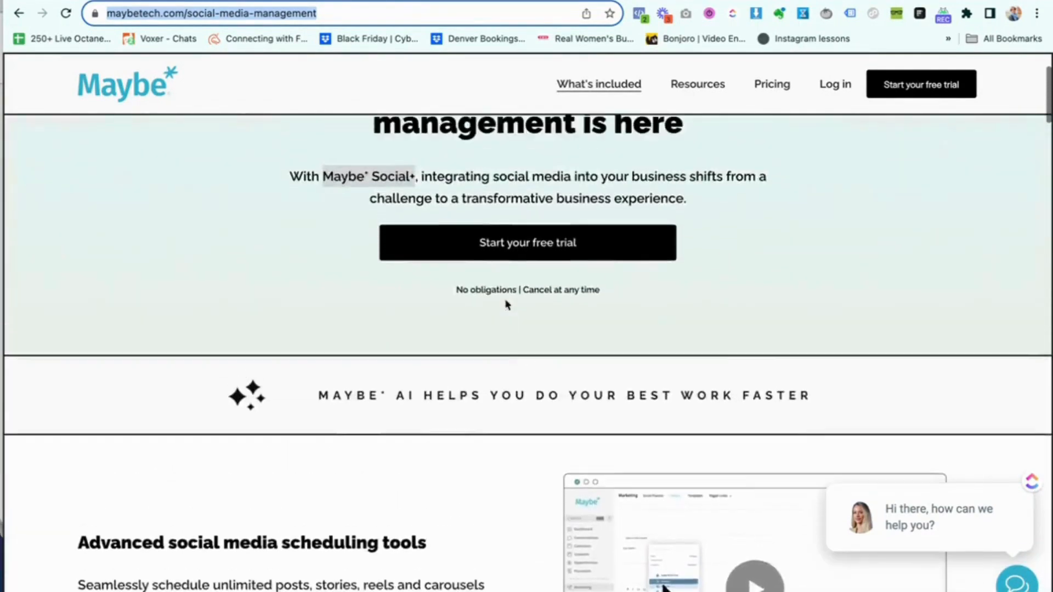
pyautogui.click(521, 273)
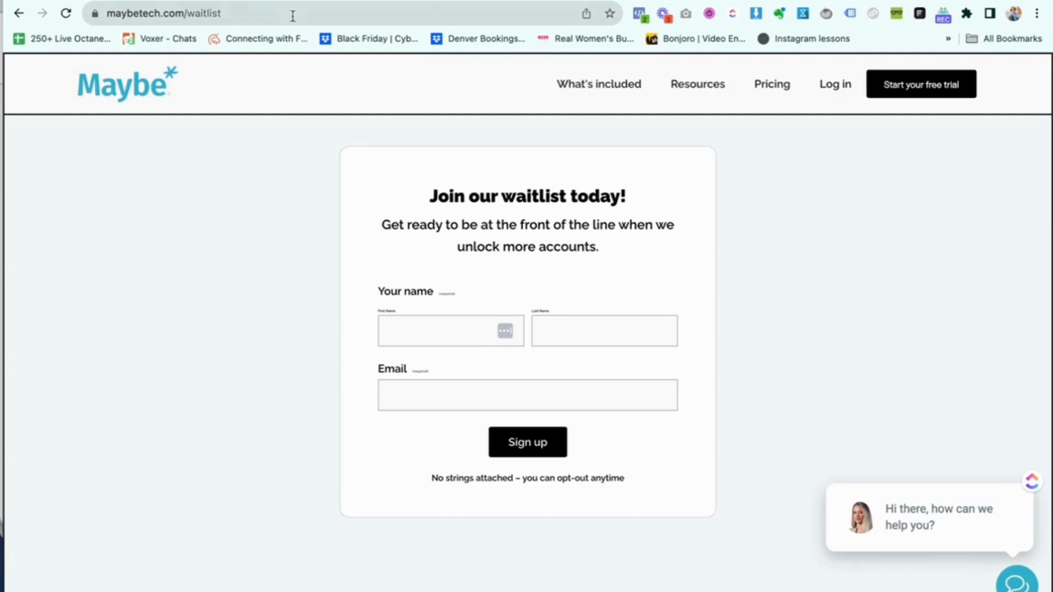
pyautogui.click(20, 14)
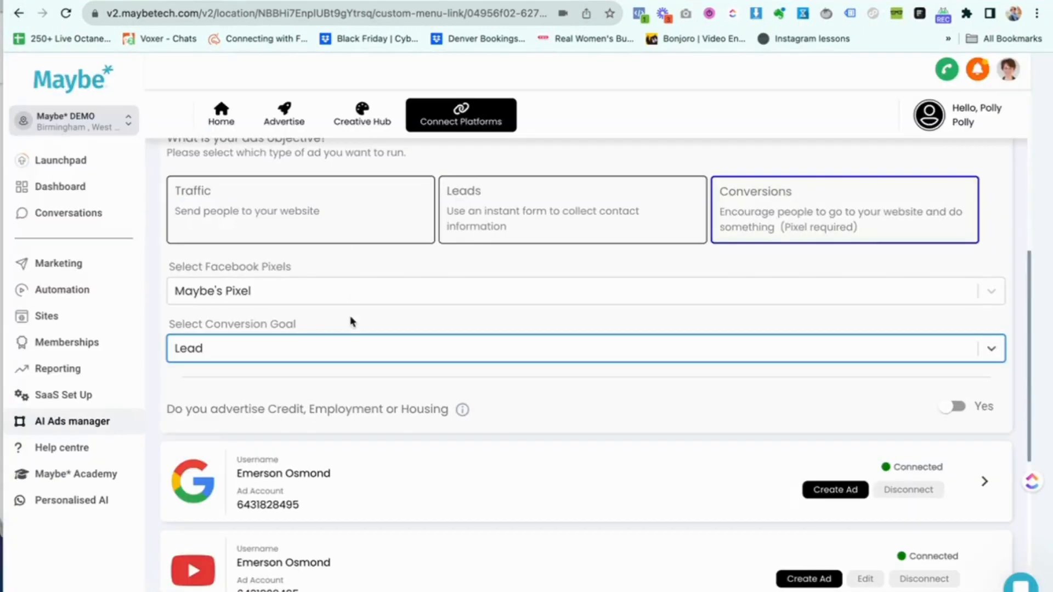
# - Switch back to the AI Ads manager and start a new Facebook ad
pyautogui.scroll(6, 353, 318)
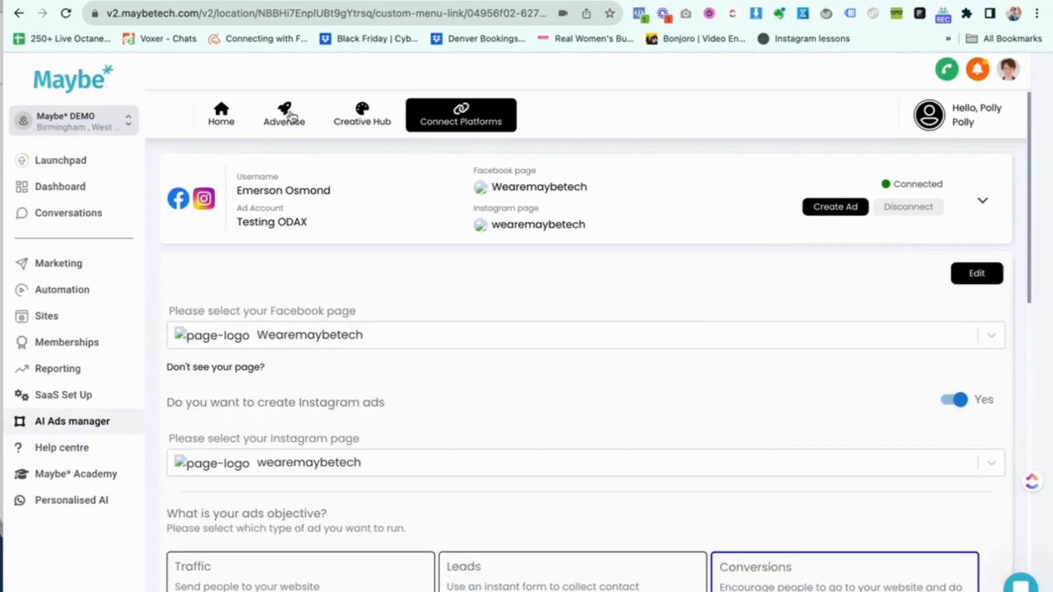
pyautogui.click(284, 115)
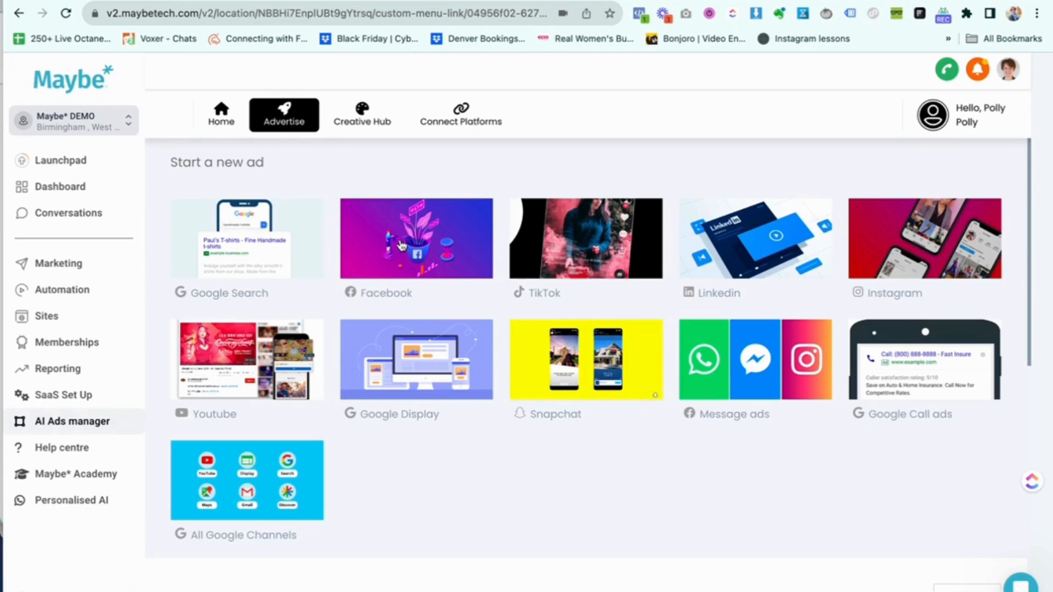
pyautogui.click(401, 244)
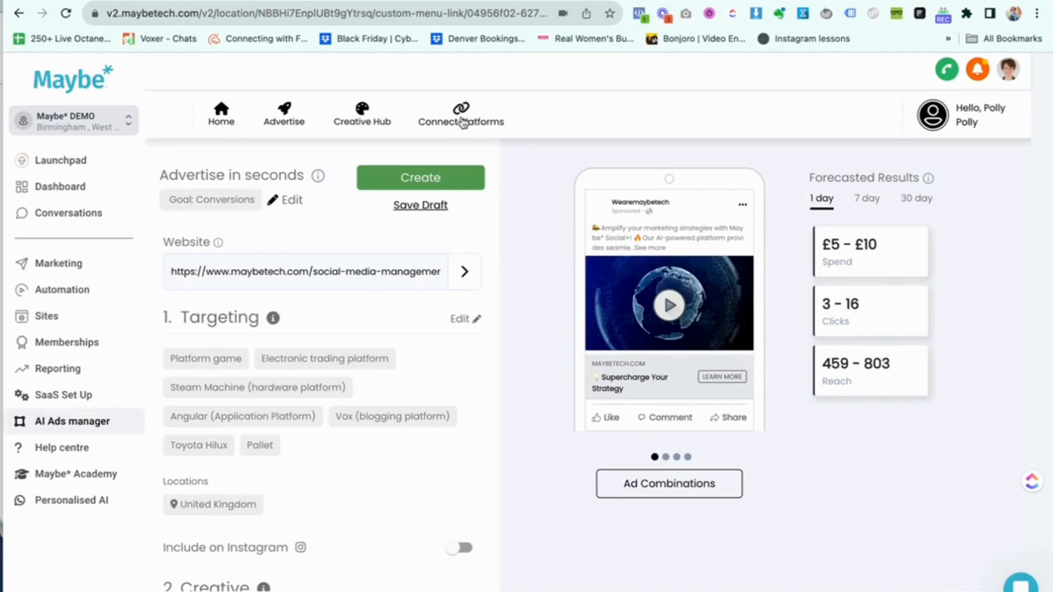
# - Open the ad's goal settings and review the Facebook page, Instagram, pixel and conversion goal selections
pyautogui.click(285, 202)
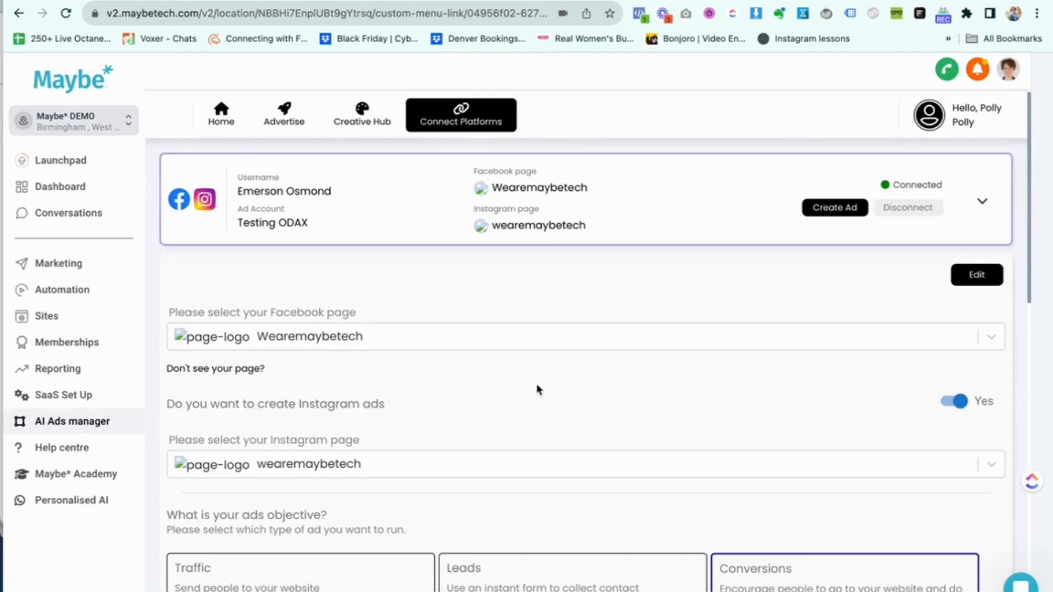
pyautogui.scroll(-1, 535, 388)
pyautogui.scroll(-8, 536, 390)
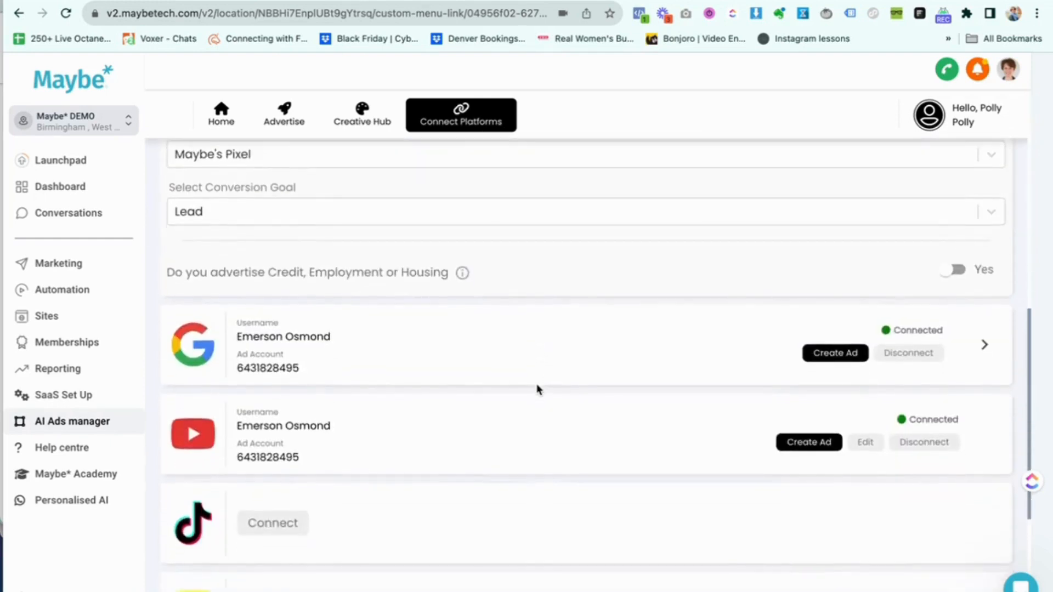
pyautogui.scroll(8, 461, 332)
# - Return to the ad platform choices and open the Facebook ad builder again
pyautogui.click(281, 116)
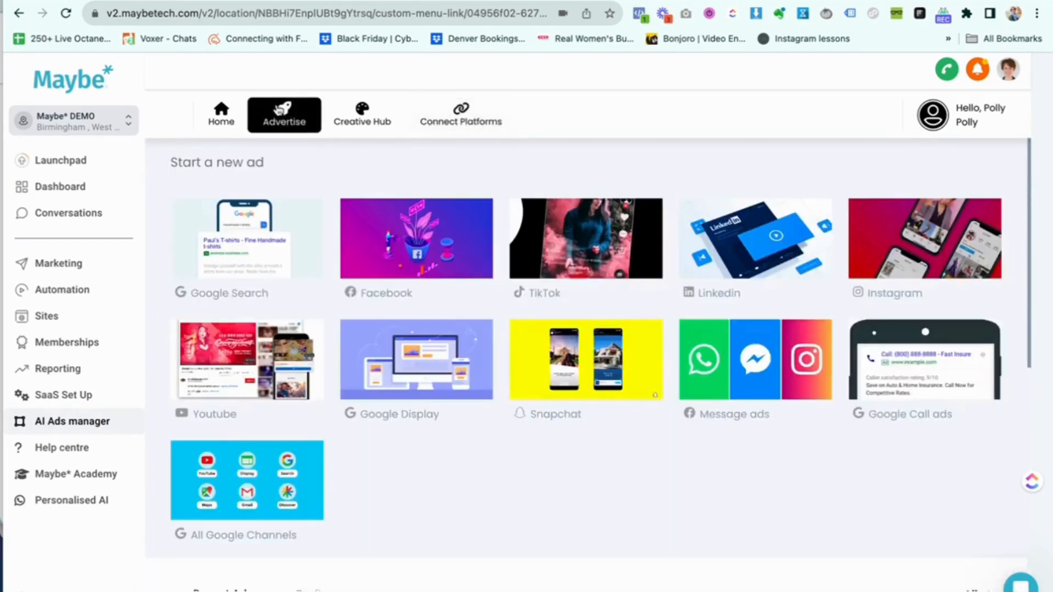
pyautogui.click(412, 274)
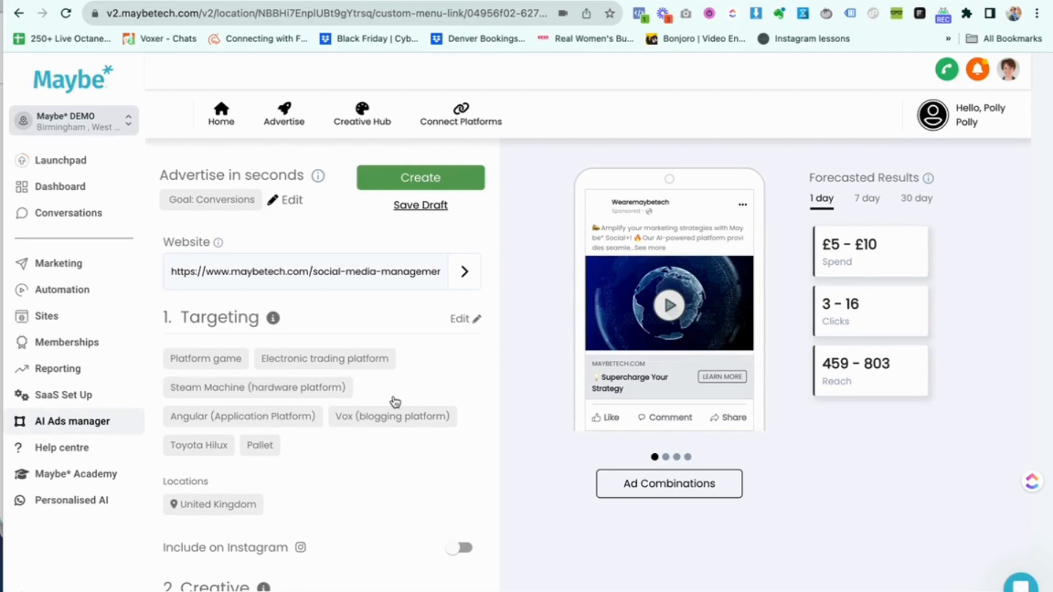
pyautogui.scroll(-1, 394, 402)
pyautogui.scroll(1, 393, 399)
# - Check the Maybe* social media management web page and highlight the web address in the ad's Website field
pyautogui.click(348, 1)
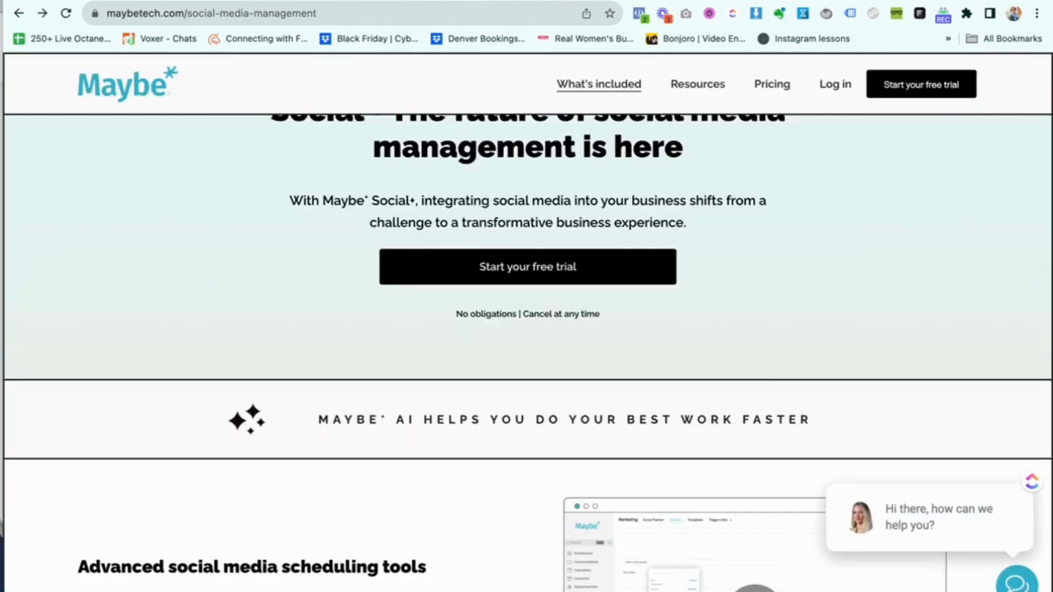
pyautogui.click(143, 1)
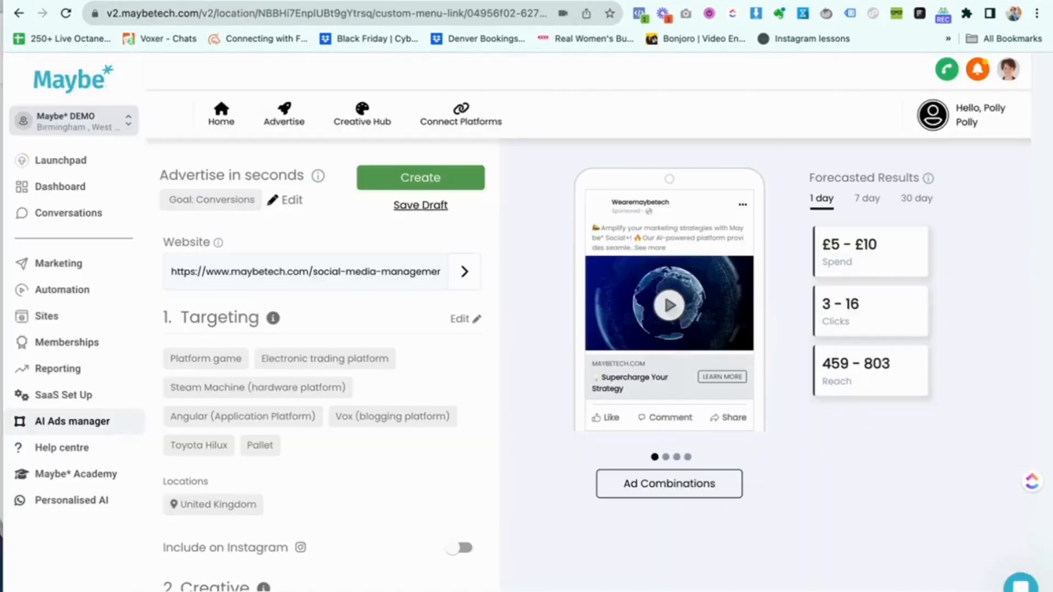
pyautogui.moveTo(167, 272); pyautogui.dragTo(465, 279)
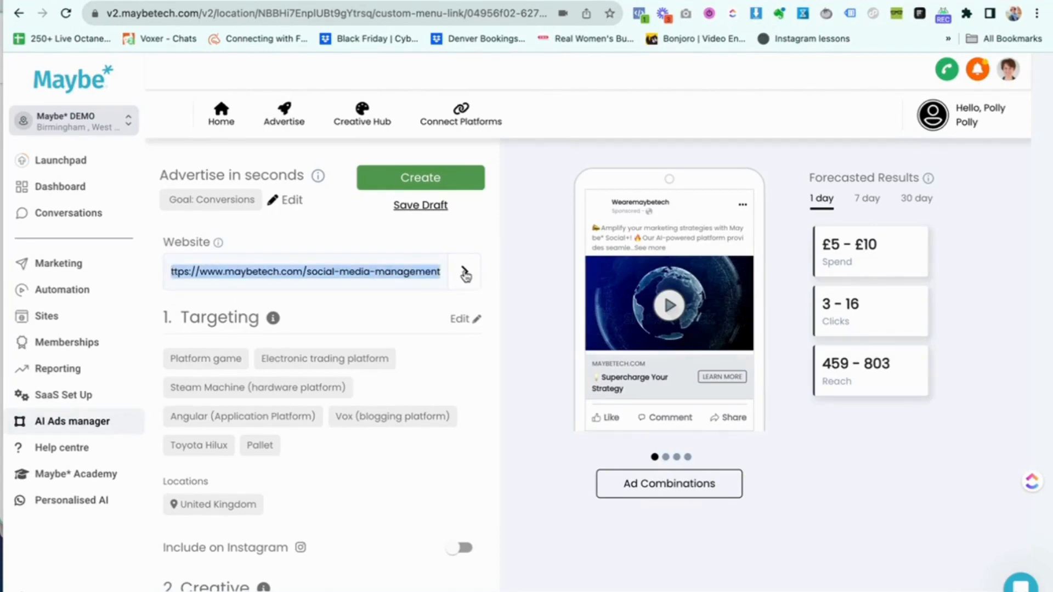
# - Expand the website details and examine the preferred language and the text describing the business, product, event or idea
pyautogui.click(465, 275)
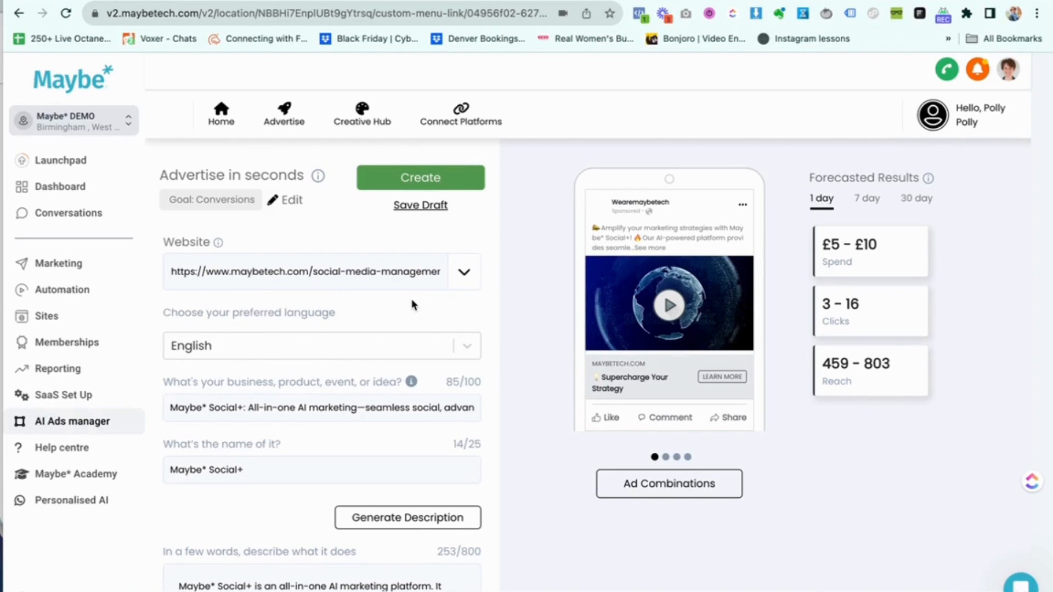
pyautogui.scroll(-1, 414, 305)
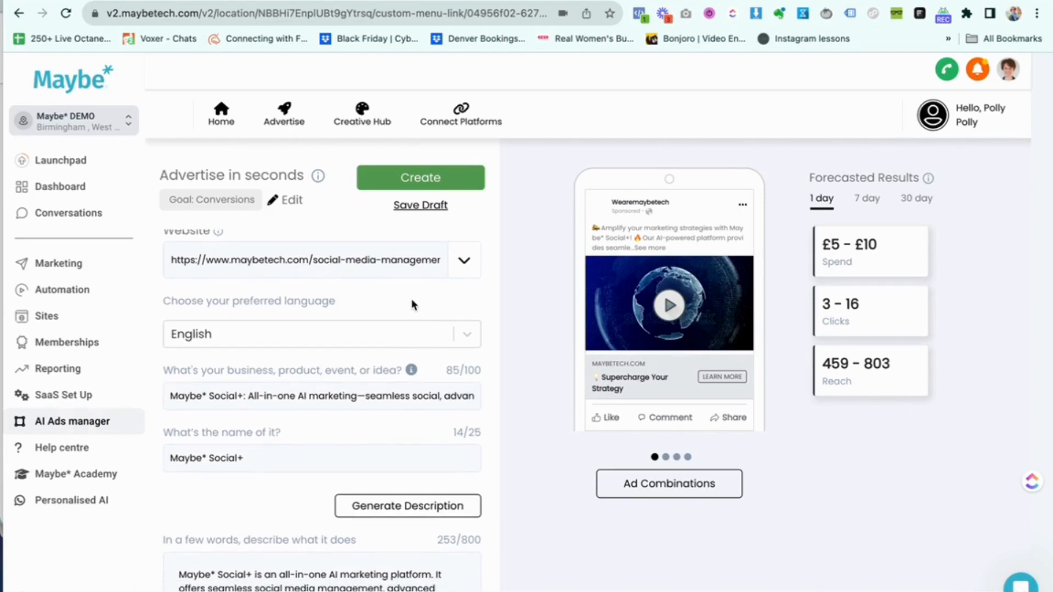
pyautogui.scroll(-2, 408, 309)
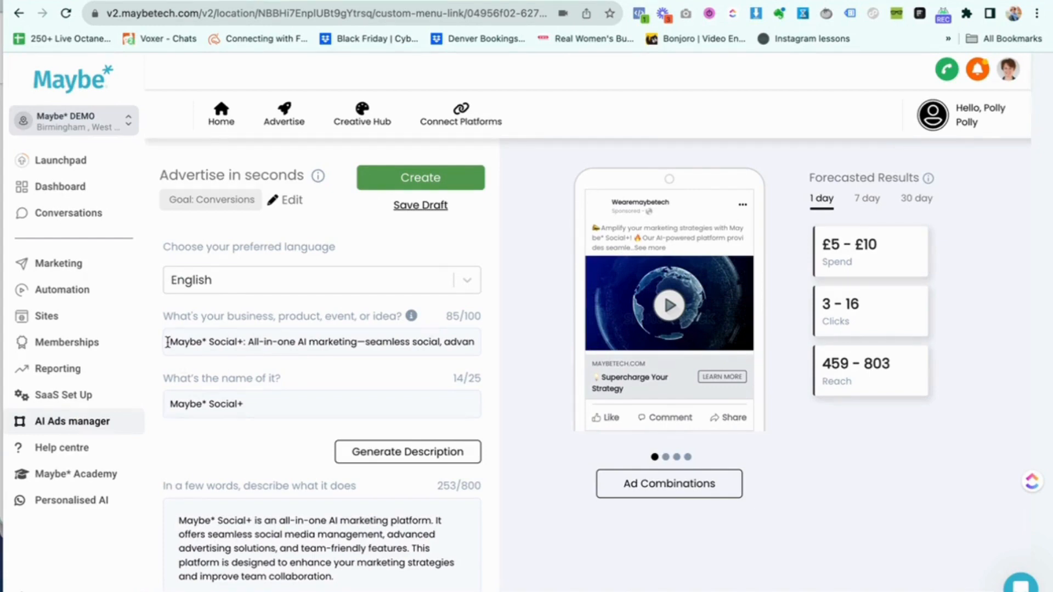
pyautogui.moveTo(168, 342); pyautogui.dragTo(515, 344)
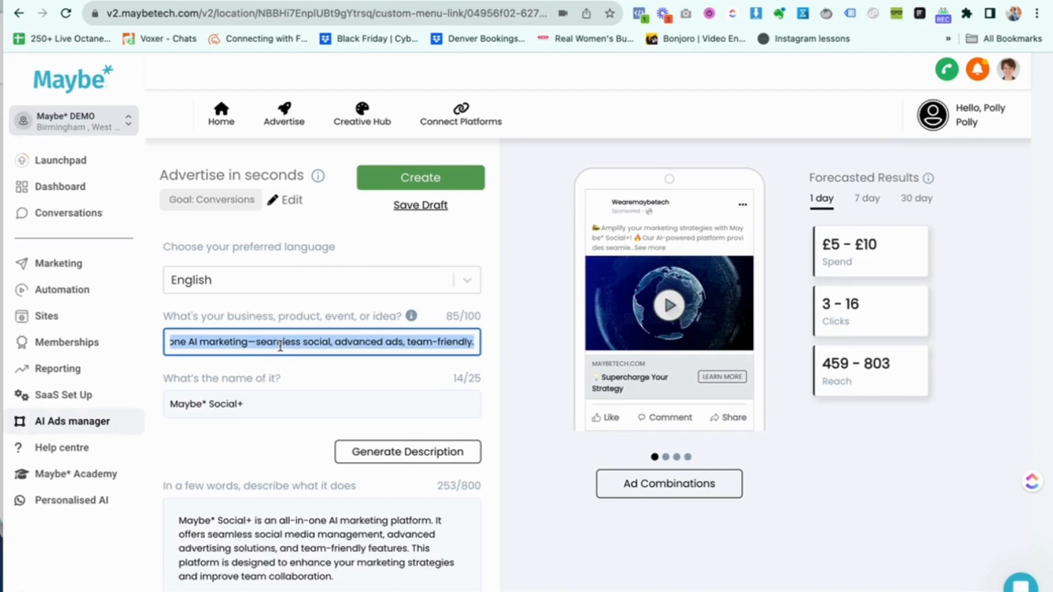
# - Generate the ad's description from the business text and the name Maybe* Social+
pyautogui.scroll(-1, 271, 379)
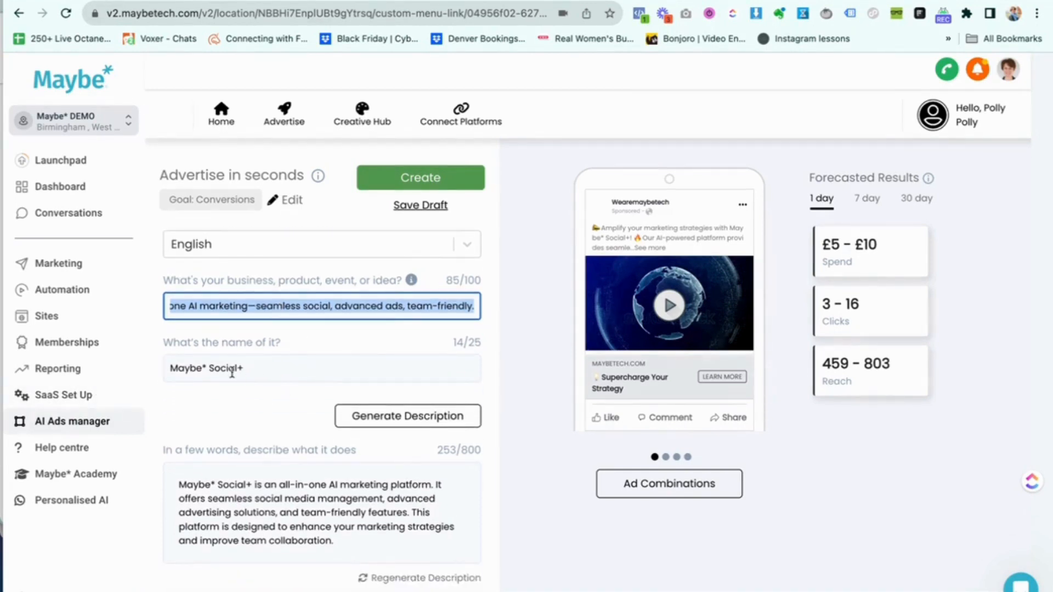
pyautogui.scroll(-1, 262, 409)
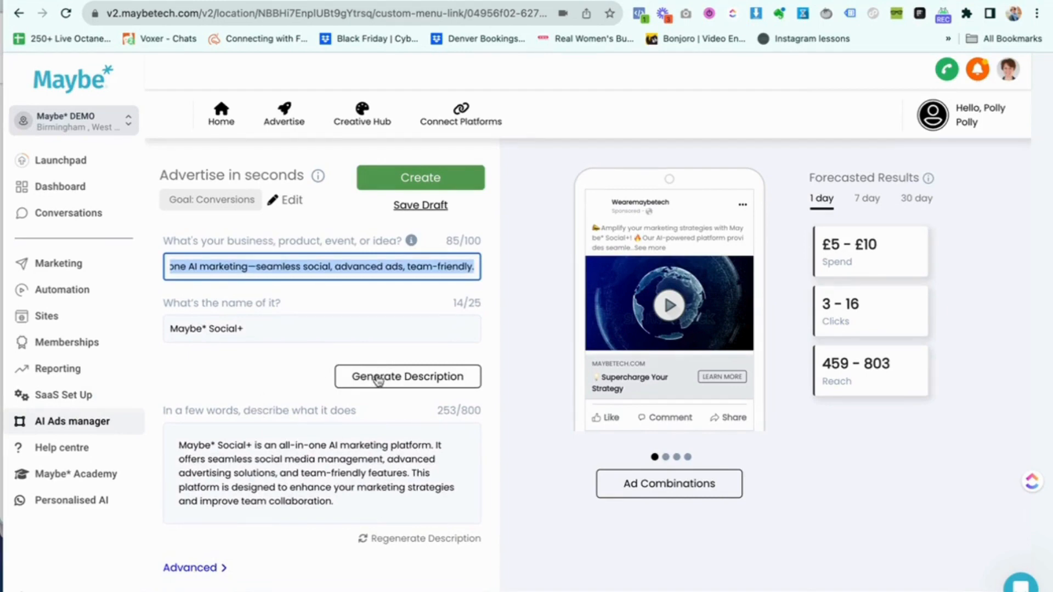
pyautogui.click(377, 380)
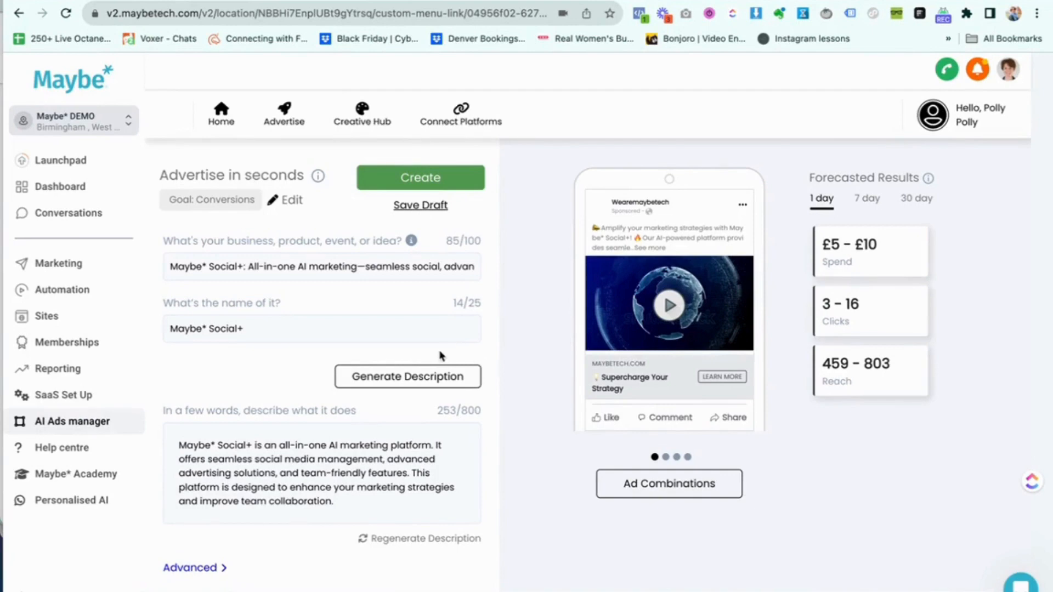
pyautogui.scroll(-2, 439, 355)
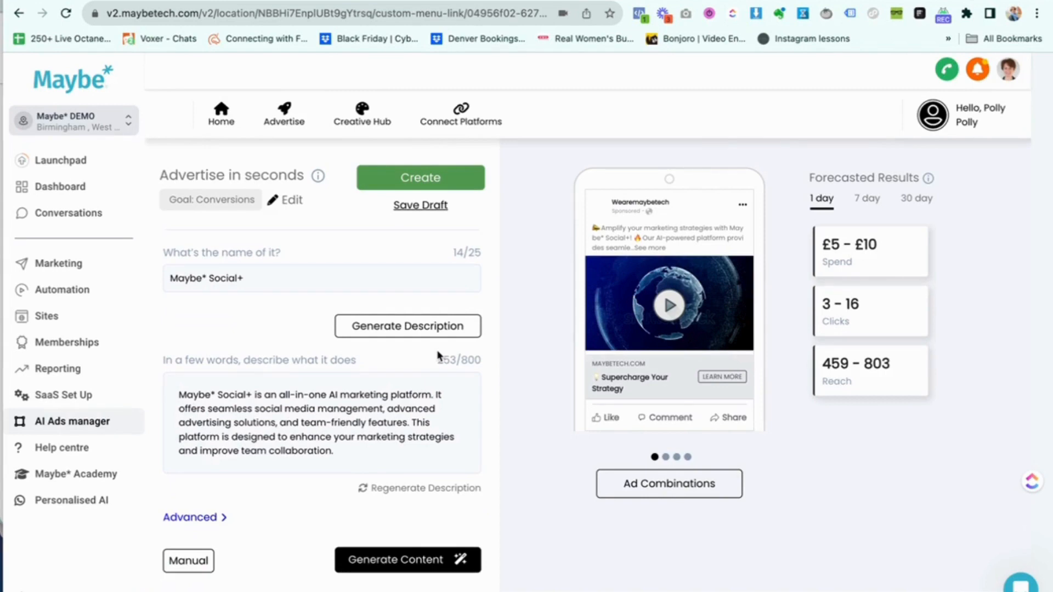
pyautogui.scroll(-1, 439, 356)
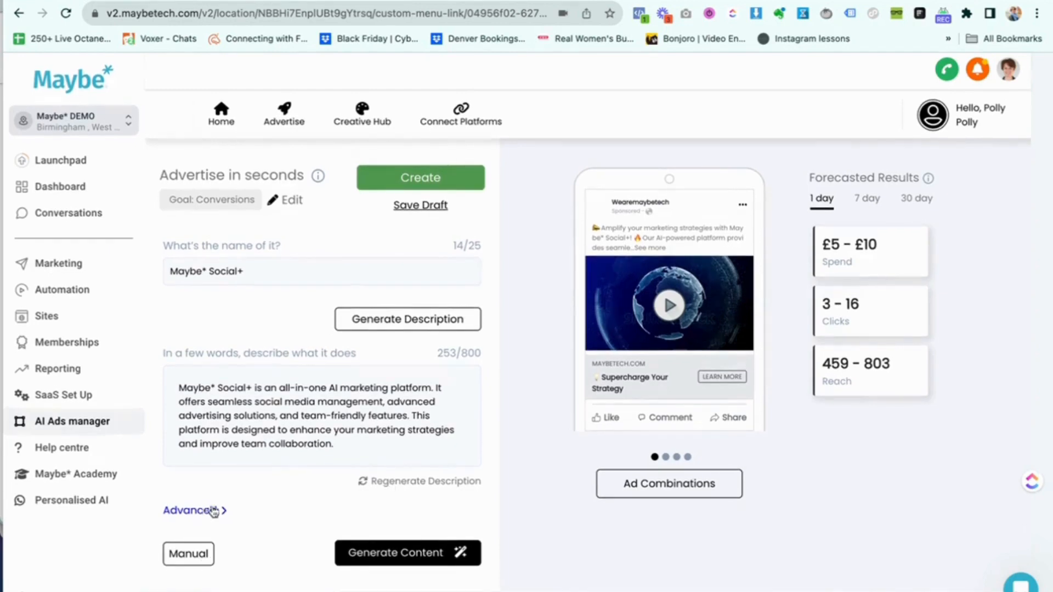
# - Expand the advanced options to show the offer field, and review the business, name and description fields above it
pyautogui.click(191, 518)
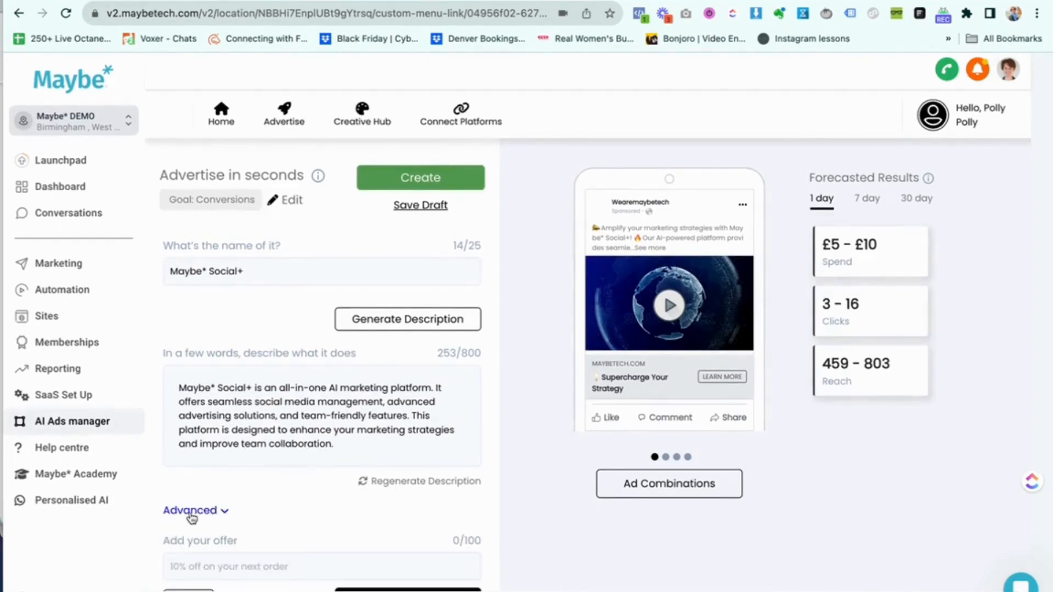
pyautogui.scroll(-1, 361, 442)
pyautogui.scroll(1, 360, 443)
pyautogui.scroll(1, 359, 442)
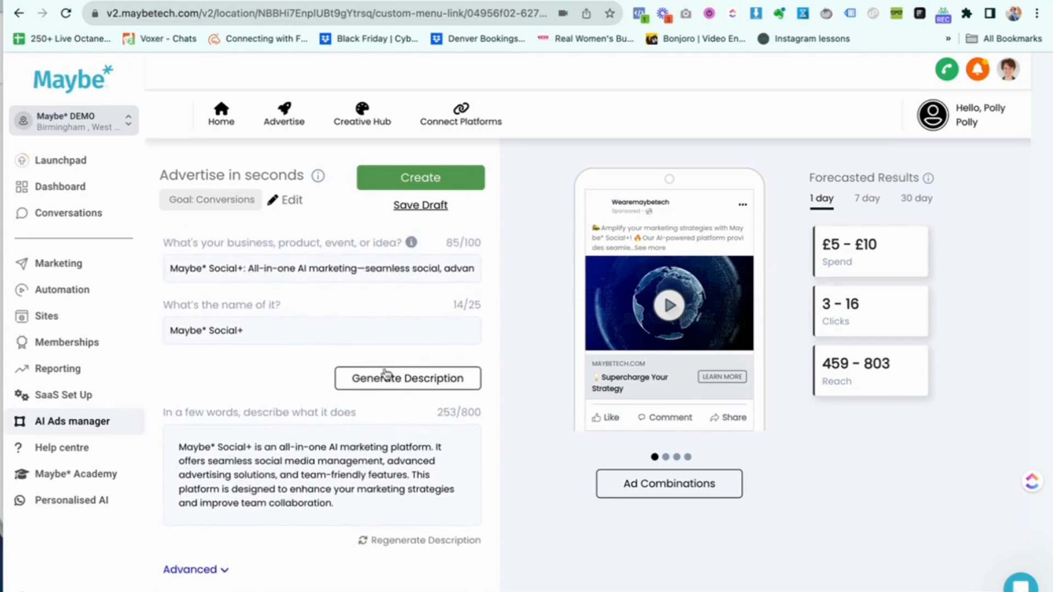
pyautogui.scroll(3, 370, 396)
pyautogui.scroll(-3, 370, 399)
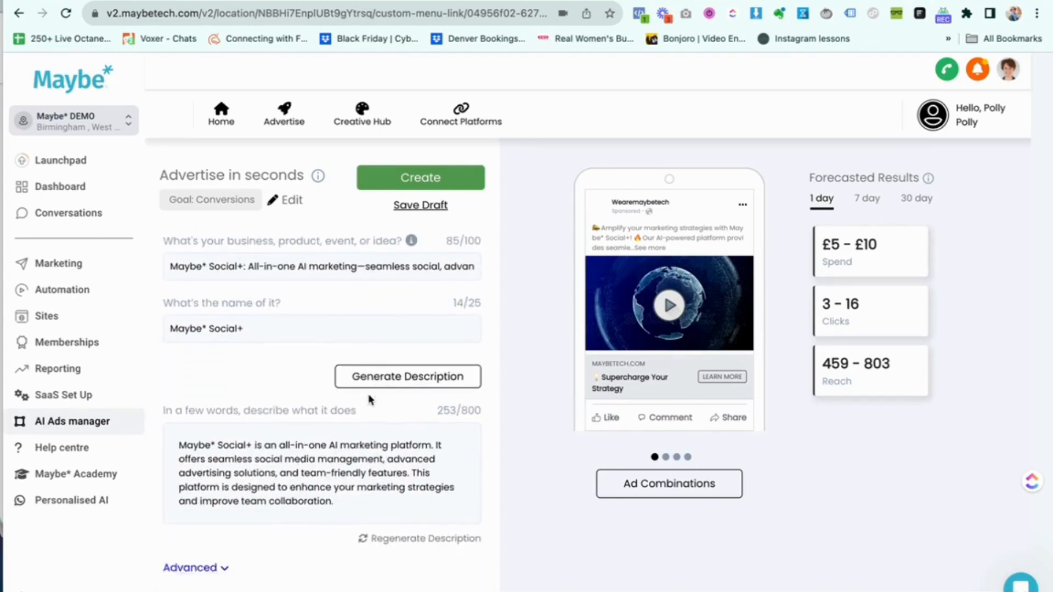
# - Examine the generated description, then collapse and reopen the advanced options to view the offer field
pyautogui.scroll(-2, 397, 439)
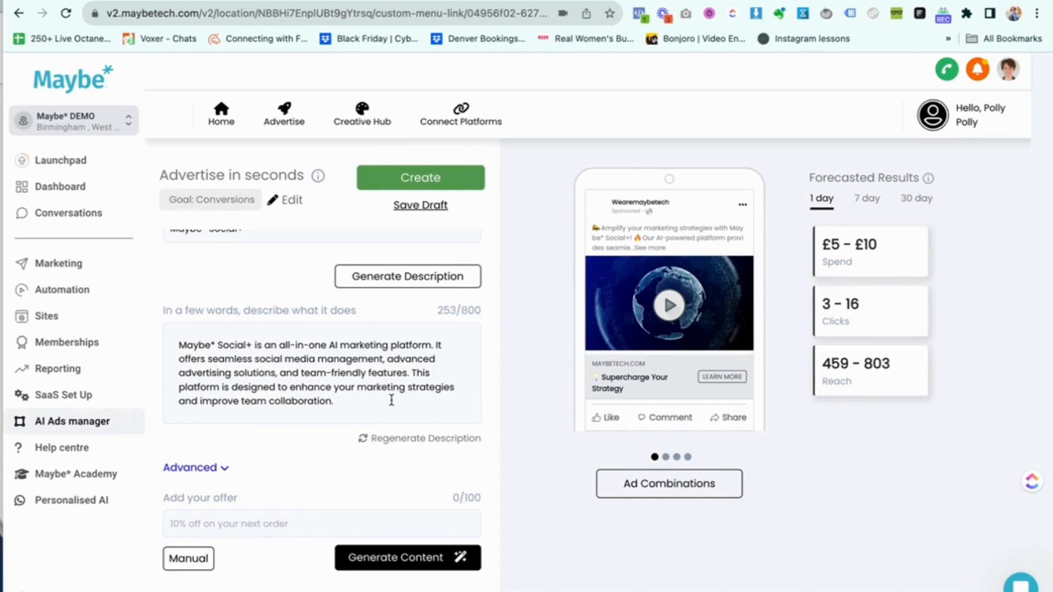
pyautogui.scroll(-1, 392, 400)
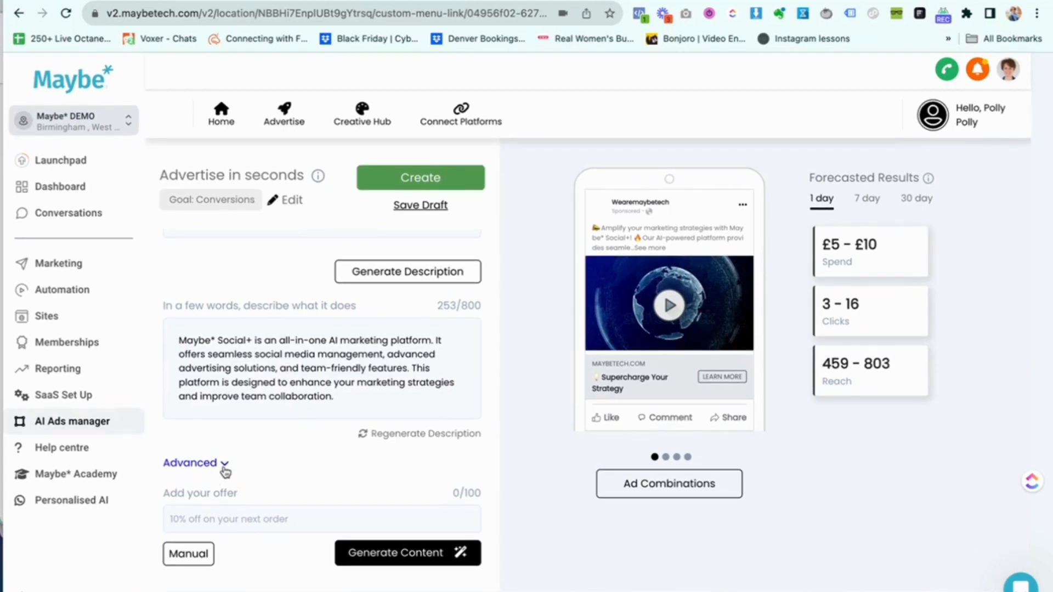
pyautogui.scroll(1, 224, 466)
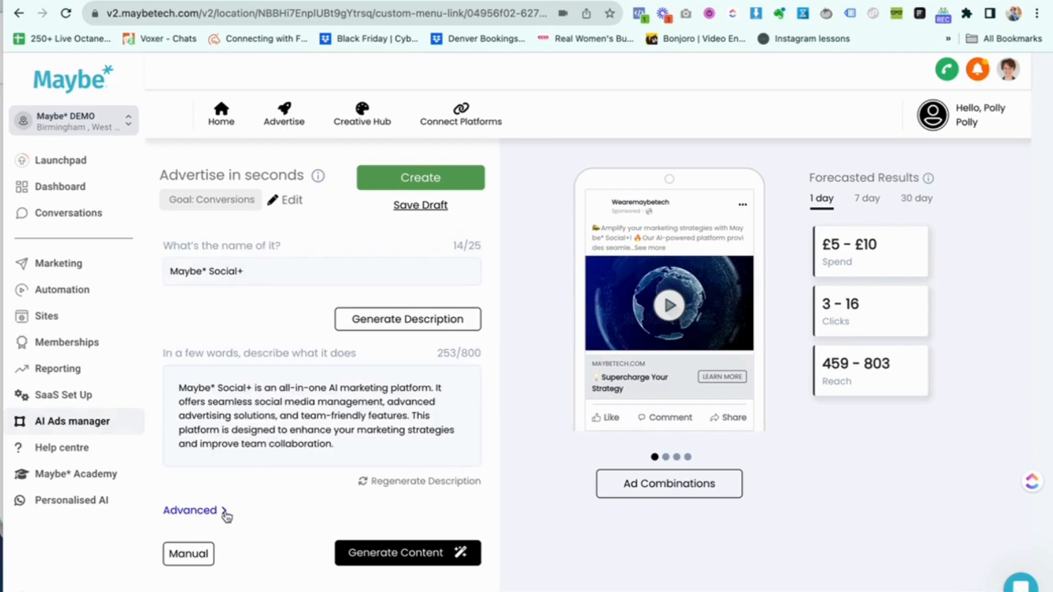
pyautogui.scroll(-1, 226, 511)
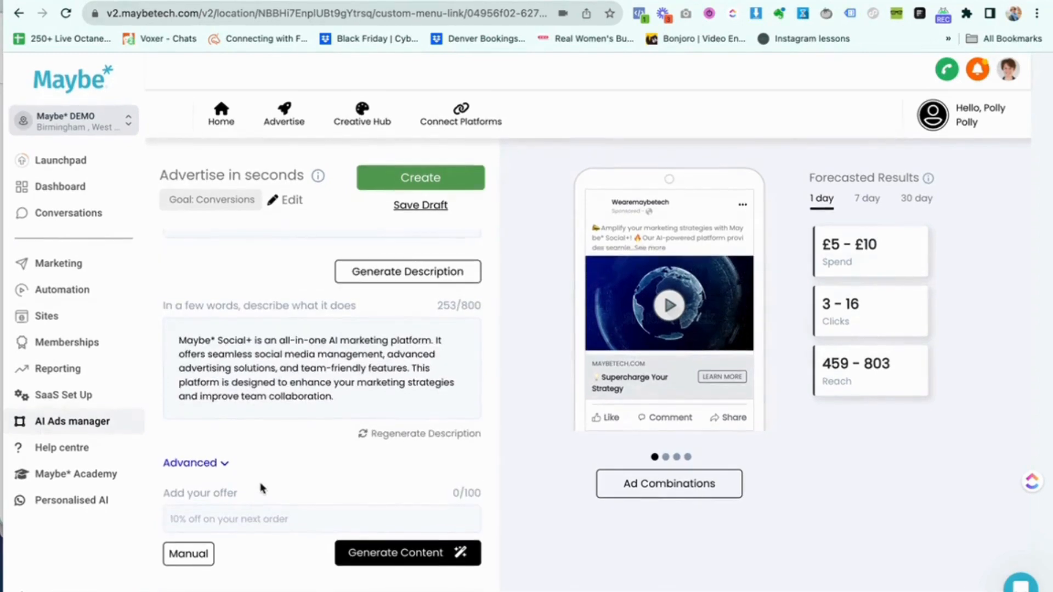
# - Enter the offer "Start your FREE trial!" and generate the ad content with AI
pyautogui.click(212, 519)
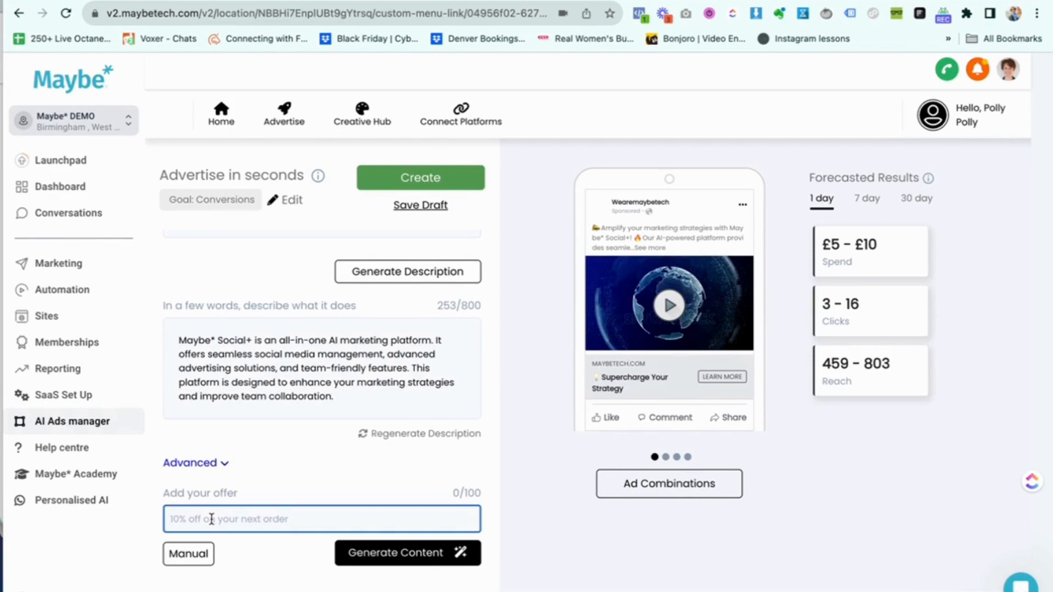
pyautogui.write('Start your free')
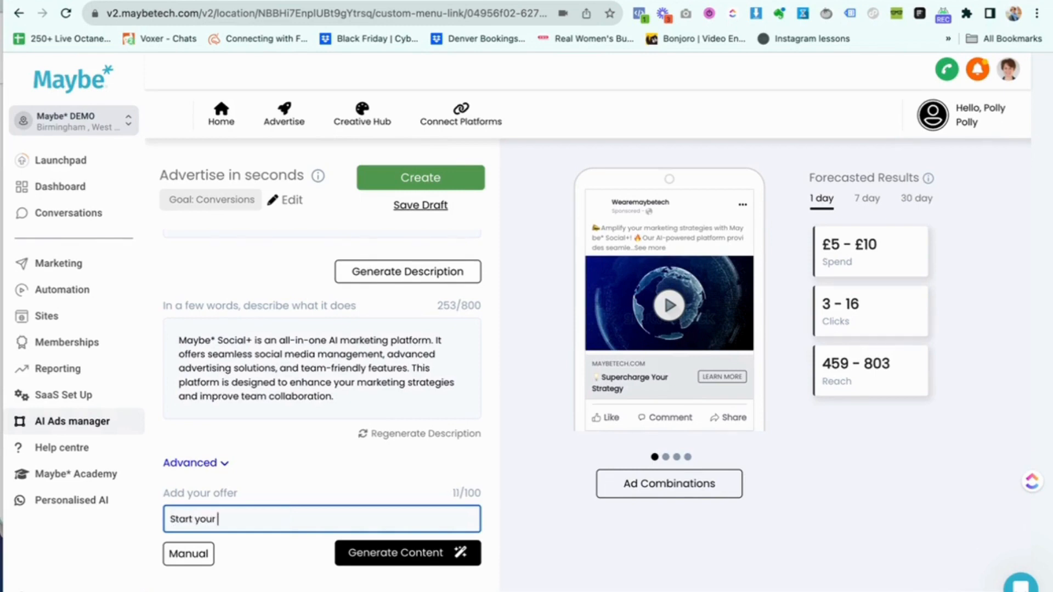
pyautogui.press('BackSpace')
pyautogui.press('BackSpace')
pyautogui.press('BackSpace')
pyautogui.press('BackSpace')
pyautogui.press('BackSpace')
pyautogui.write('FREE trial!')
pyautogui.click(397, 553)
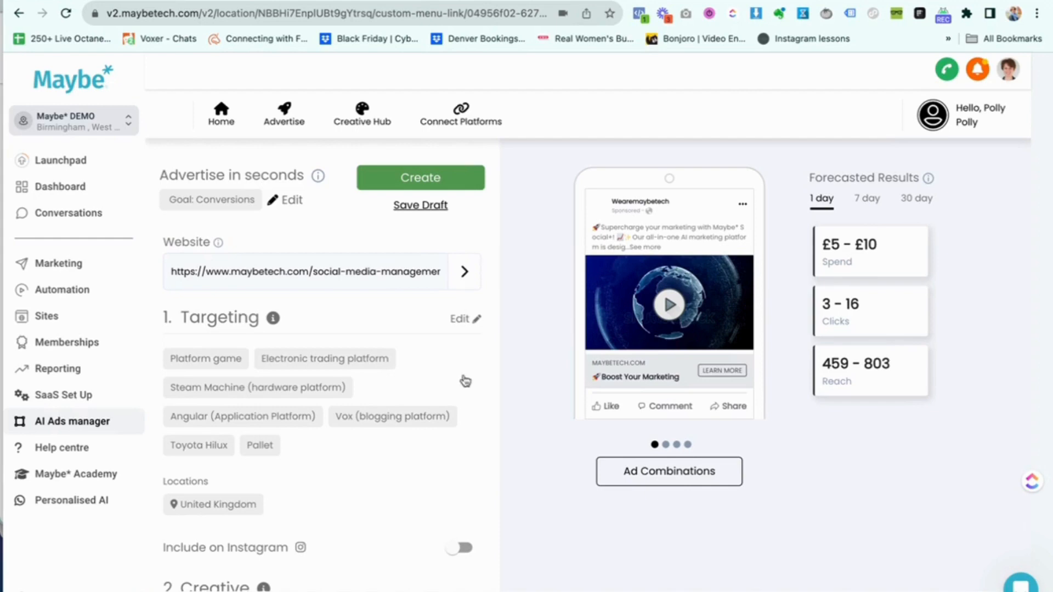
# - Examine the generated ad's targeting interests, location, creative settings and AI-written primary texts
pyautogui.scroll(-7, 466, 381)
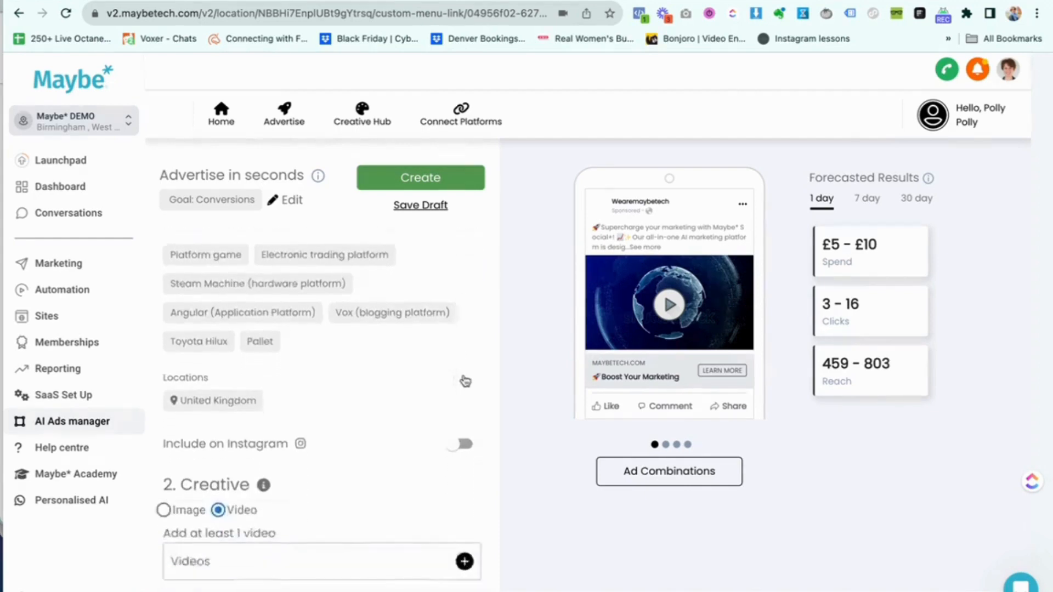
pyautogui.scroll(-8, 465, 381)
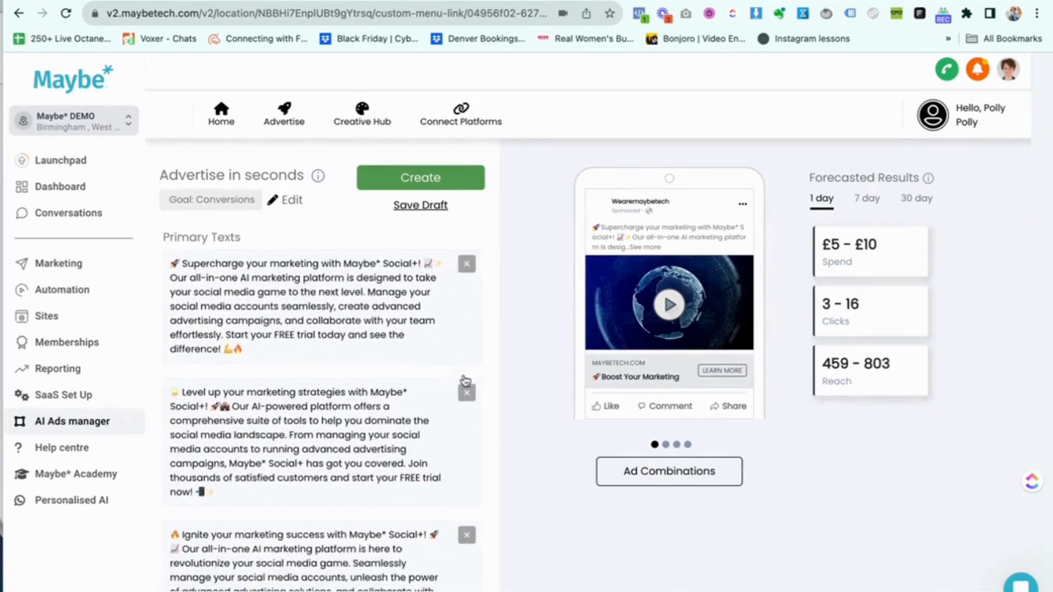
pyautogui.scroll(-2, 466, 381)
pyautogui.scroll(7, 465, 381)
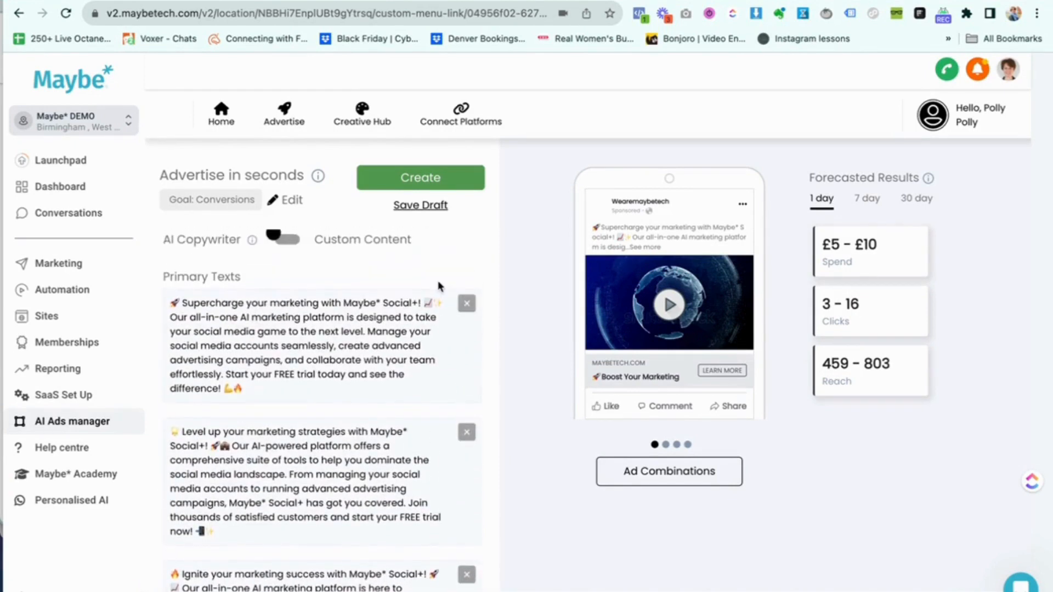
pyautogui.scroll(3, 439, 283)
pyautogui.scroll(2, 439, 281)
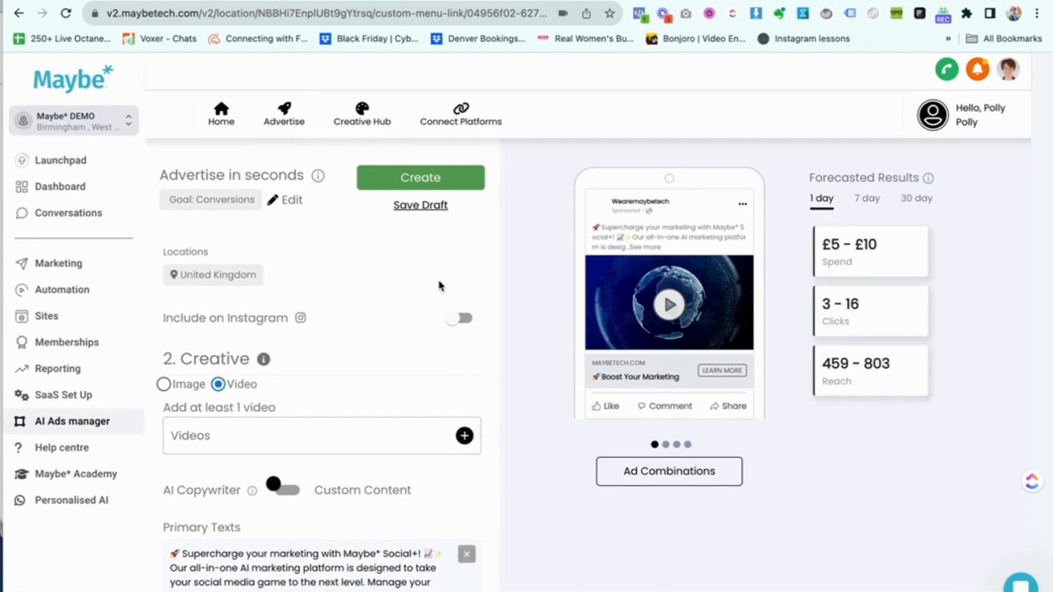
pyautogui.scroll(-3, 399, 319)
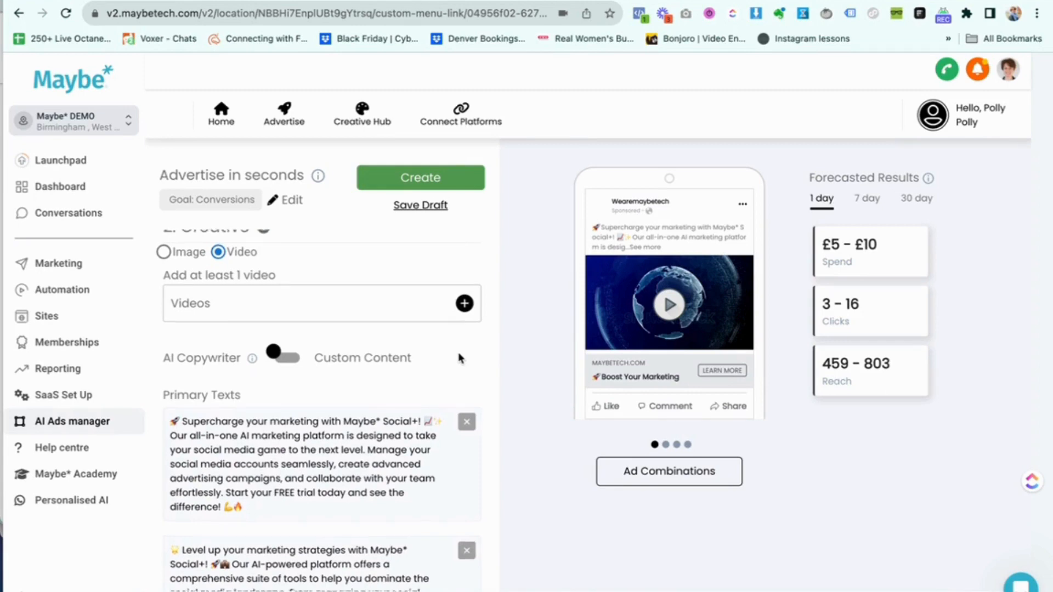
pyautogui.scroll(1, 460, 358)
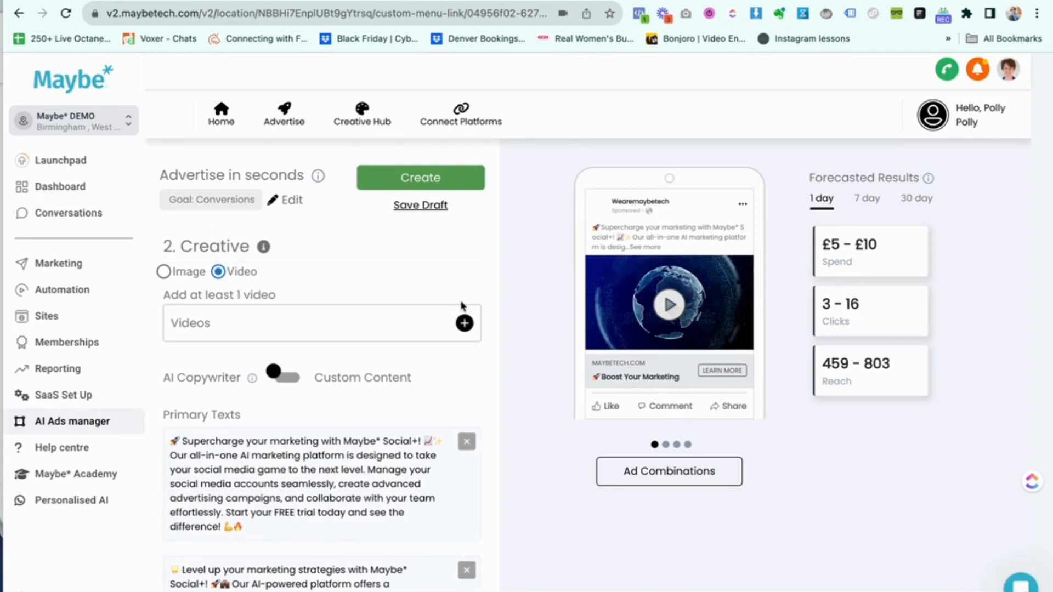
pyautogui.scroll(7, 461, 306)
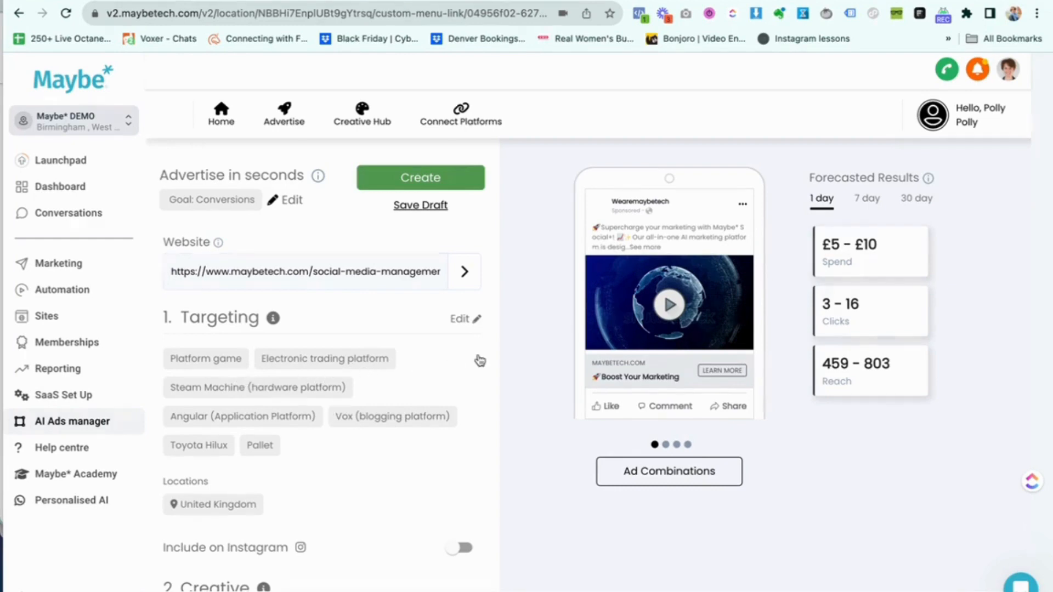
# - Open the ad's targeting for editing and clear all the AI-selected interests
pyautogui.click(472, 323)
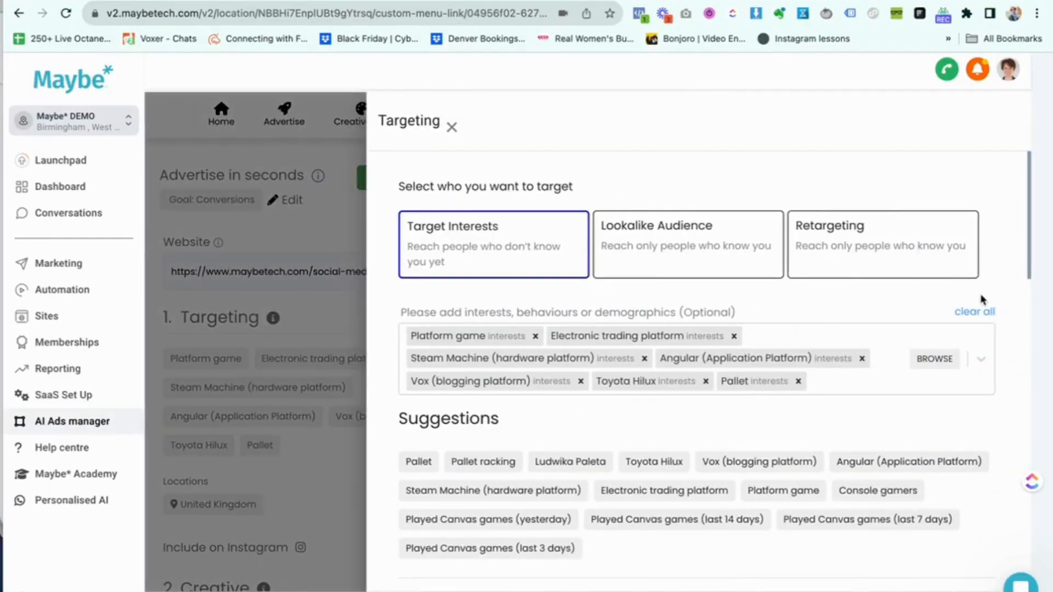
pyautogui.click(972, 312)
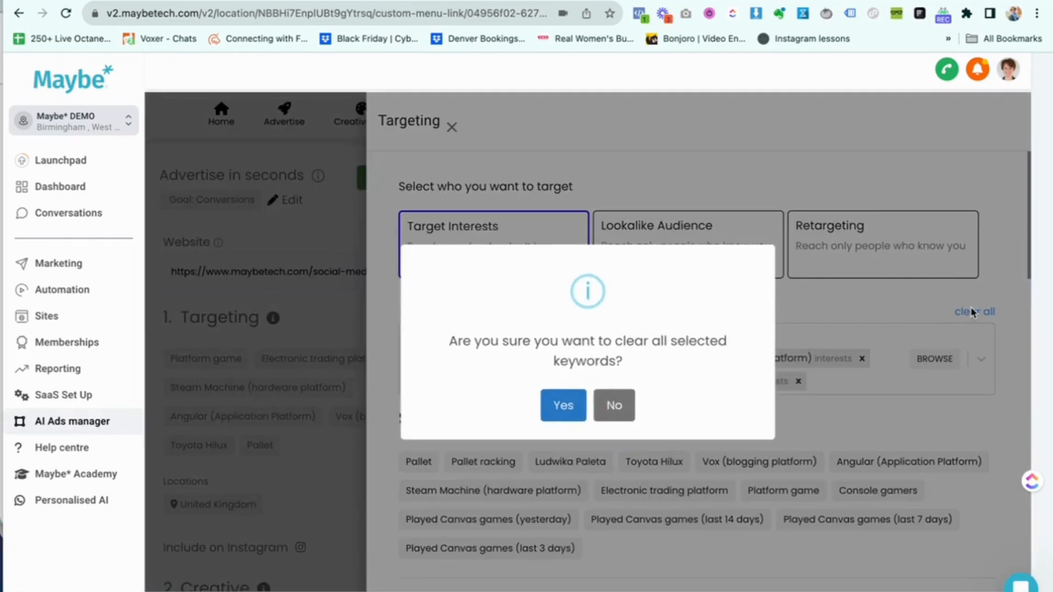
pyautogui.click(563, 407)
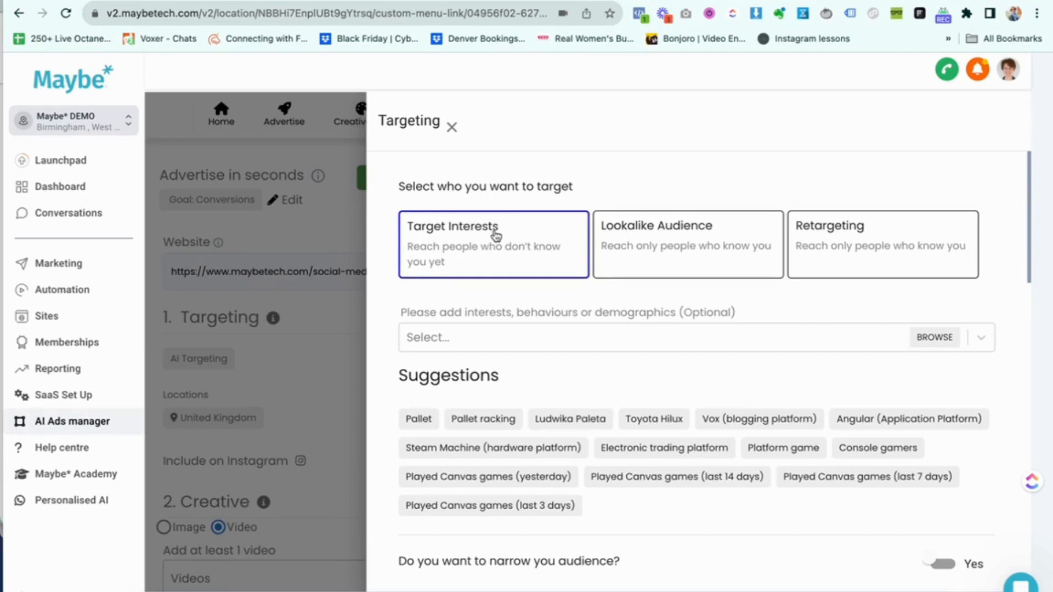
pyautogui.click(463, 341)
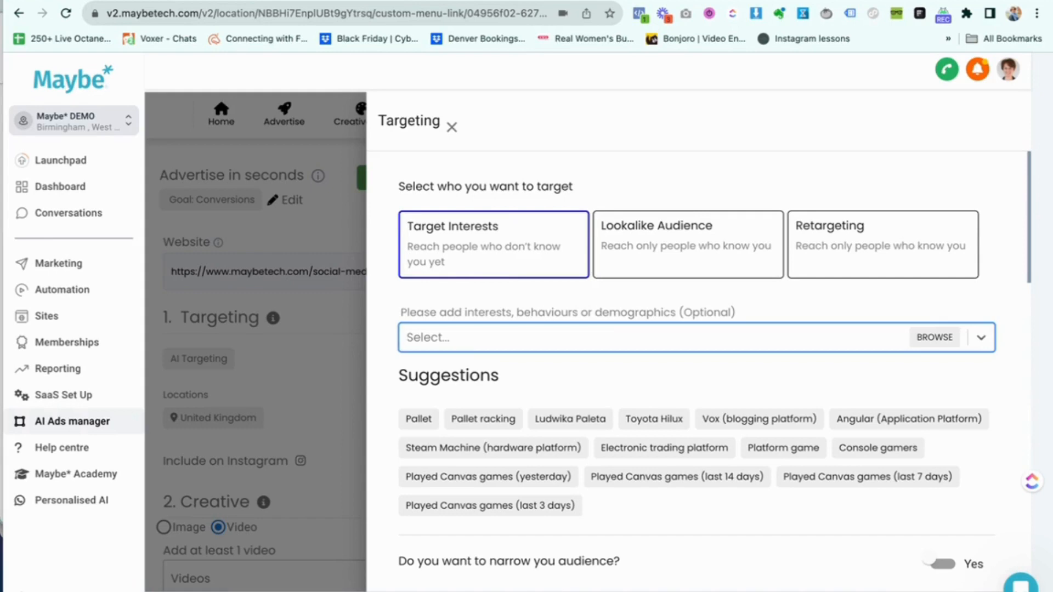
pyautogui.write('Digital')
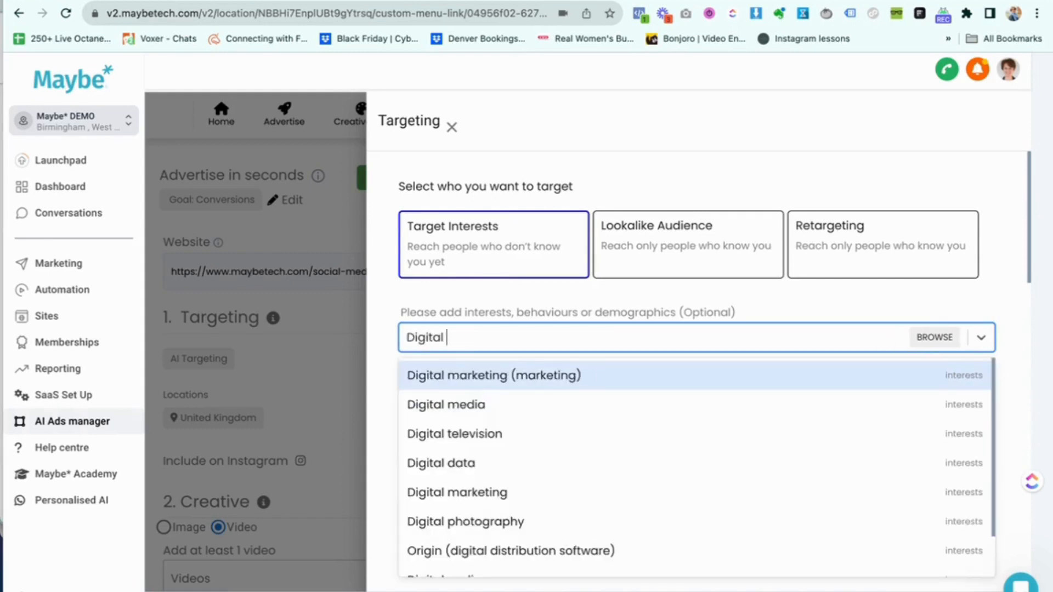
pyautogui.write(' marketing')
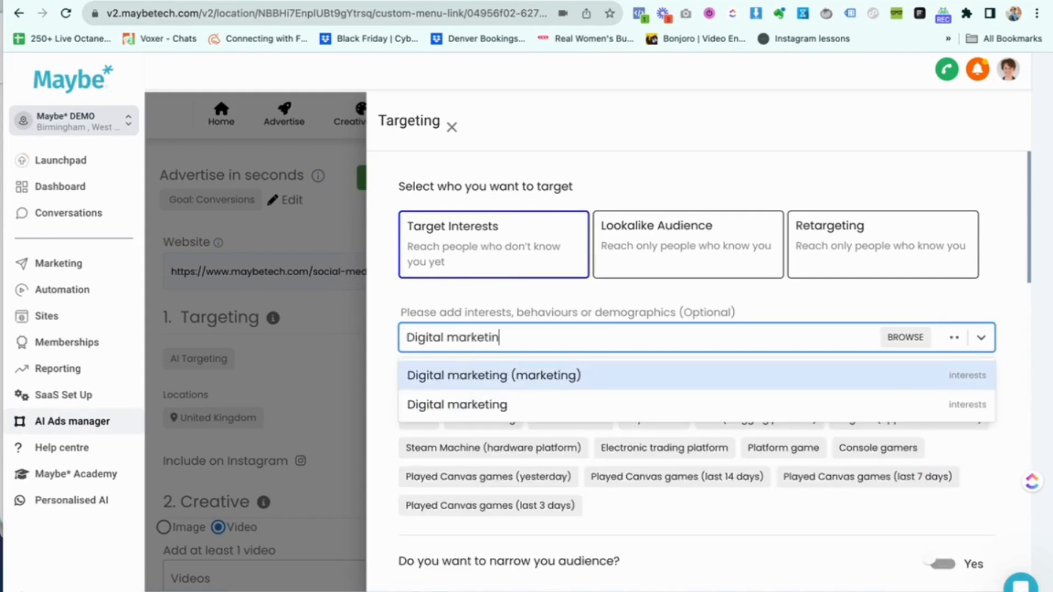
pyautogui.click(933, 342)
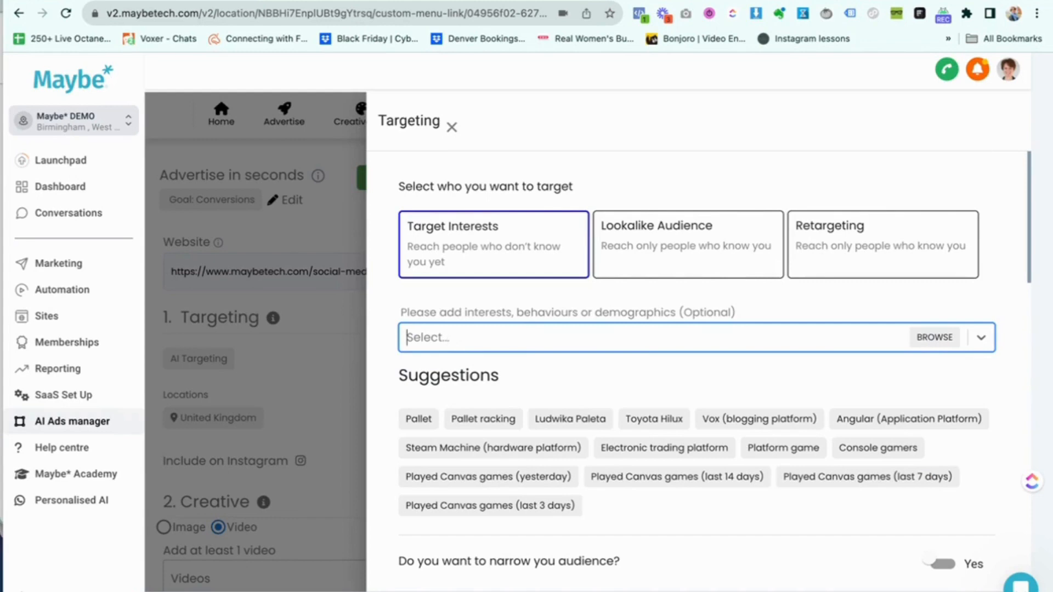
# - Search the targeting interests for "digital" and add Digital marketing (marketing)
pyautogui.write('digit')
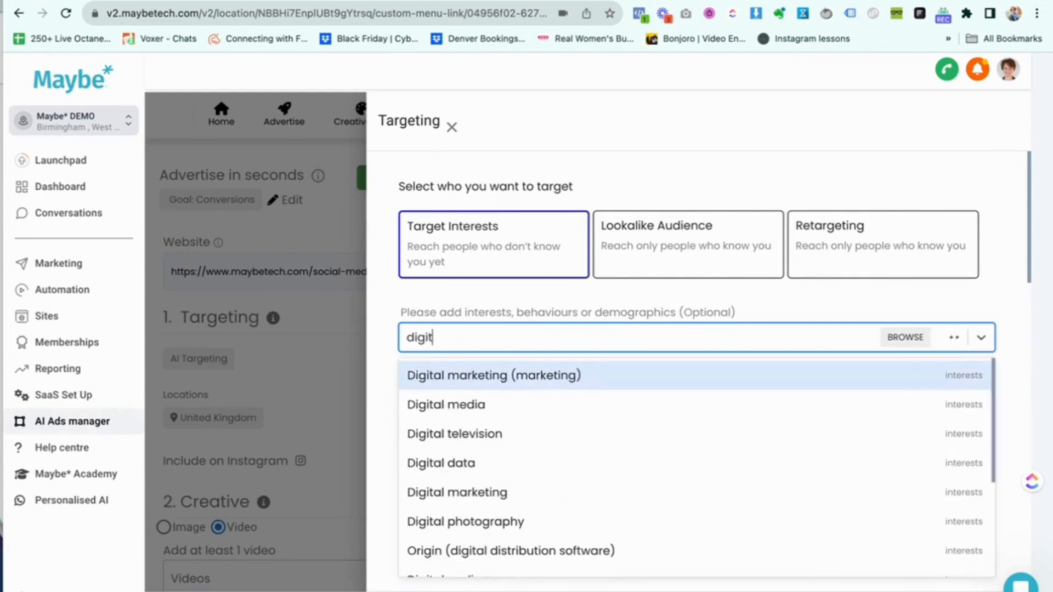
pyautogui.write('al')
pyautogui.click(458, 376)
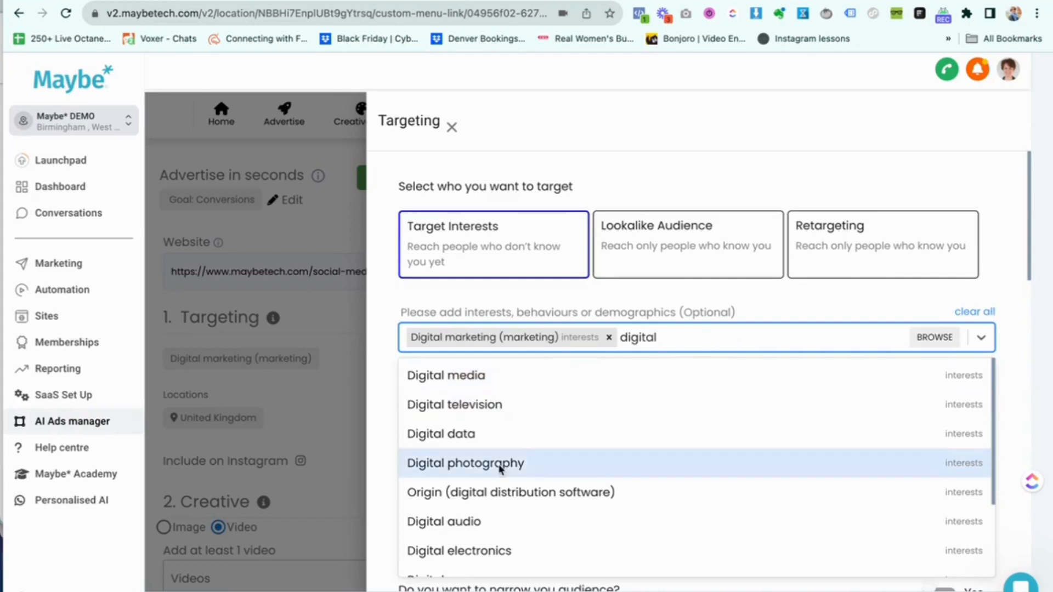
# - Replace the interest search text with "social media" and add Social media marketing (marketing)
pyautogui.press('BackSpace')
pyautogui.press('BackSpace')
pyautogui.press('BackSpace')
pyautogui.press('BackSpace')
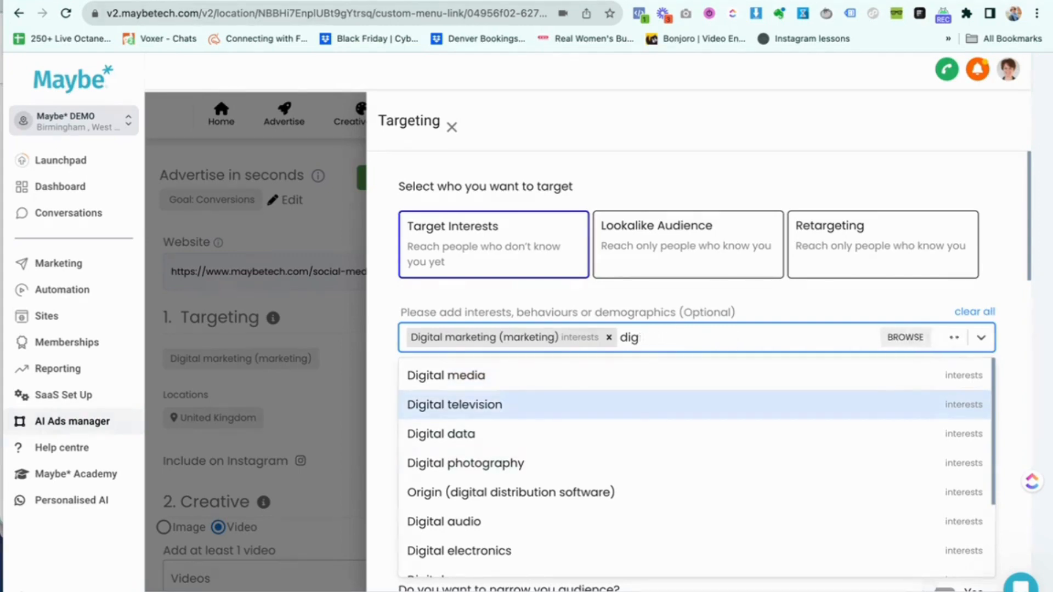
pyautogui.press('BackSpace')
pyautogui.press('BackSpace')
pyautogui.press('BackSpace')
pyautogui.write('social ')
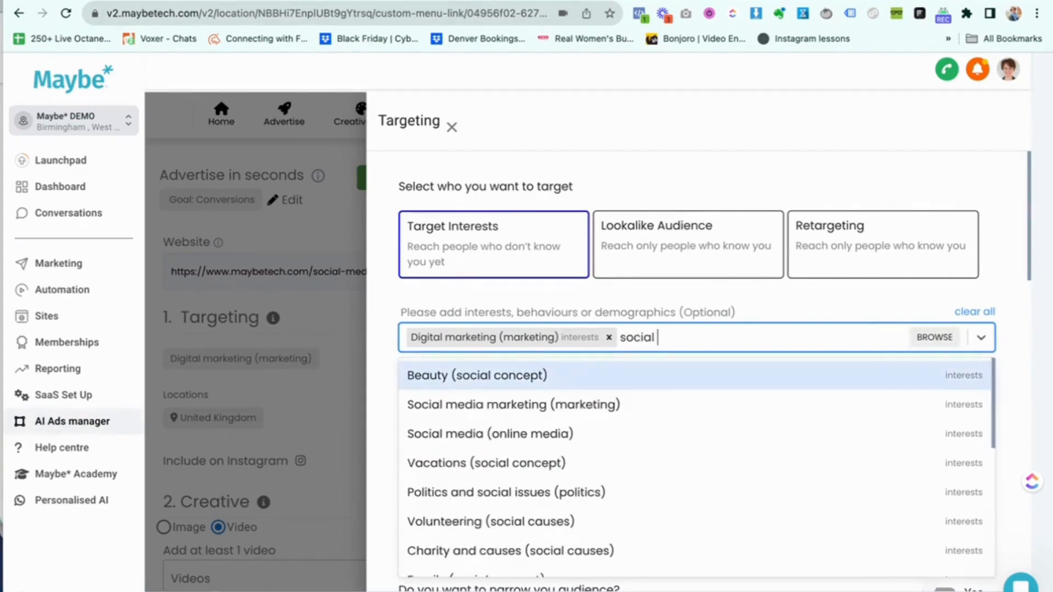
pyautogui.write('media')
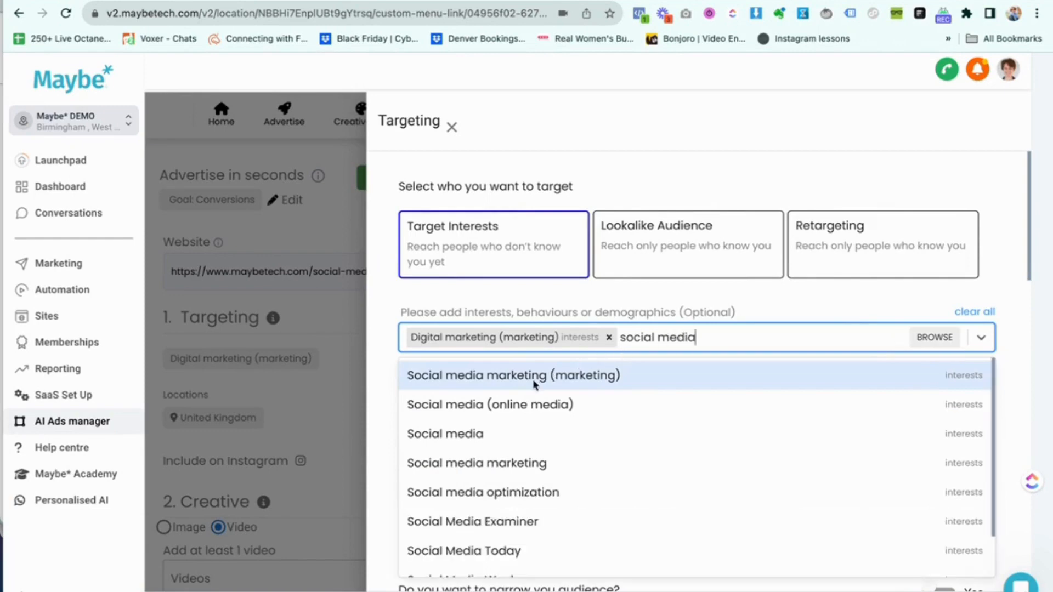
pyautogui.click(535, 383)
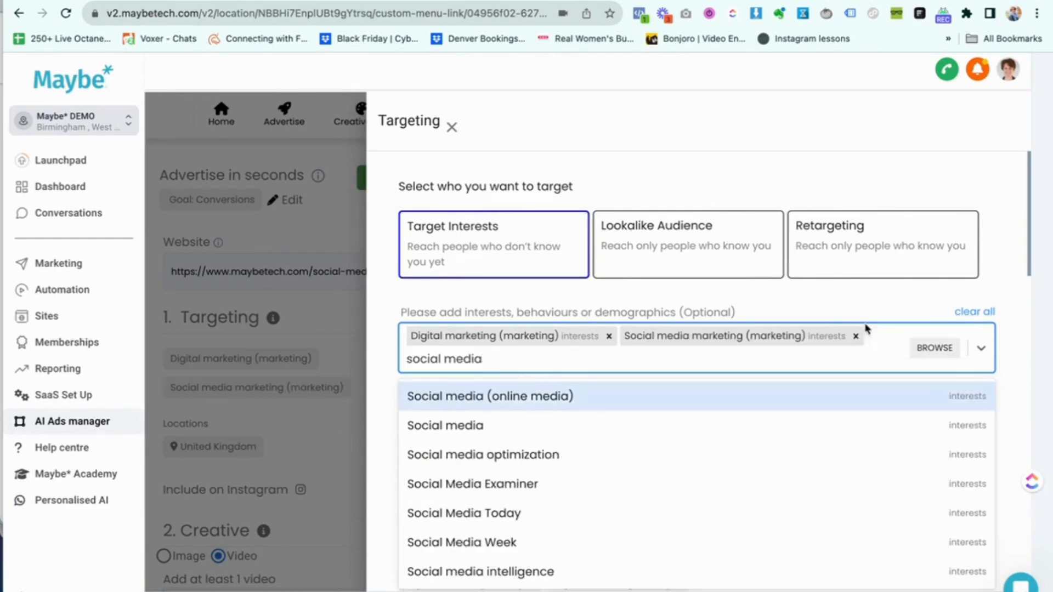
# - Add the Social media interest, remove it again and clear the interest search text
pyautogui.click(482, 426)
pyautogui.press('BackSpace')
pyautogui.press('BackSpace')
pyautogui.press('BackSpace')
pyautogui.press('BackSpace')
pyautogui.press('BackSpace')
pyautogui.press('BackSpace')
pyautogui.press('BackSpace')
pyautogui.press('BackSpace')
pyautogui.press('BackSpace')
pyautogui.press('BackSpace')
pyautogui.press('BackSpace')
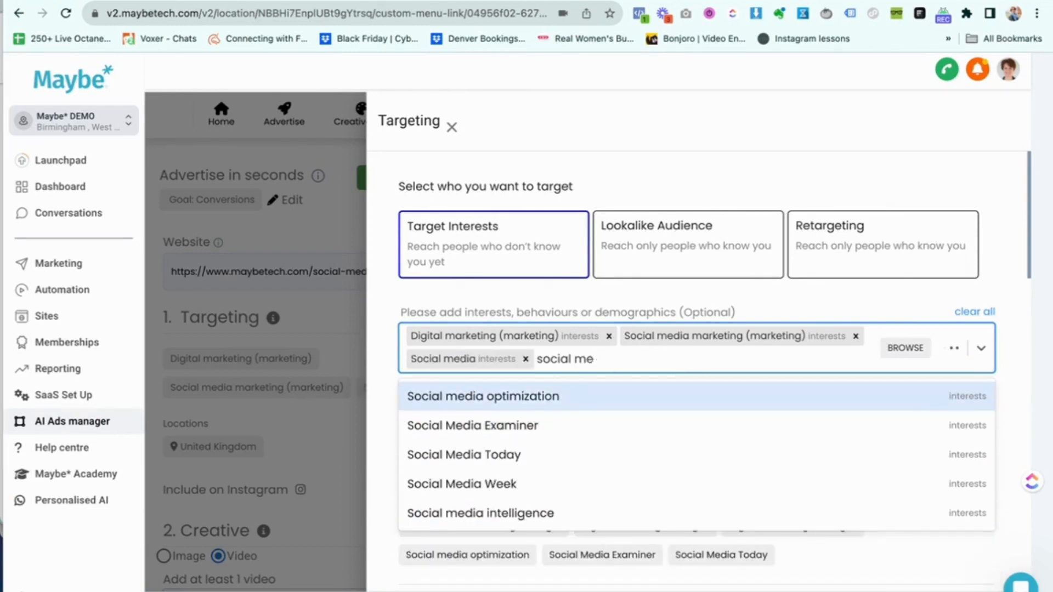
pyautogui.press('BackSpace')
pyautogui.press('BackSpace')
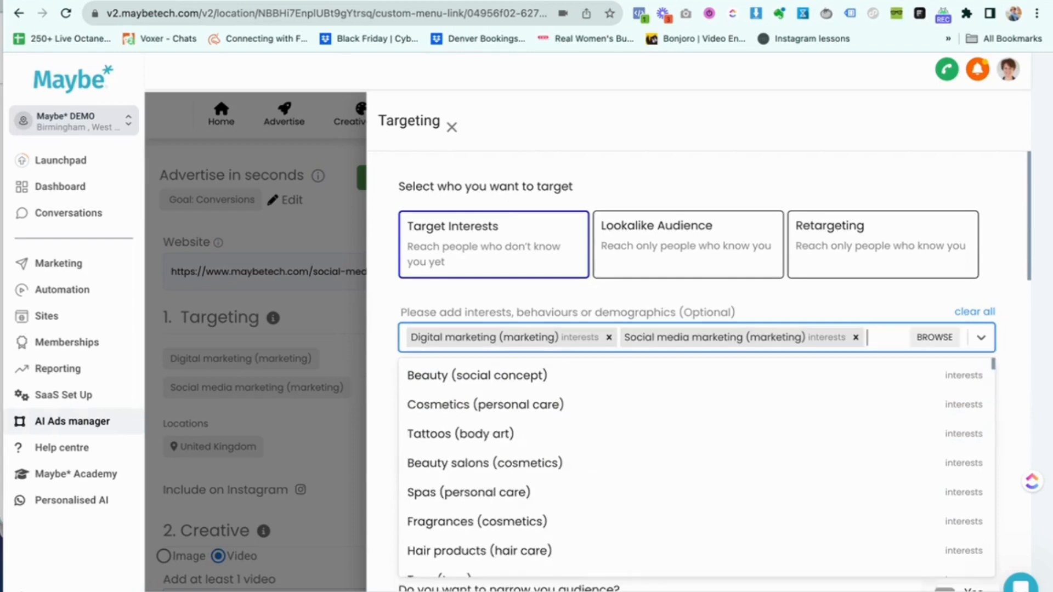
# - Search the targeting interests for "marketing" and add Online advertising (marketing)
pyautogui.write('markeing')
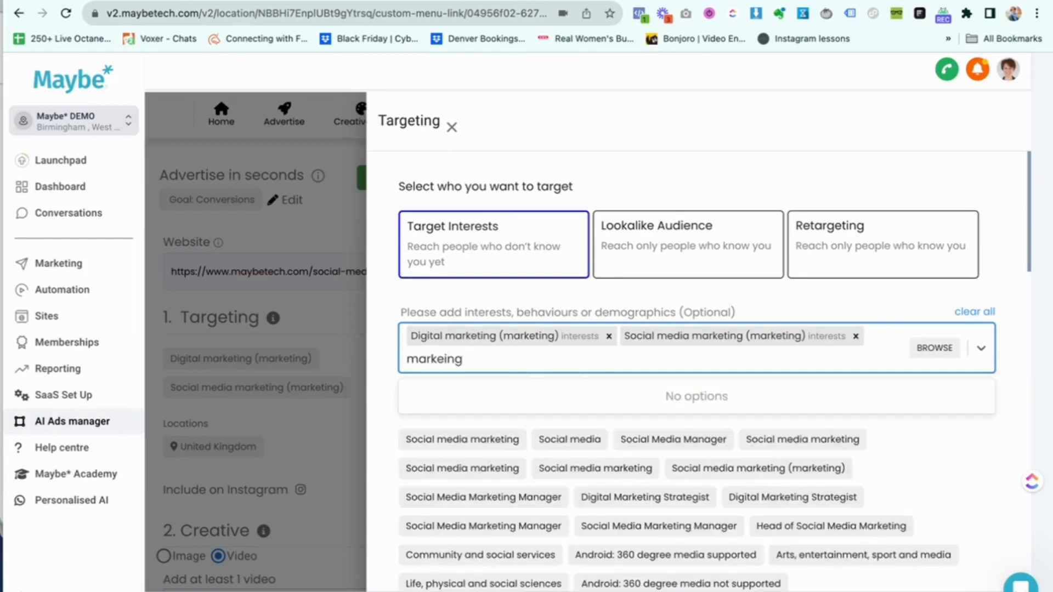
pyautogui.press('BackSpace')
pyautogui.press('BackSpace')
pyautogui.press('BackSpace')
pyautogui.write('ting')
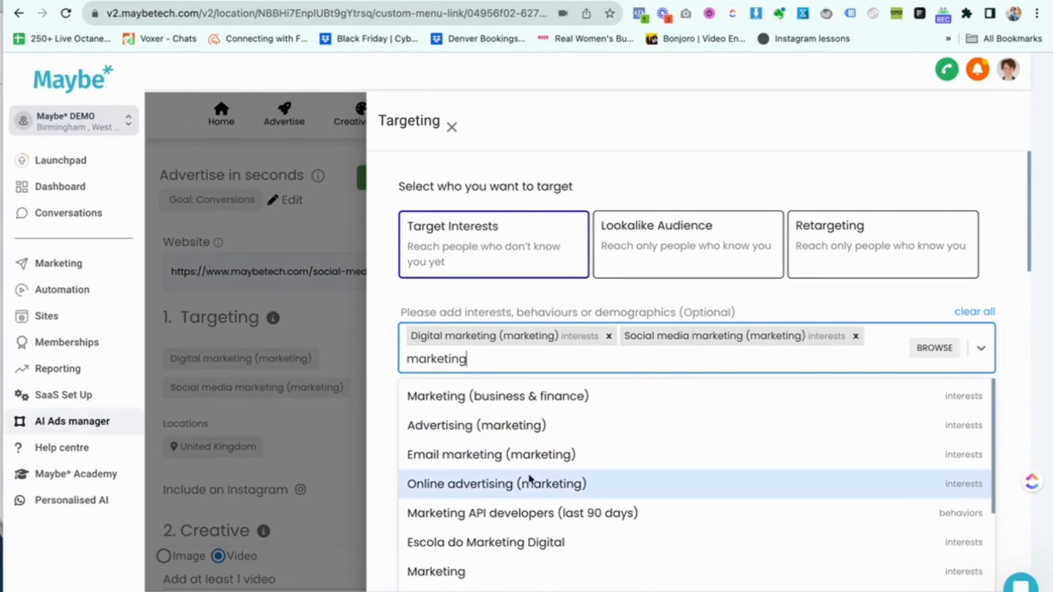
pyautogui.click(528, 483)
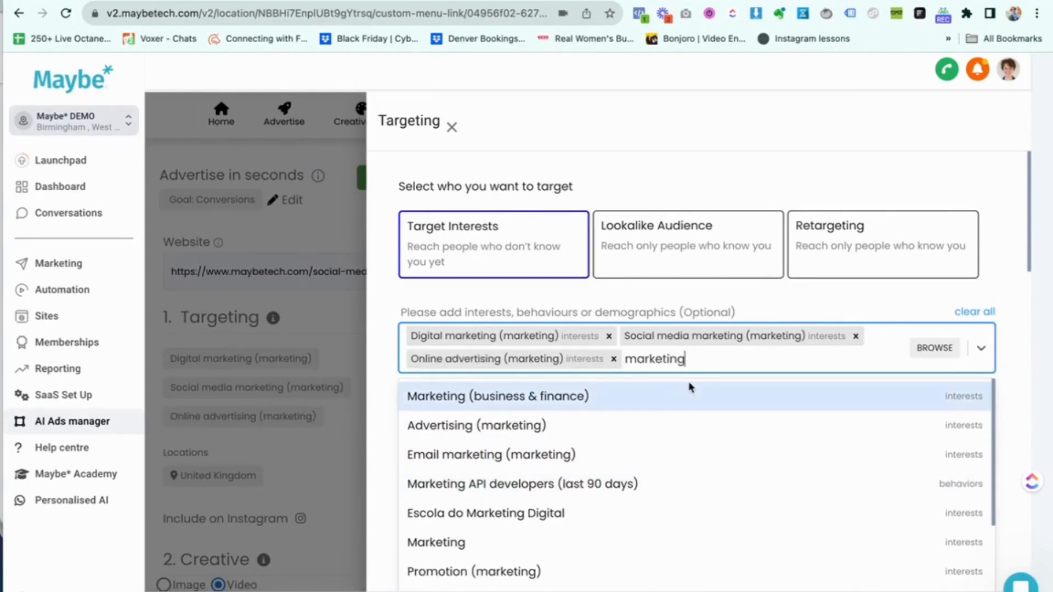
# - Add the interests Marketing communications, Marketing and Advertising (marketing), and close the interest search results
pyautogui.scroll(-3, 602, 444)
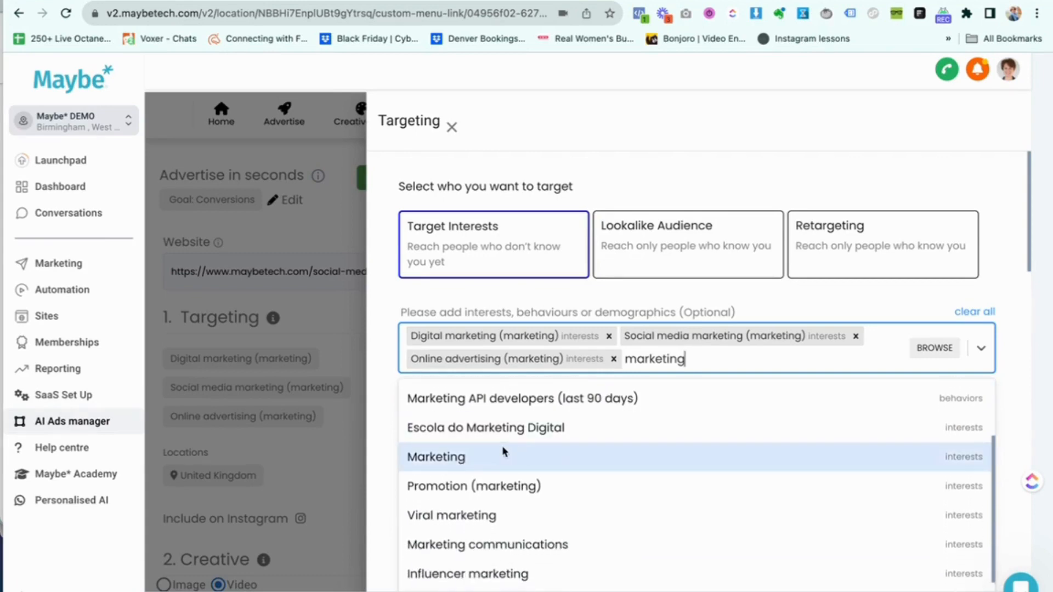
pyautogui.click(505, 544)
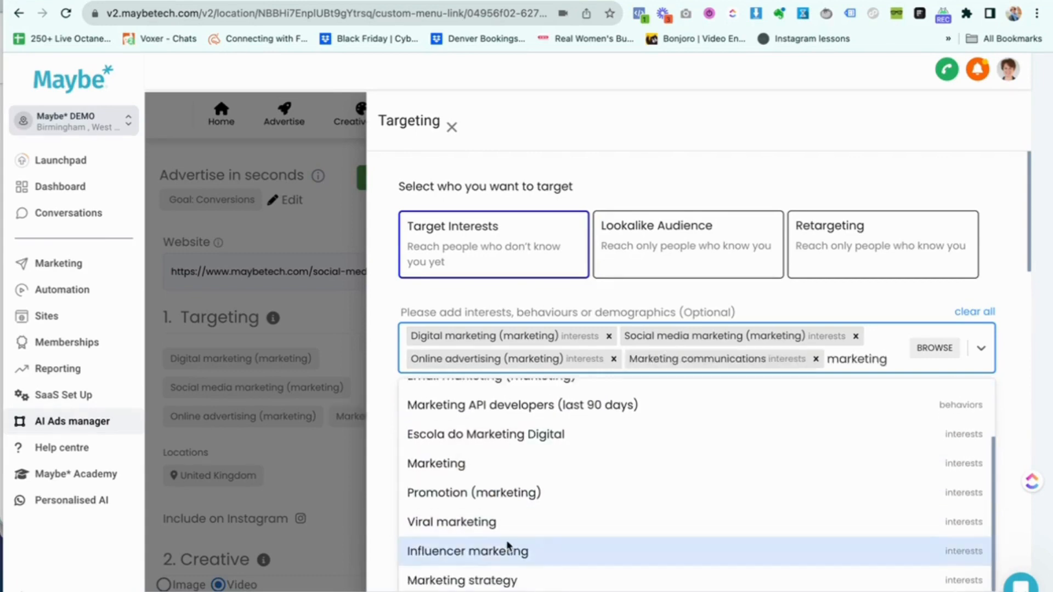
pyautogui.click(485, 466)
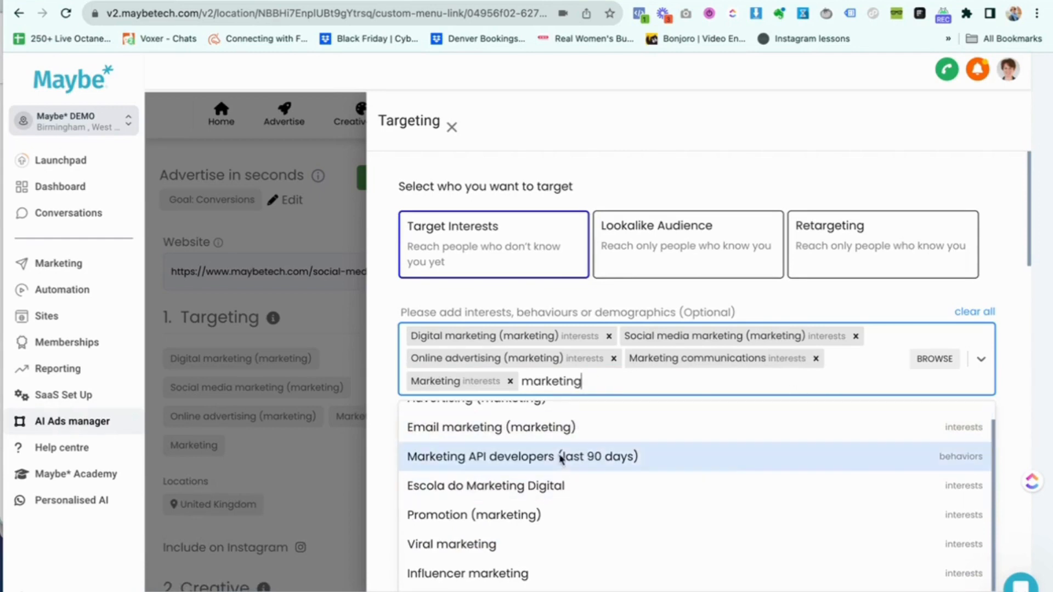
pyautogui.scroll(1, 556, 462)
pyautogui.click(547, 418)
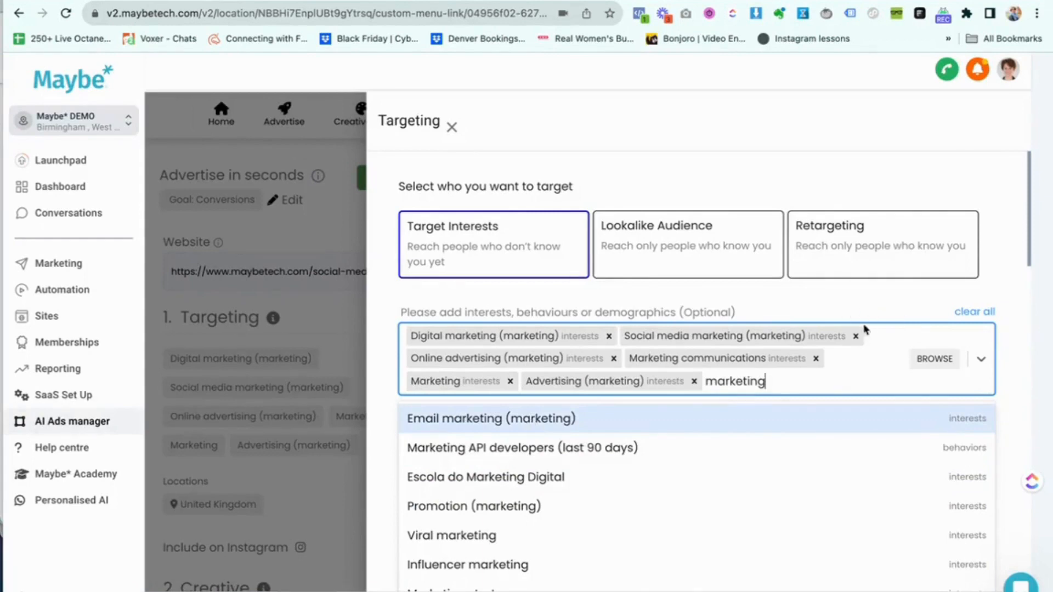
pyautogui.click(772, 389)
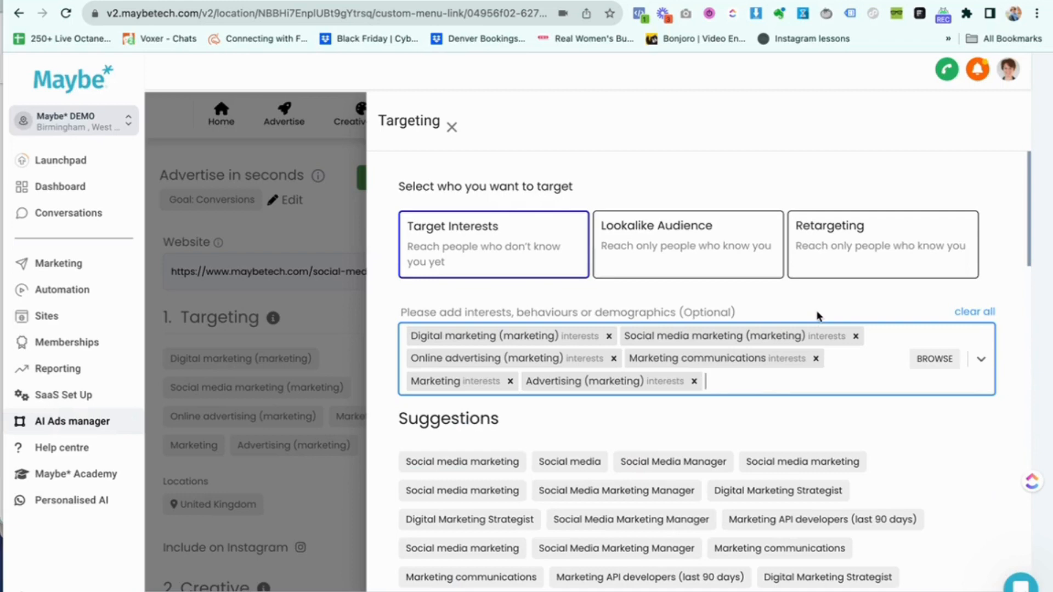
pyautogui.scroll(-1, 817, 316)
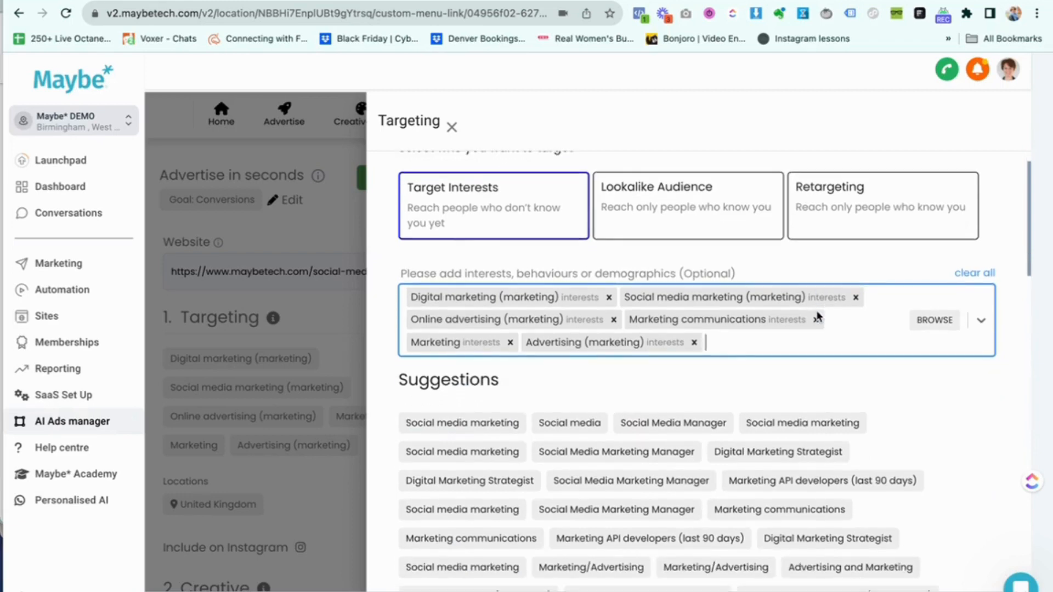
pyautogui.scroll(-1, 817, 317)
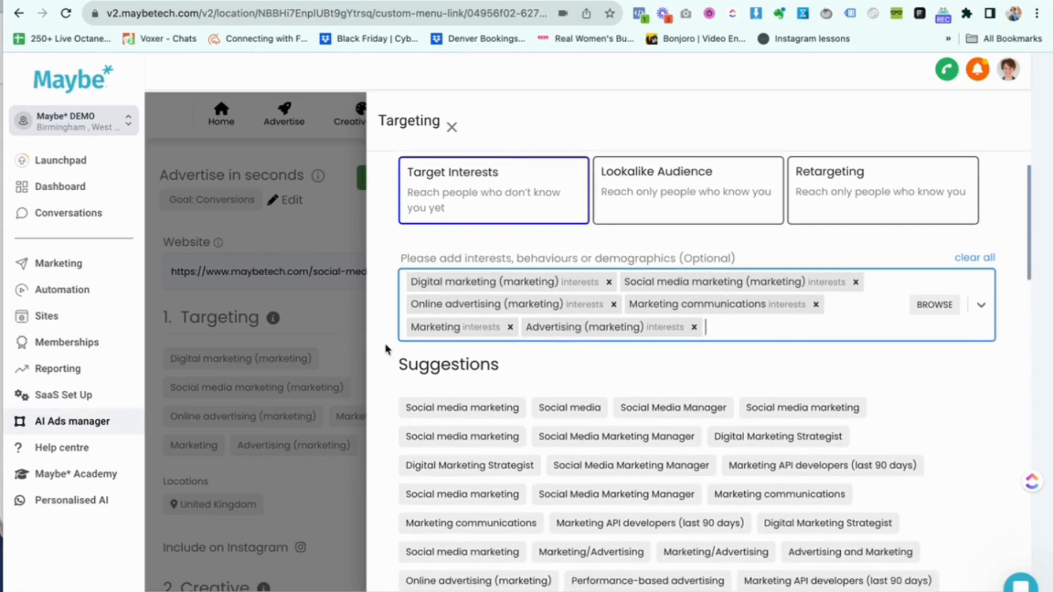
# - Add the suggested interest Digital Marketing Strategist to the ad's targeting
pyautogui.scroll(-3, 387, 349)
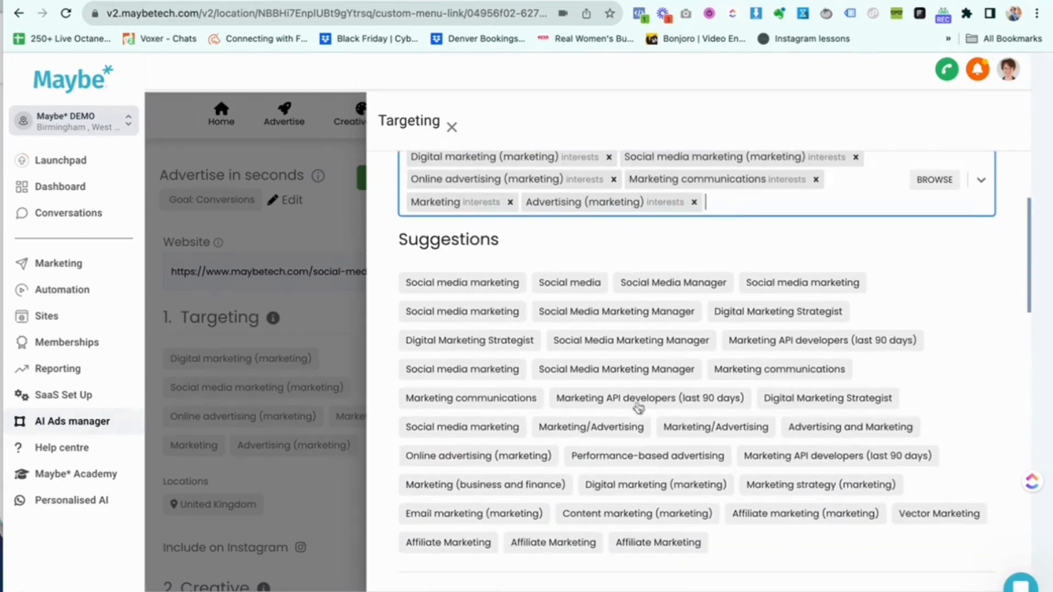
pyautogui.click(801, 400)
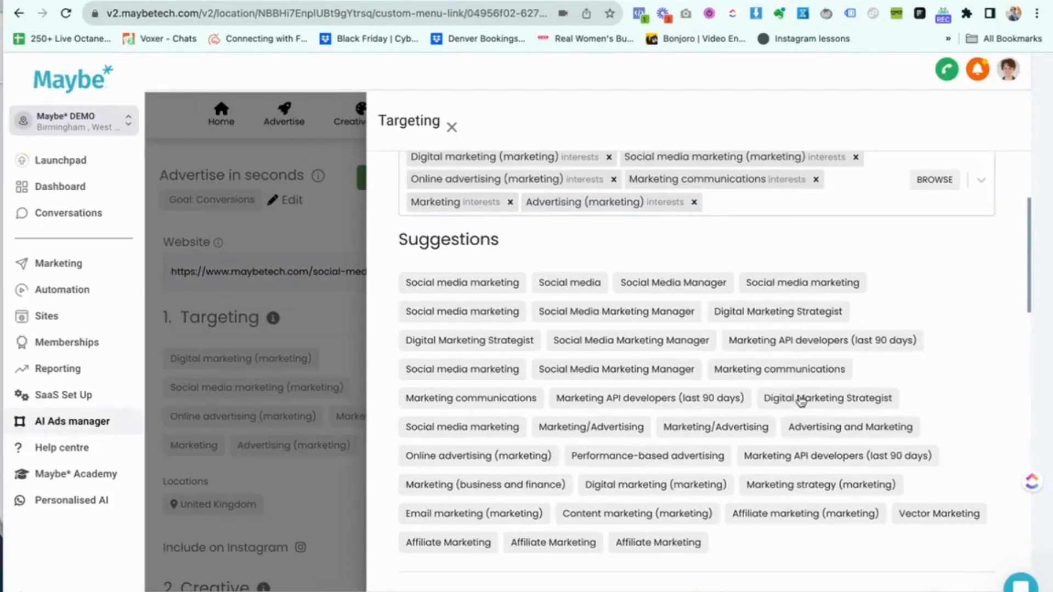
pyautogui.scroll(3, 556, 270)
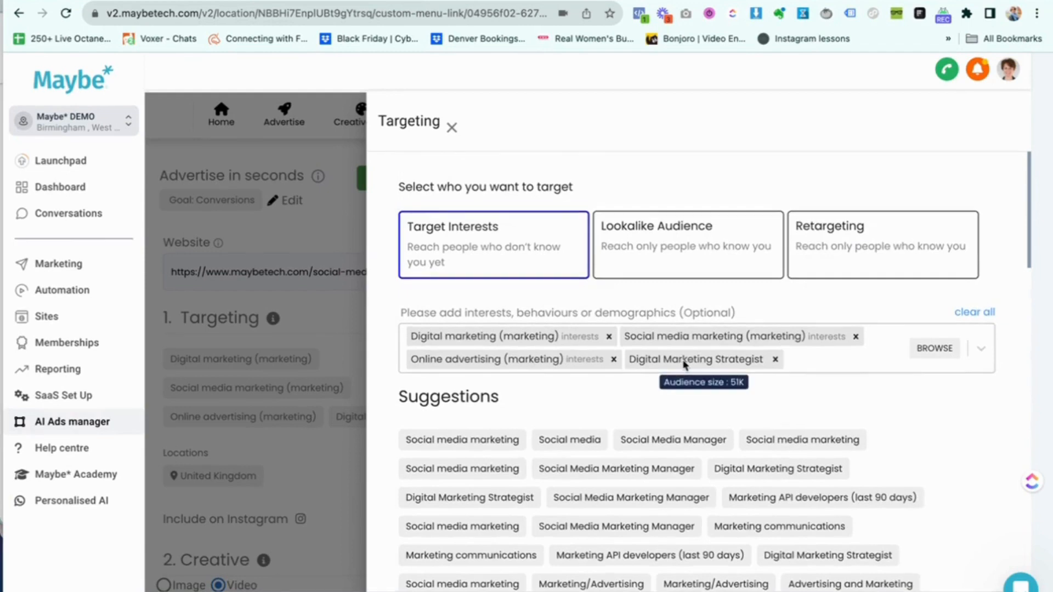
pyautogui.scroll(-1, 687, 357)
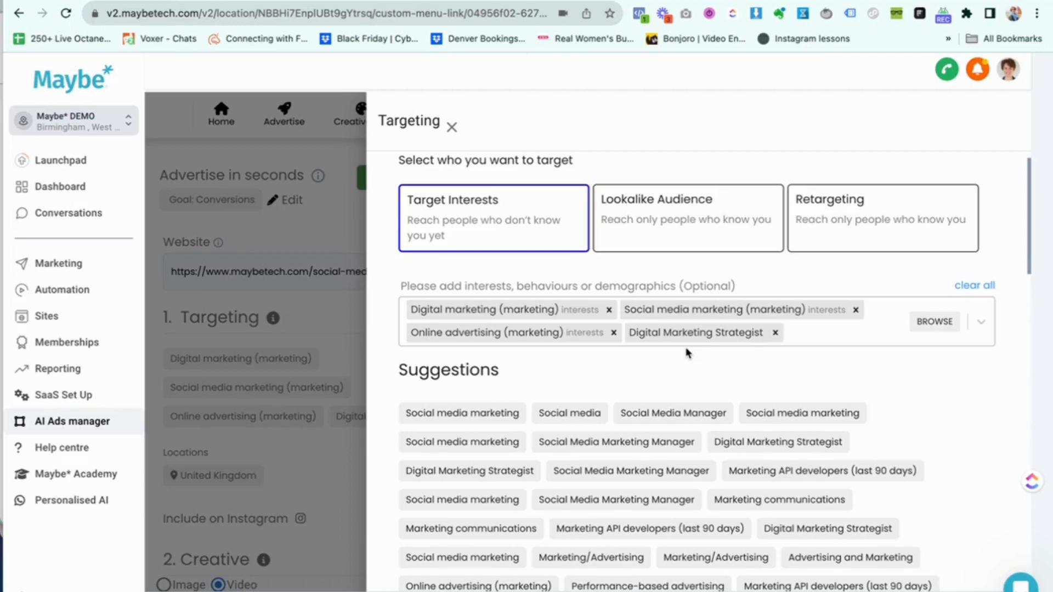
# - Review the audience narrowing, age and gender, and location options in the targeting settings, and close them
pyautogui.scroll(-10, 687, 353)
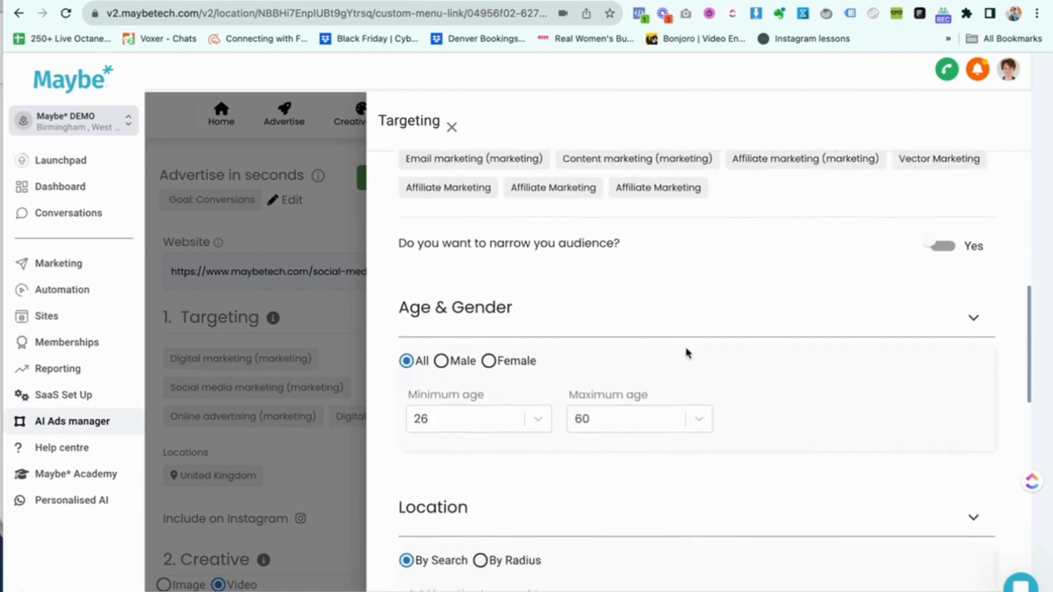
pyautogui.scroll(2, 687, 352)
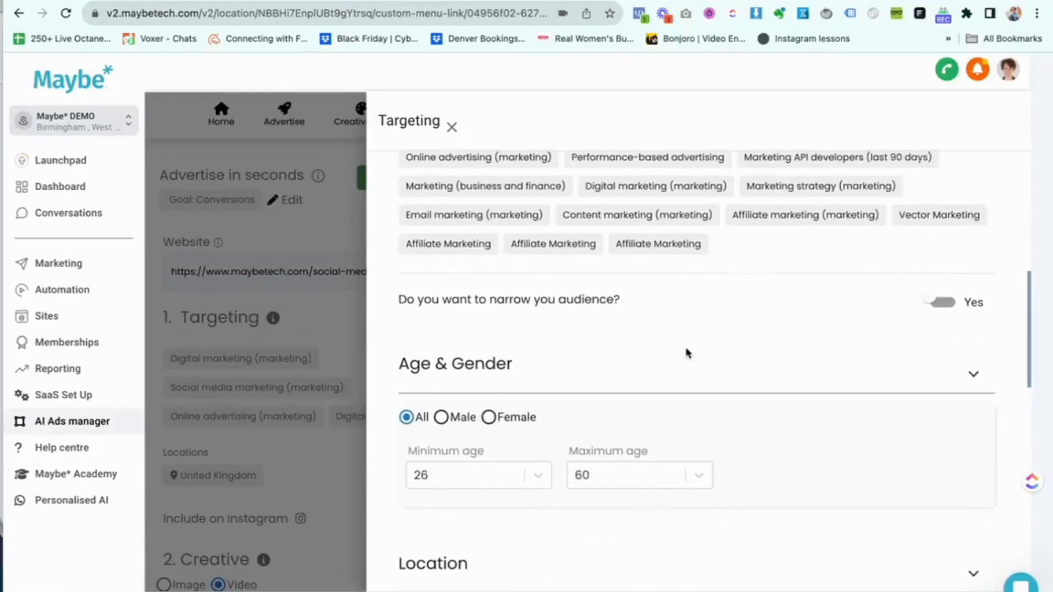
pyautogui.scroll(-2, 688, 353)
pyautogui.scroll(-1, 687, 352)
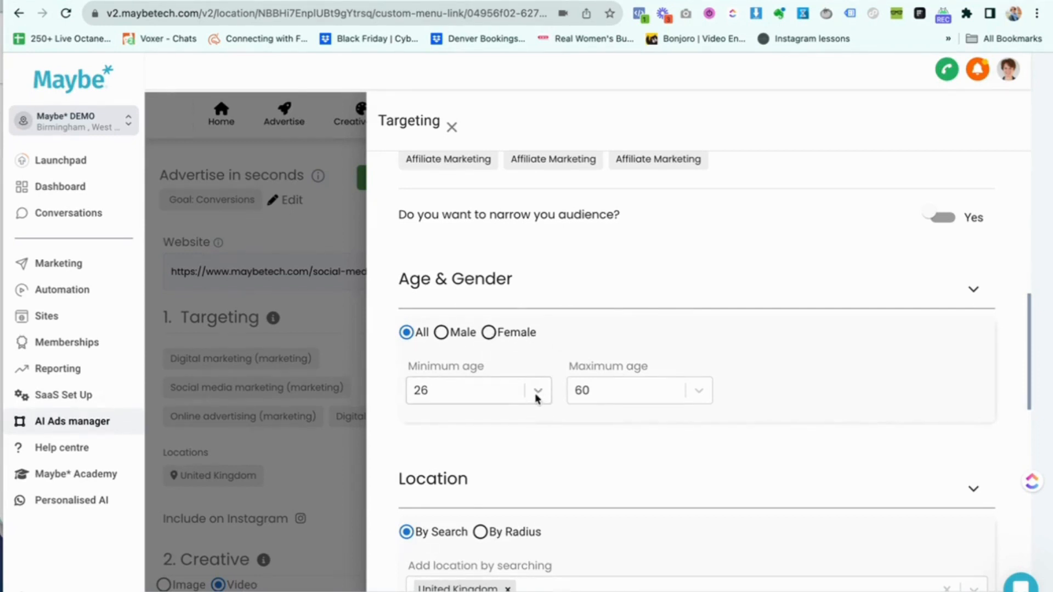
pyautogui.scroll(-5, 672, 347)
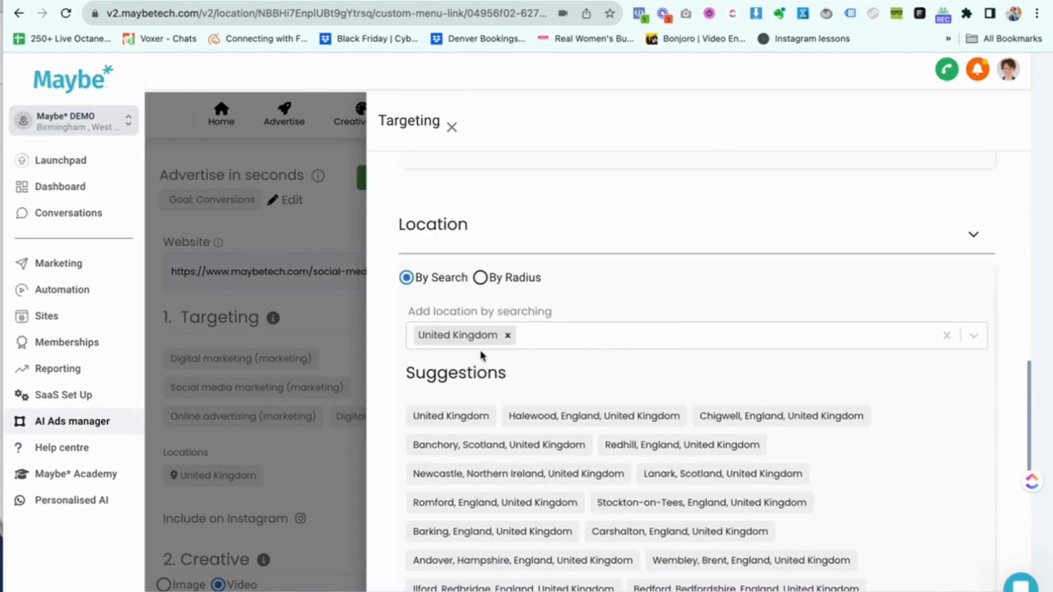
pyautogui.scroll(-1, 716, 318)
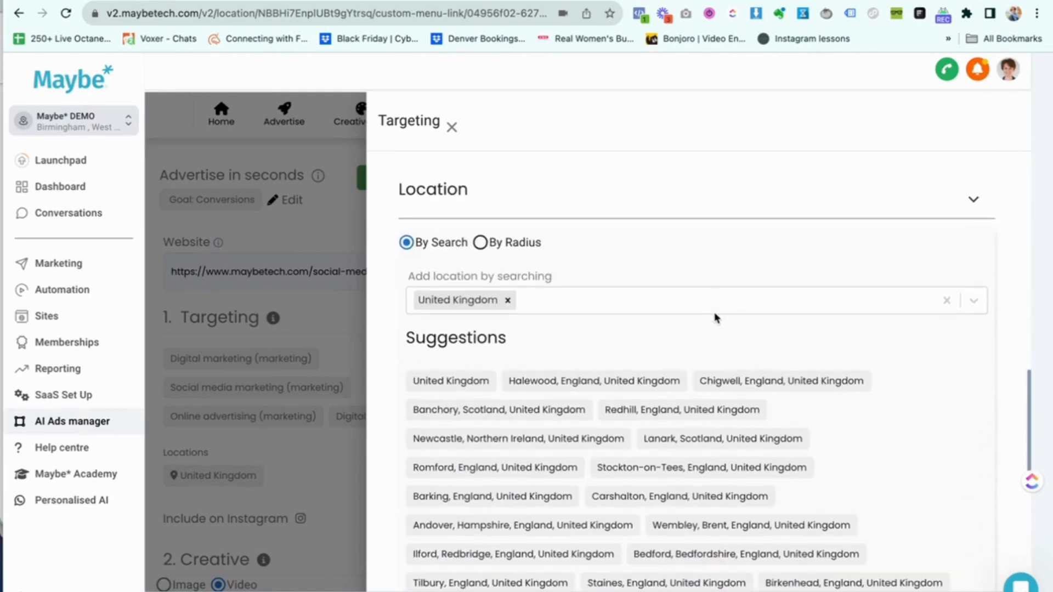
pyautogui.scroll(-1, 717, 318)
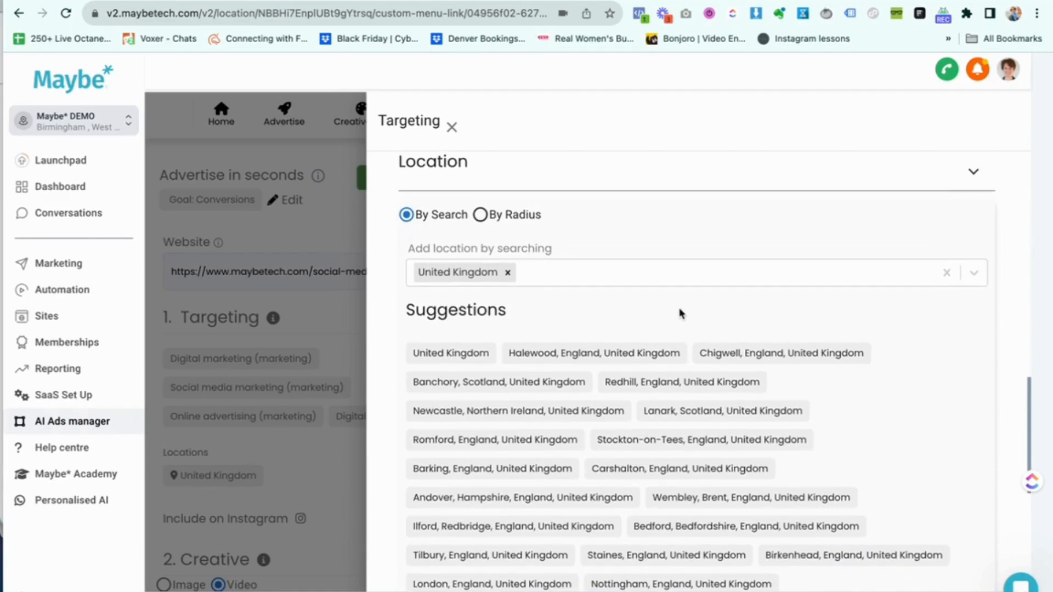
pyautogui.scroll(-2, 681, 313)
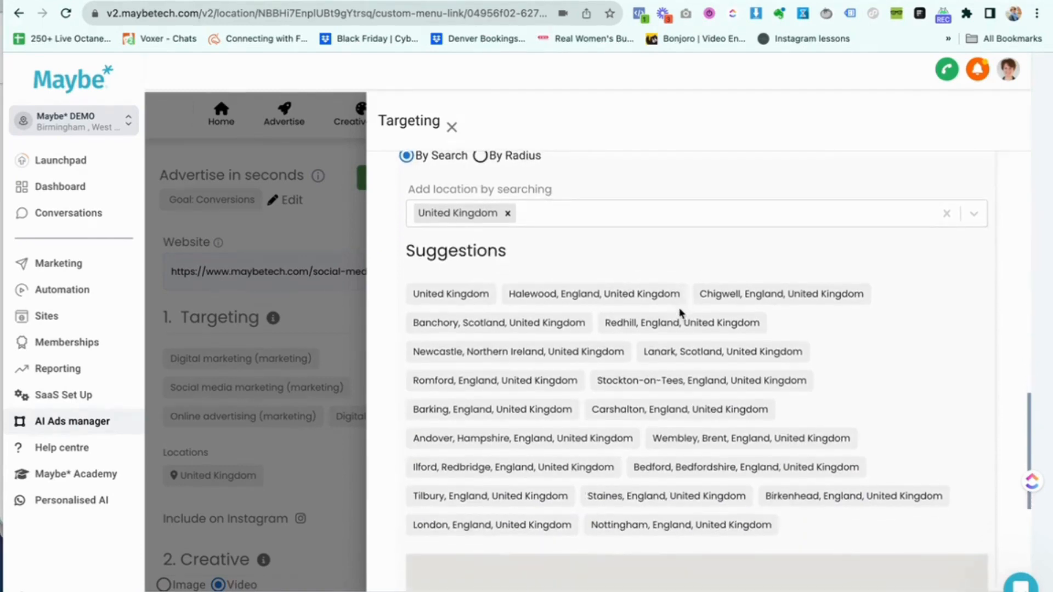
pyautogui.scroll(-10, 576, 293)
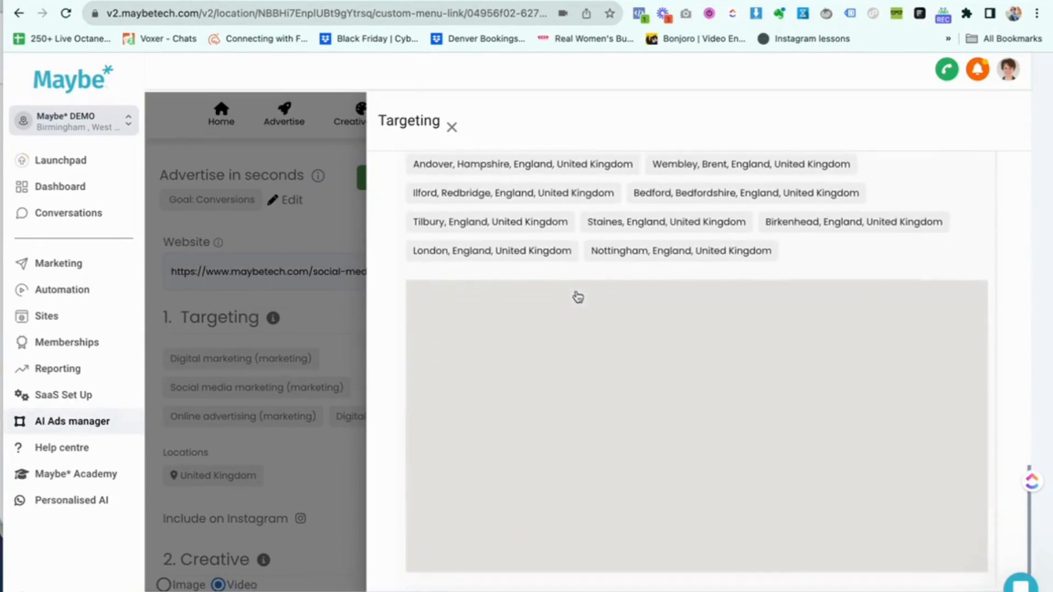
pyautogui.scroll(12, 576, 291)
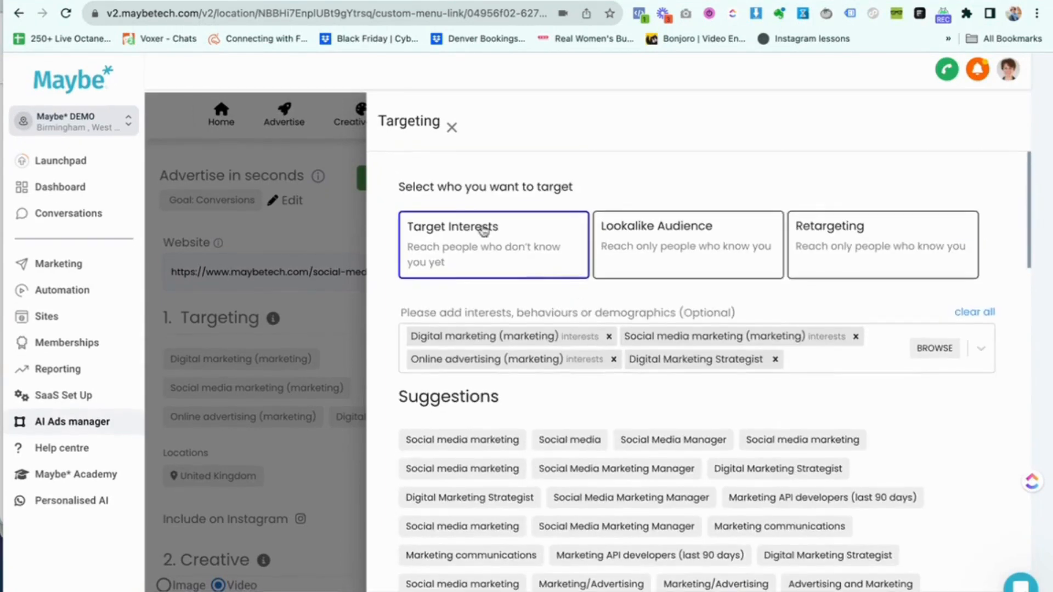
pyautogui.click(451, 130)
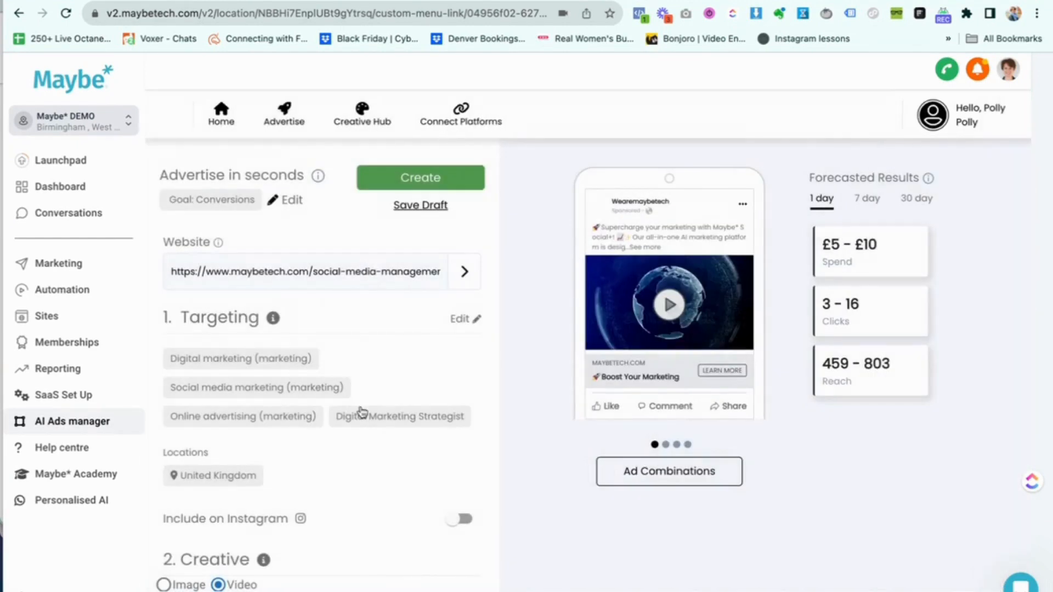
# - Turn on Include on Instagram for the ad
pyautogui.scroll(-1, 362, 411)
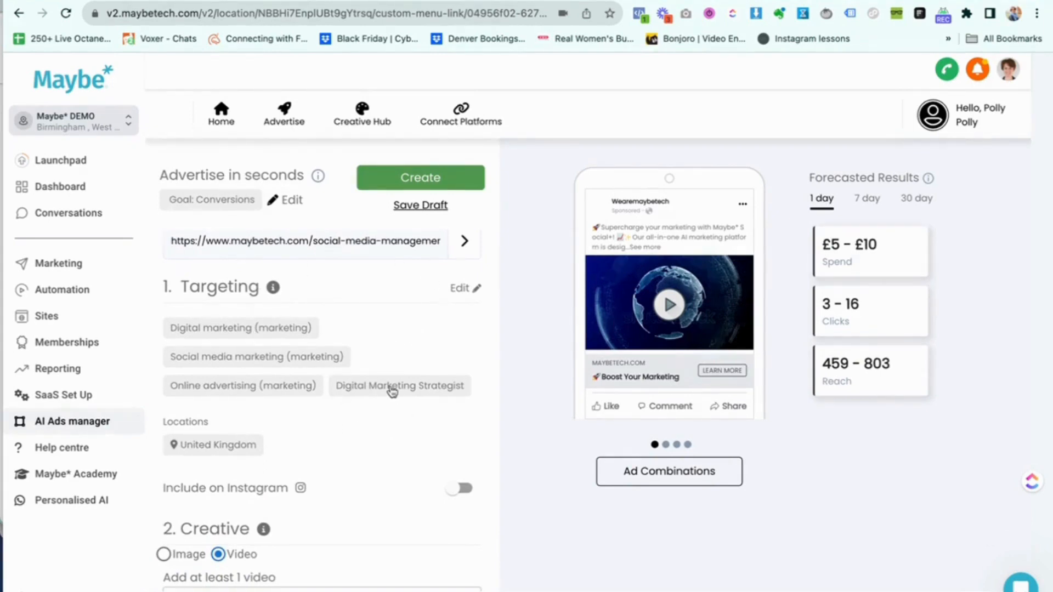
pyautogui.scroll(-3, 392, 392)
pyautogui.scroll(-2, 391, 392)
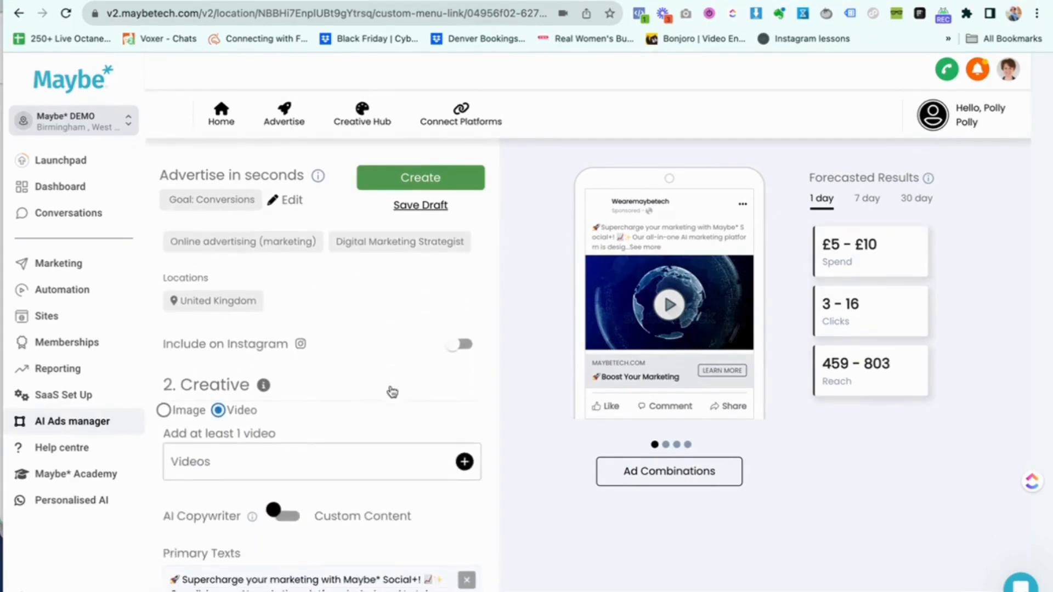
pyautogui.click(460, 346)
# - Switch the ad's creative type from video to Image and open the suggested media for adding images
pyautogui.scroll(-2, 366, 351)
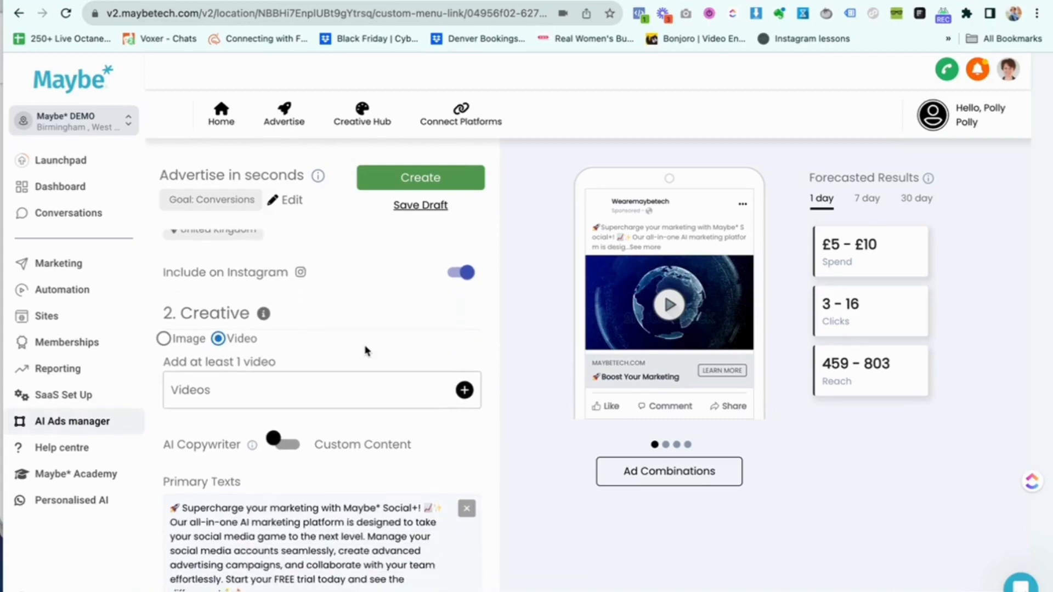
pyautogui.scroll(-3, 366, 351)
pyautogui.scroll(2, 367, 351)
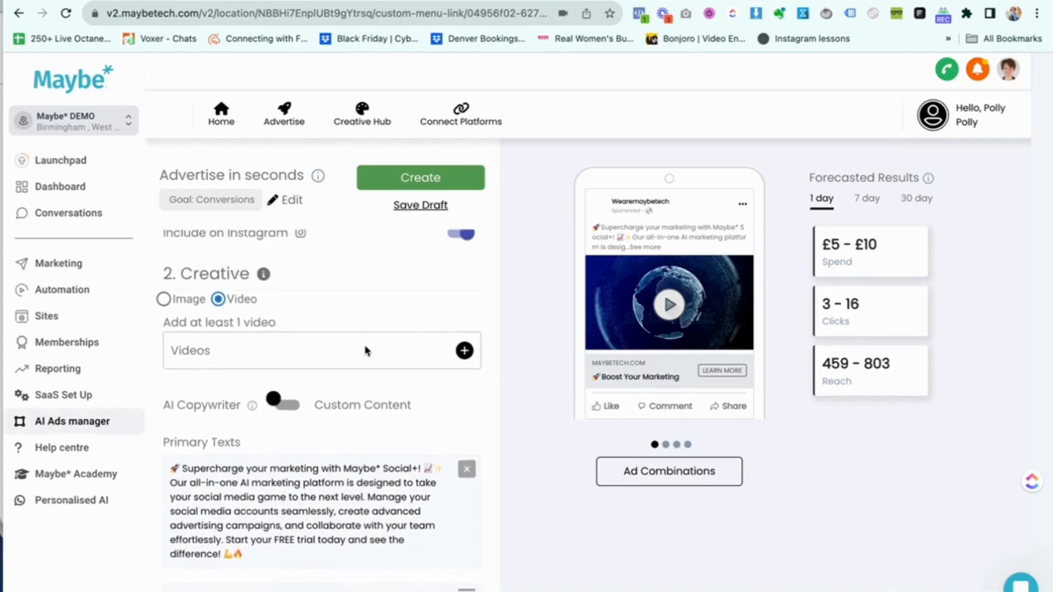
pyautogui.click(164, 310)
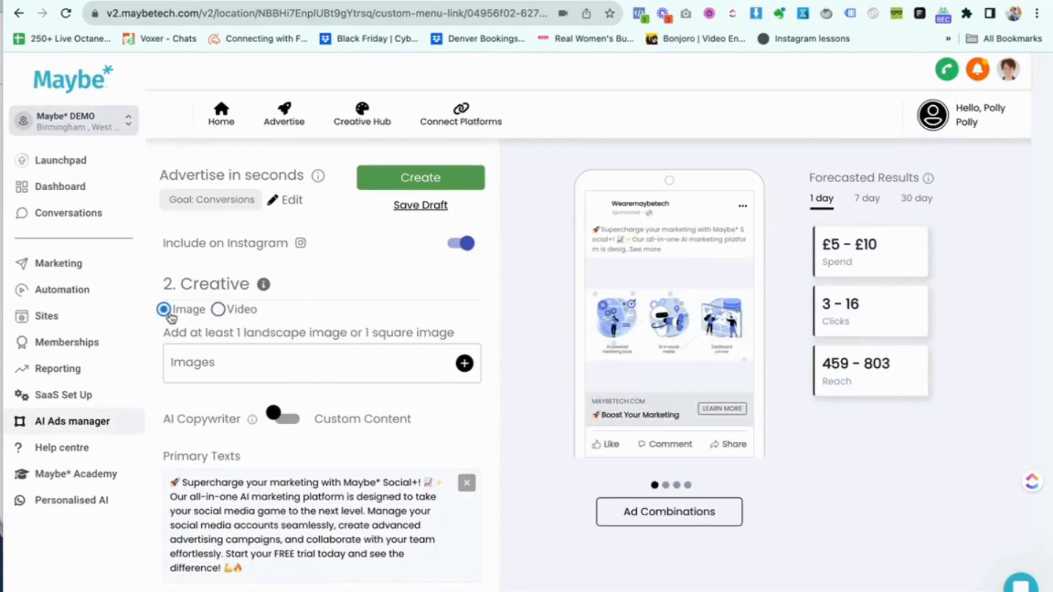
pyautogui.click(465, 364)
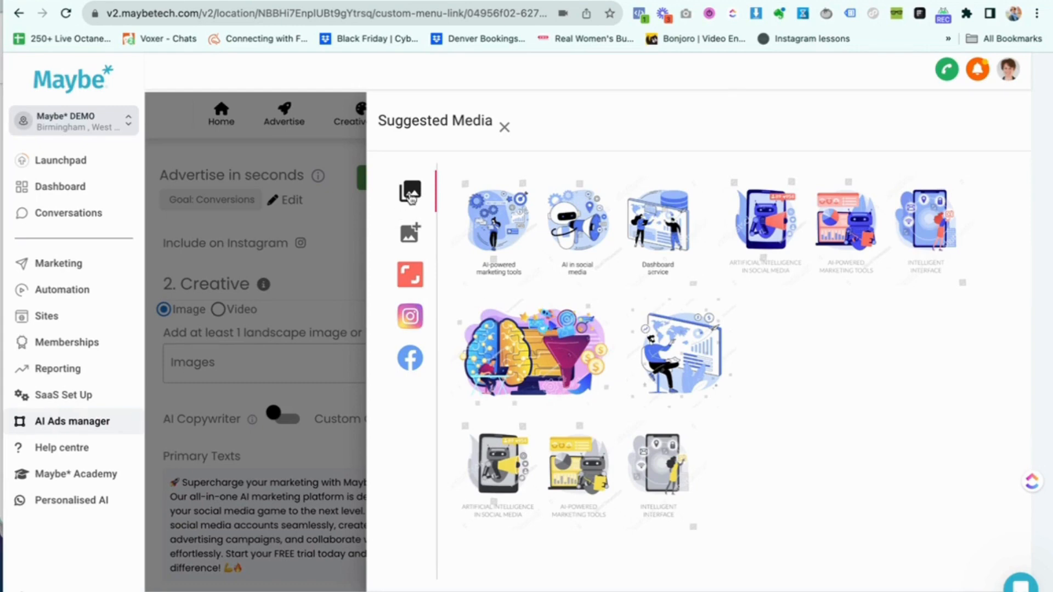
pyautogui.click(412, 199)
# - Search Shutterstock for "digital marketing" in landscape orientation and browse the images
pyautogui.click(417, 281)
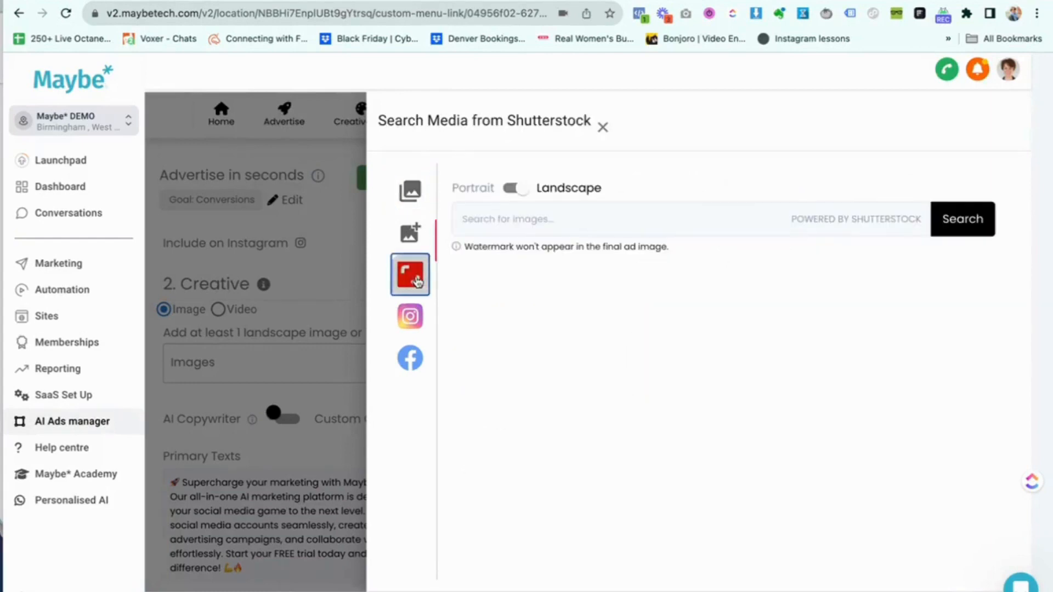
pyautogui.click(554, 219)
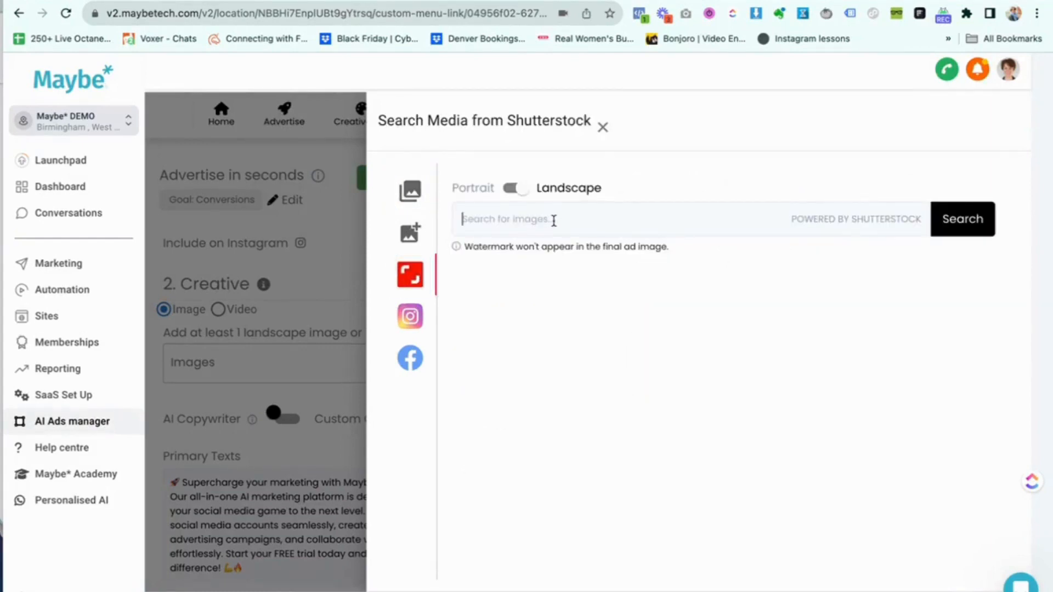
pyautogui.write('digital mar')
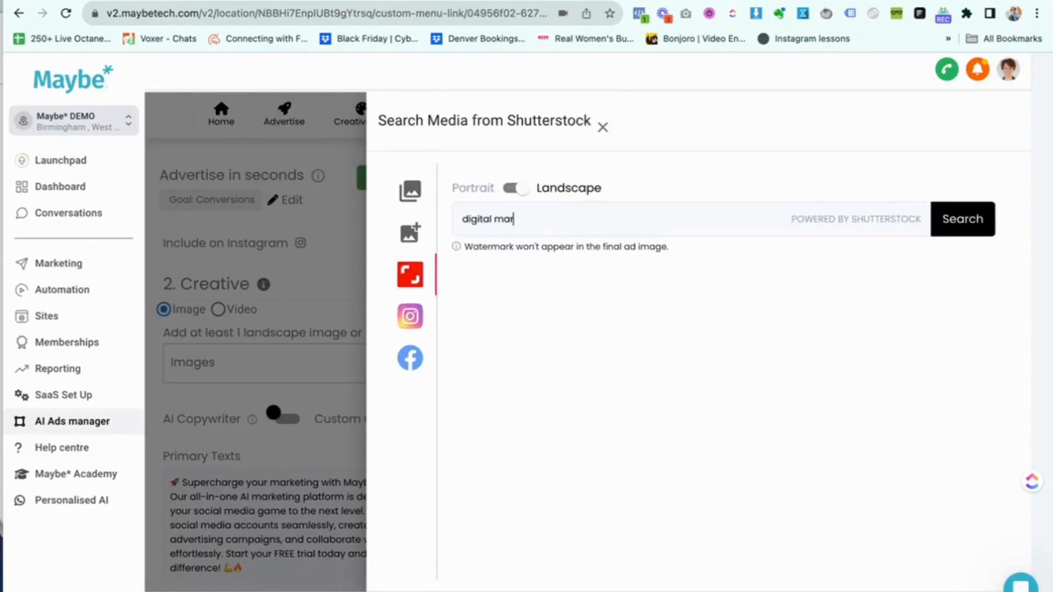
pyautogui.write('keting')
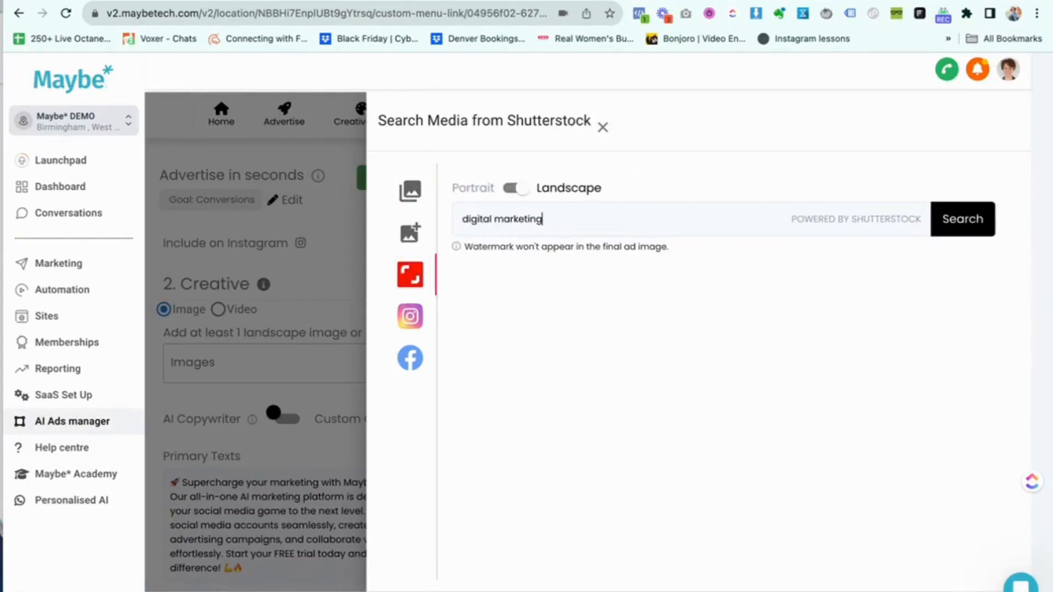
pyautogui.click(962, 225)
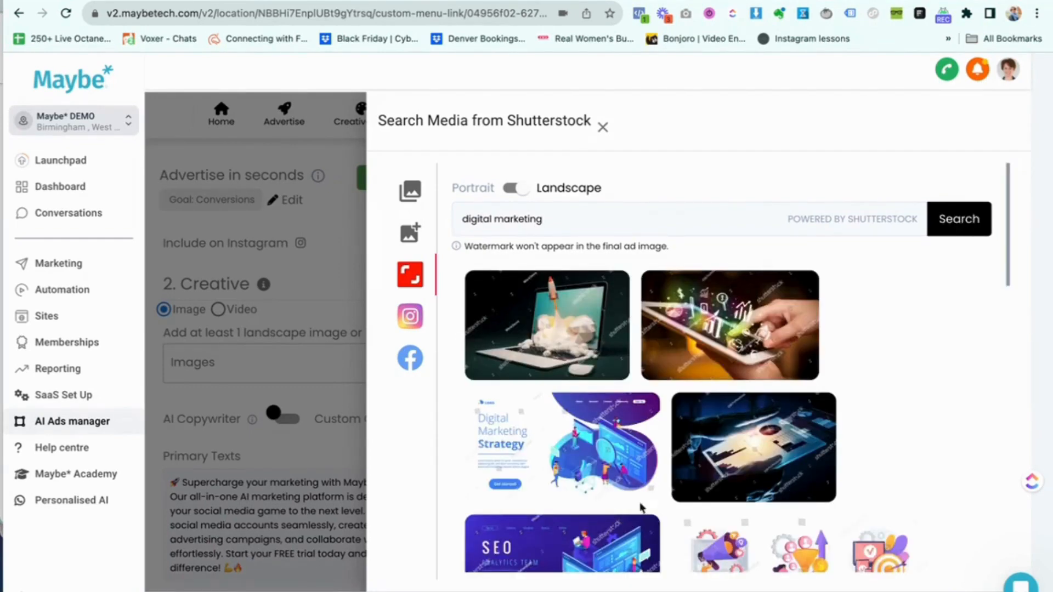
pyautogui.scroll(-3, 705, 467)
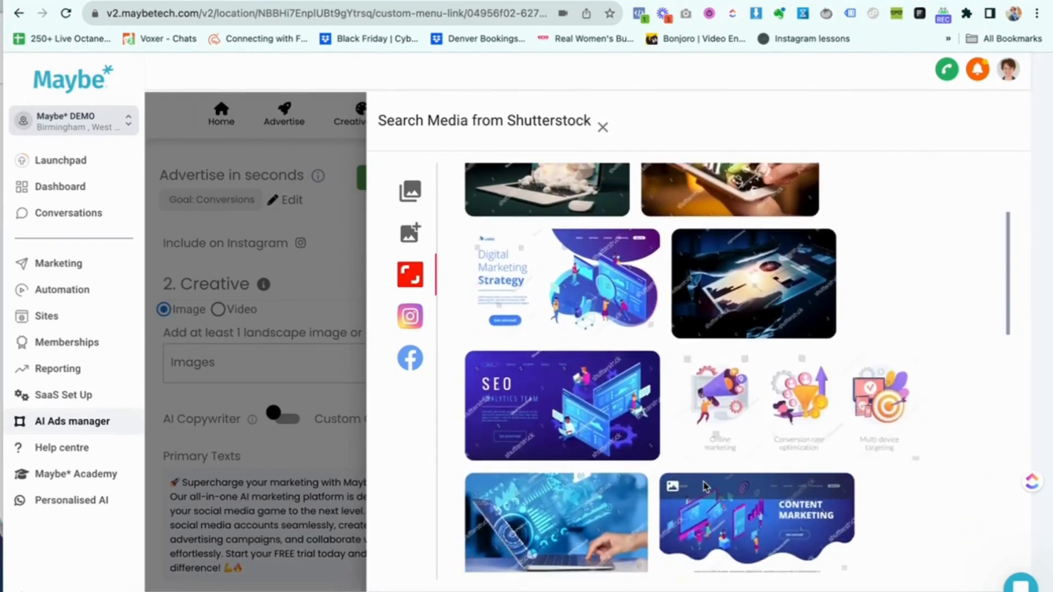
pyautogui.scroll(-8, 705, 487)
pyautogui.scroll(-7, 705, 488)
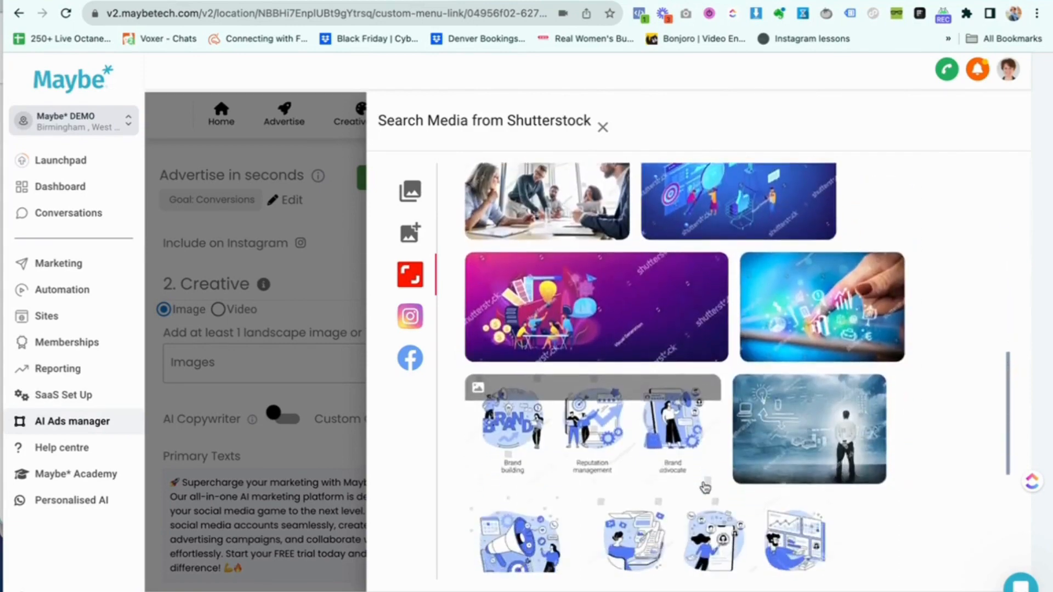
pyautogui.scroll(4, 706, 488)
pyautogui.scroll(10, 706, 488)
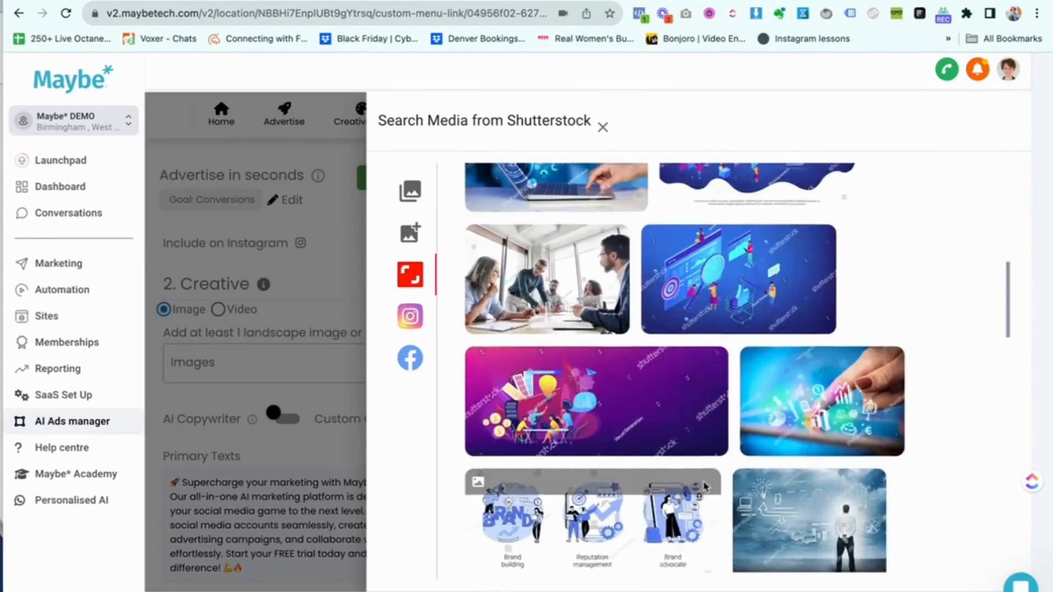
pyautogui.scroll(2, 705, 487)
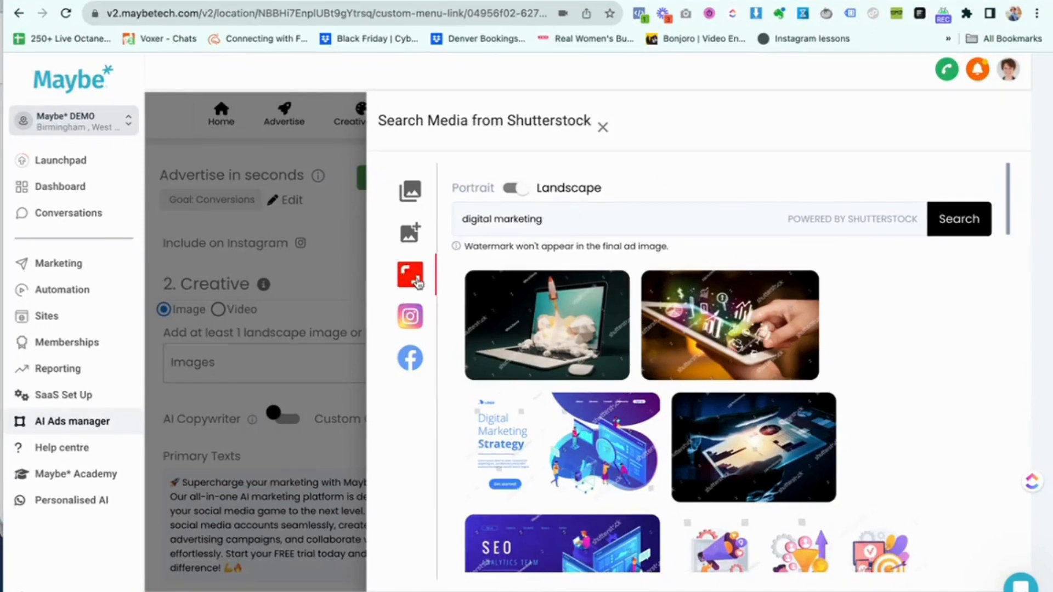
# - Check which media are available from the connected Instagram and Facebook accounts
pyautogui.click(410, 318)
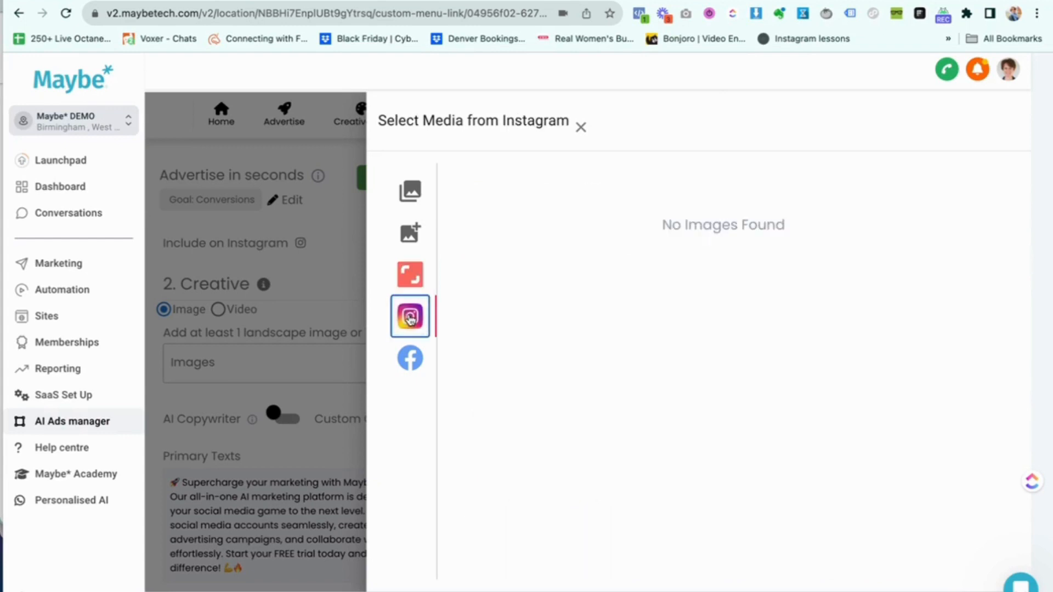
pyautogui.click(418, 358)
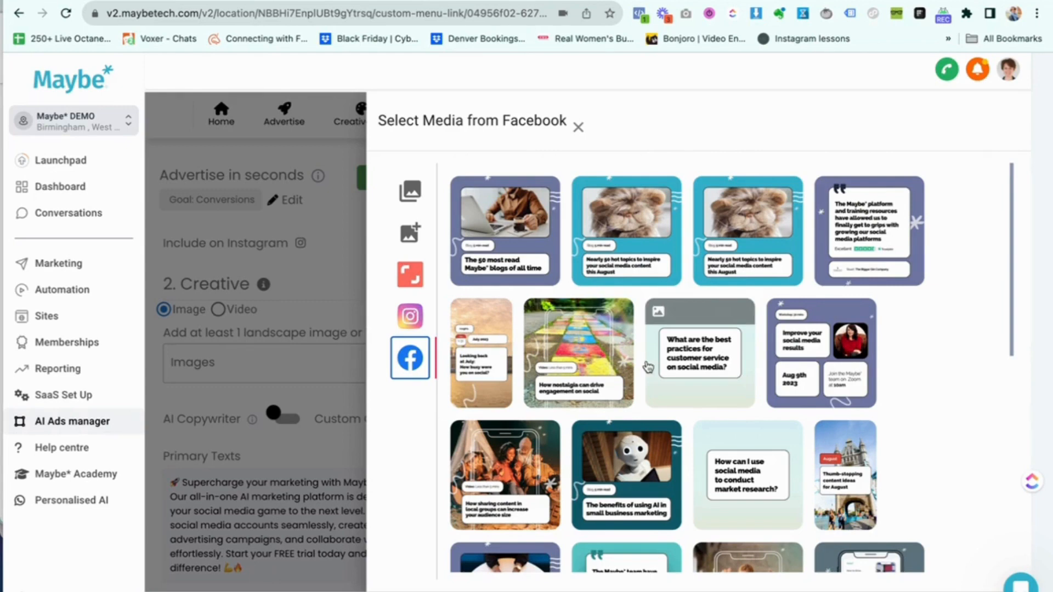
# - Open the uploaded media for the ad and check the option to upload an image from the computer
pyautogui.click(412, 239)
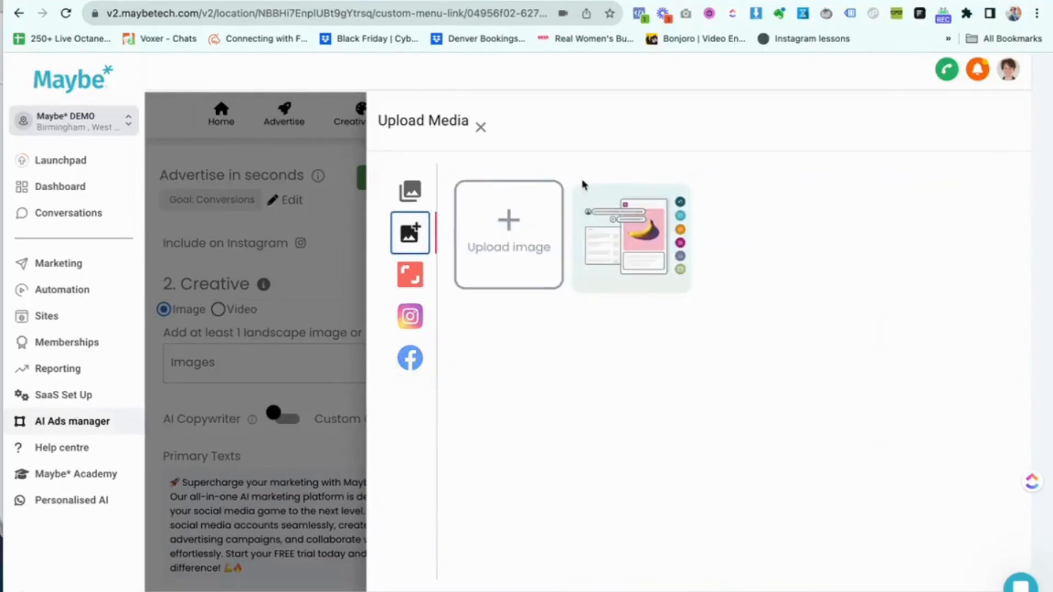
pyautogui.click(512, 225)
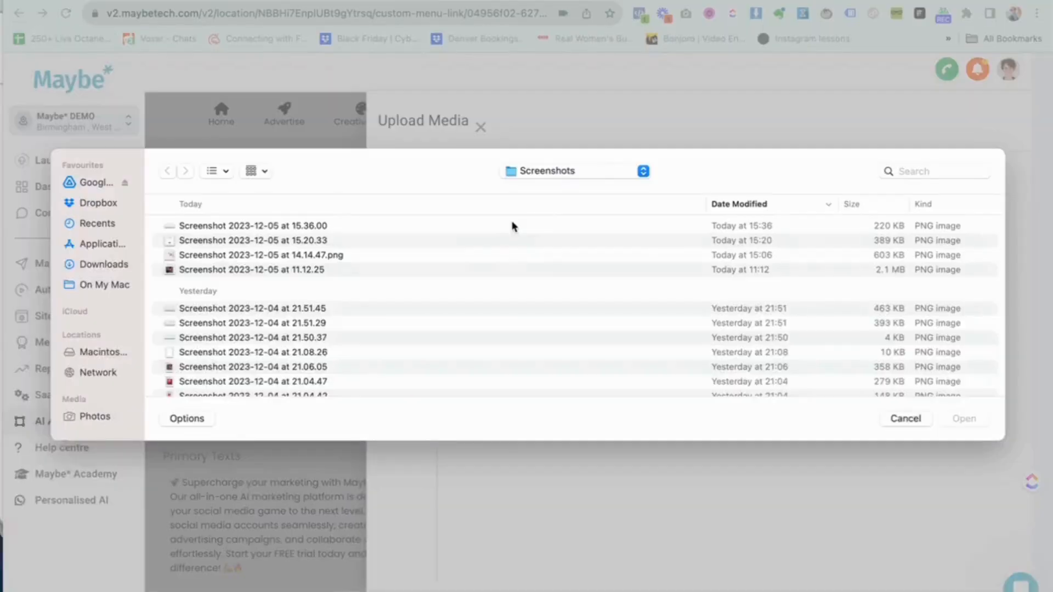
pyautogui.click(906, 419)
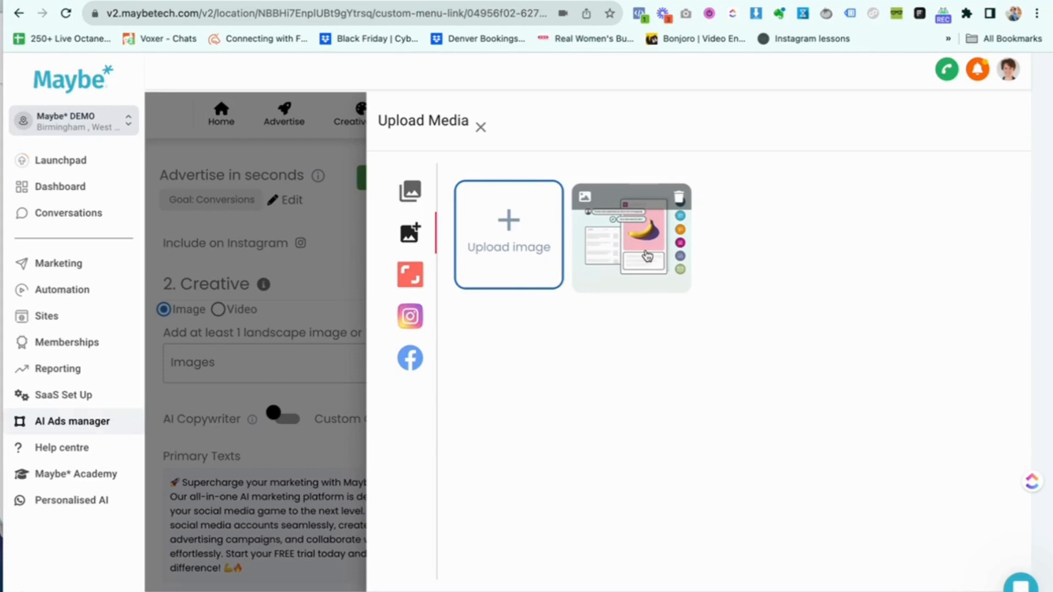
pyautogui.click(647, 255)
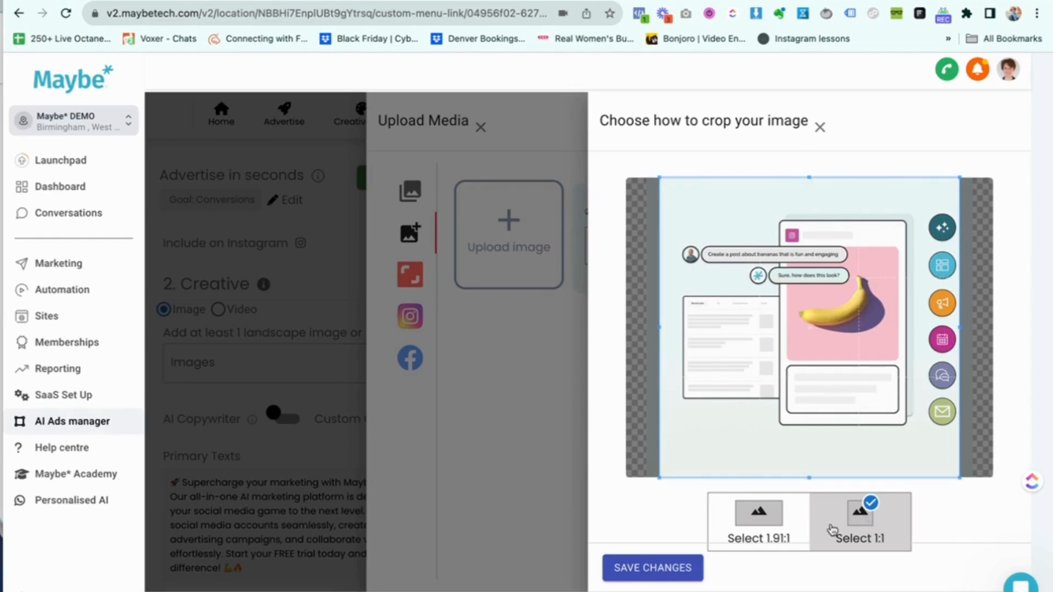
pyautogui.click(868, 516)
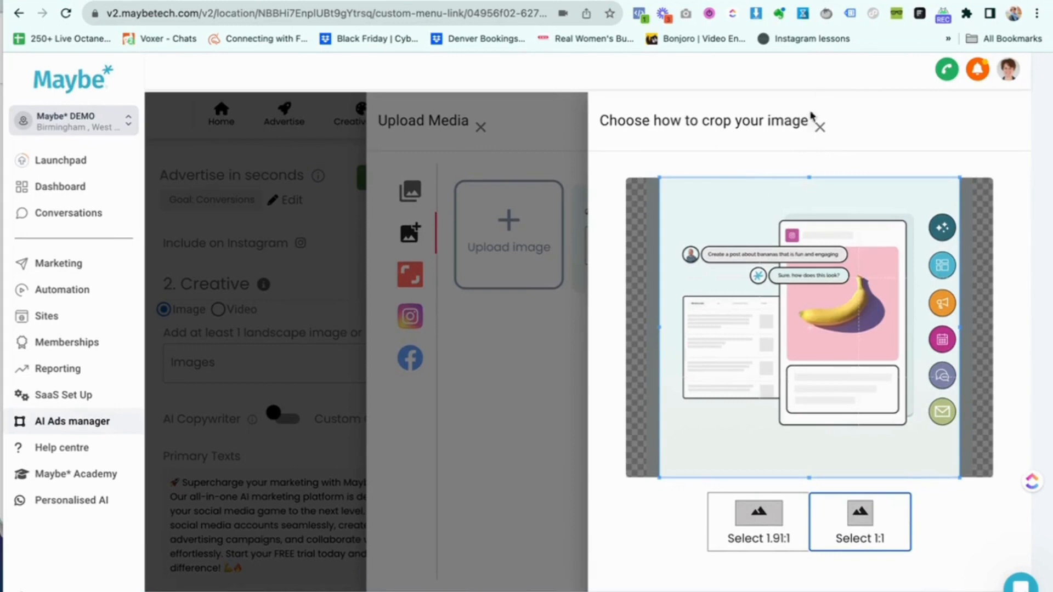
pyautogui.click(821, 126)
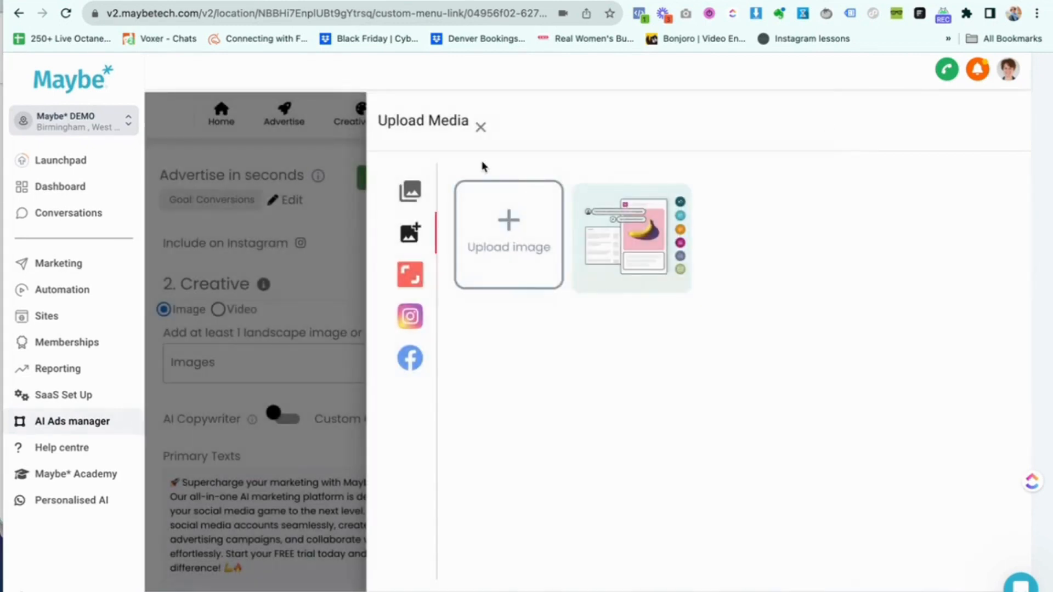
# - Add the uploaded banana post graphic to the ad with a 1:1 crop and close the media selection
pyautogui.click(650, 272)
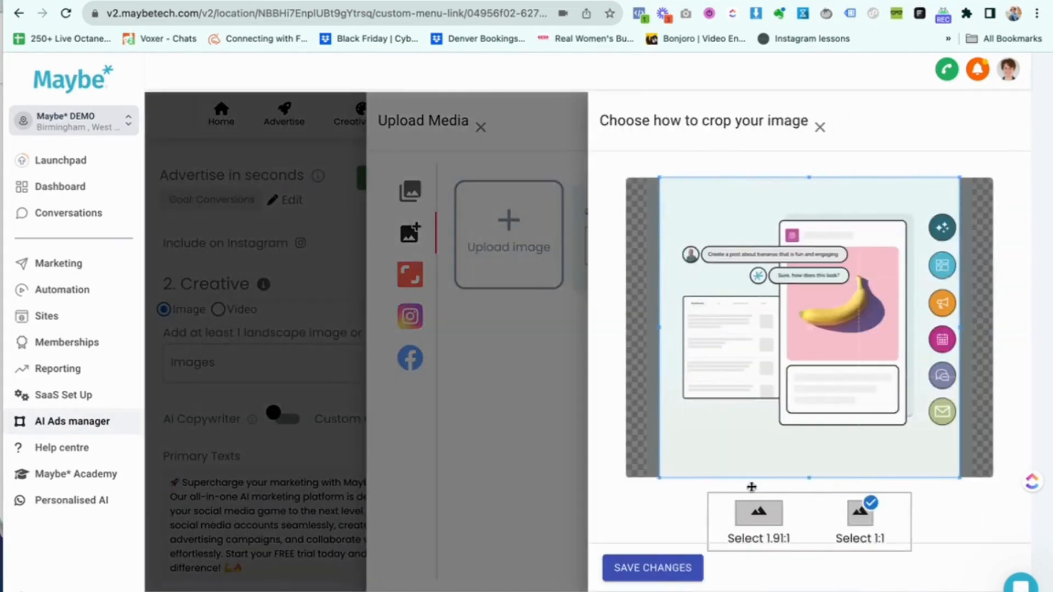
pyautogui.click(653, 567)
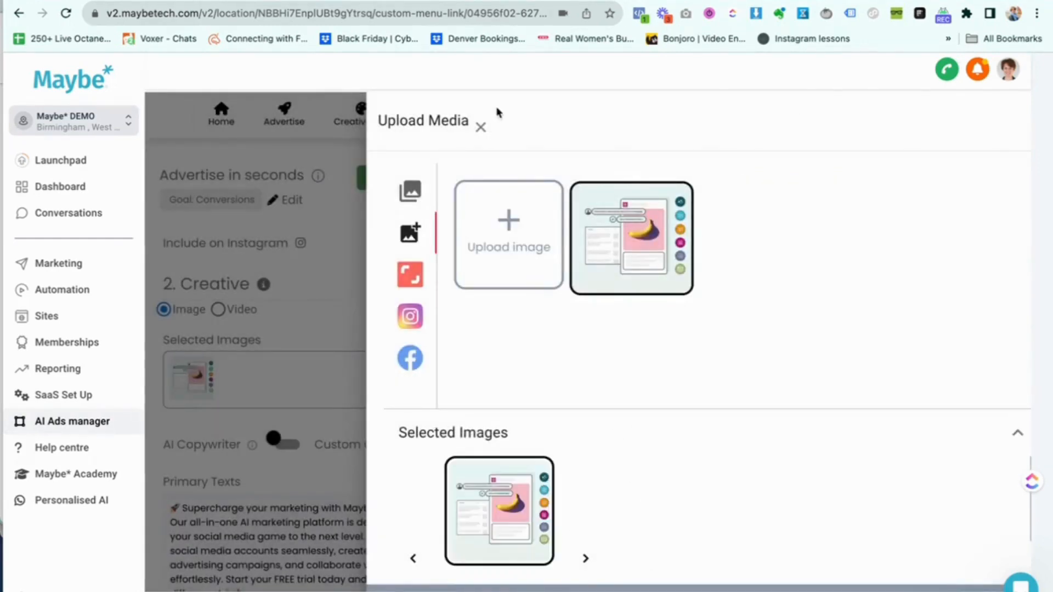
pyautogui.click(480, 126)
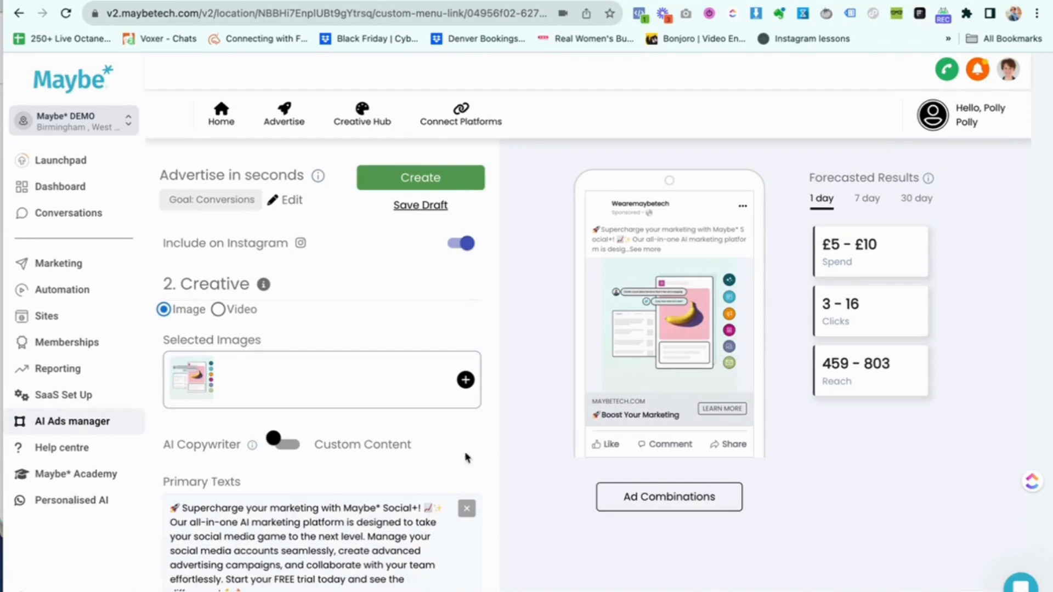
# - Review the AI-written primary texts of the ad
pyautogui.scroll(-4, 429, 467)
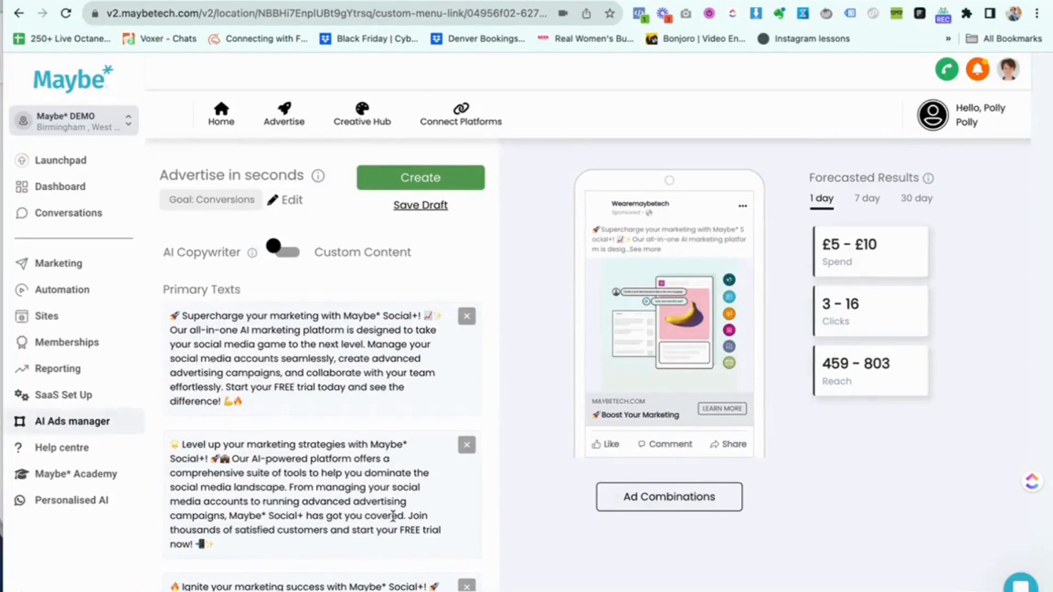
pyautogui.scroll(-3, 392, 517)
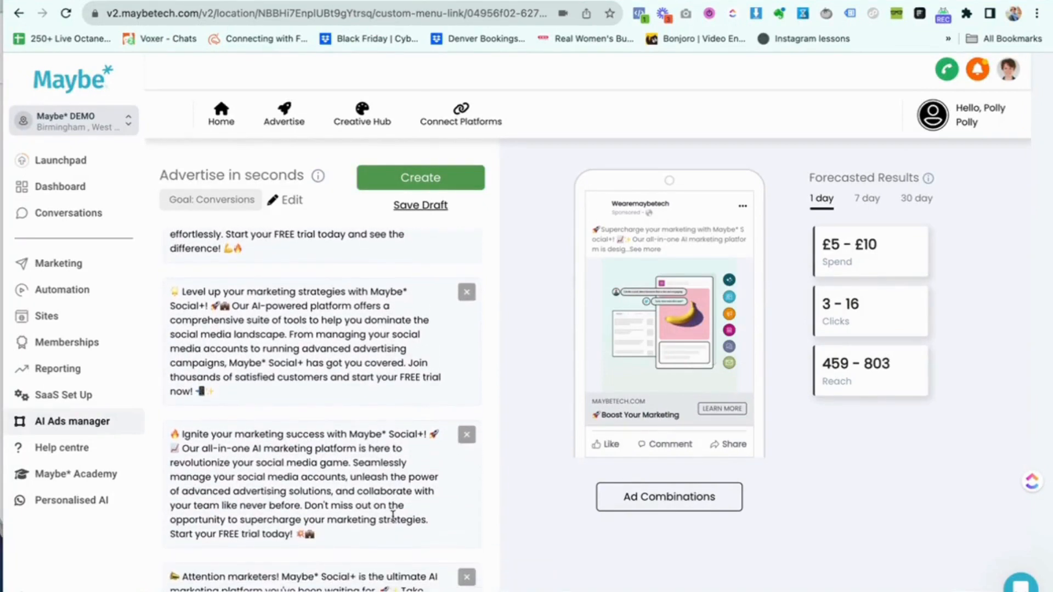
pyautogui.scroll(-2, 393, 516)
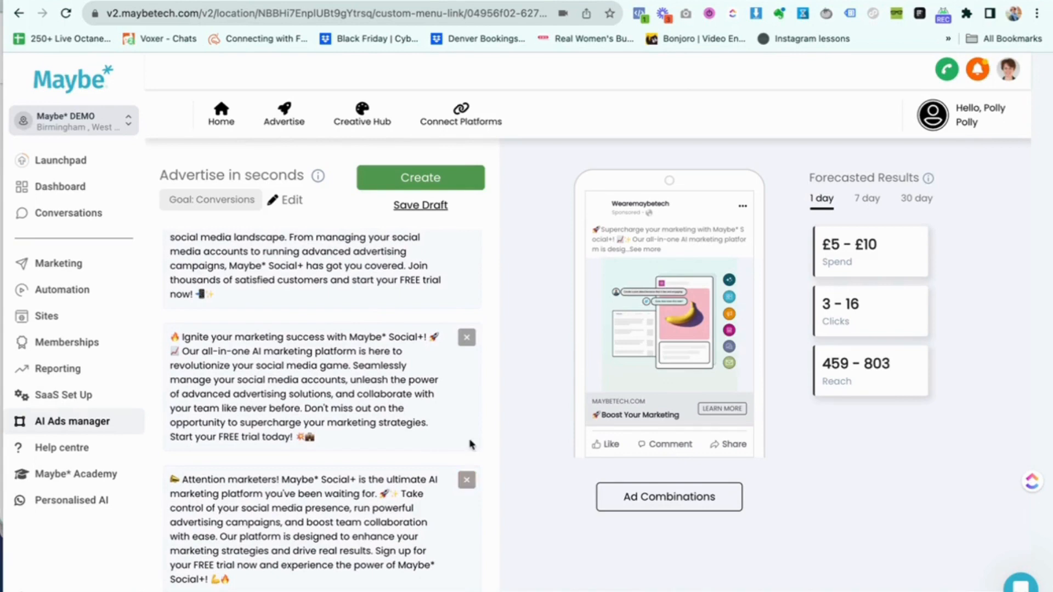
pyautogui.click(363, 433)
pyautogui.scroll(4, 357, 403)
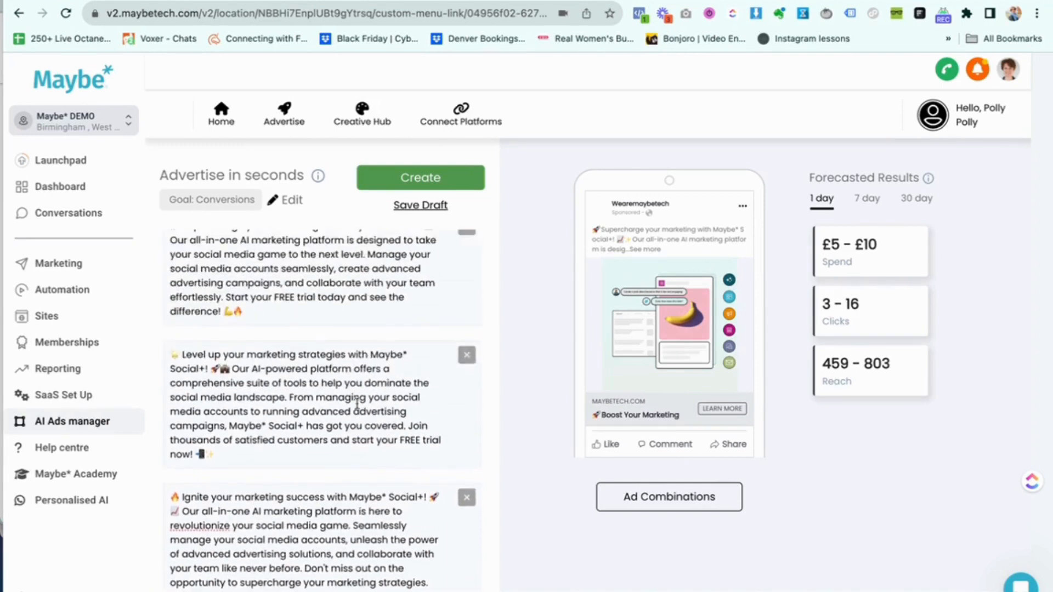
pyautogui.scroll(1, 357, 404)
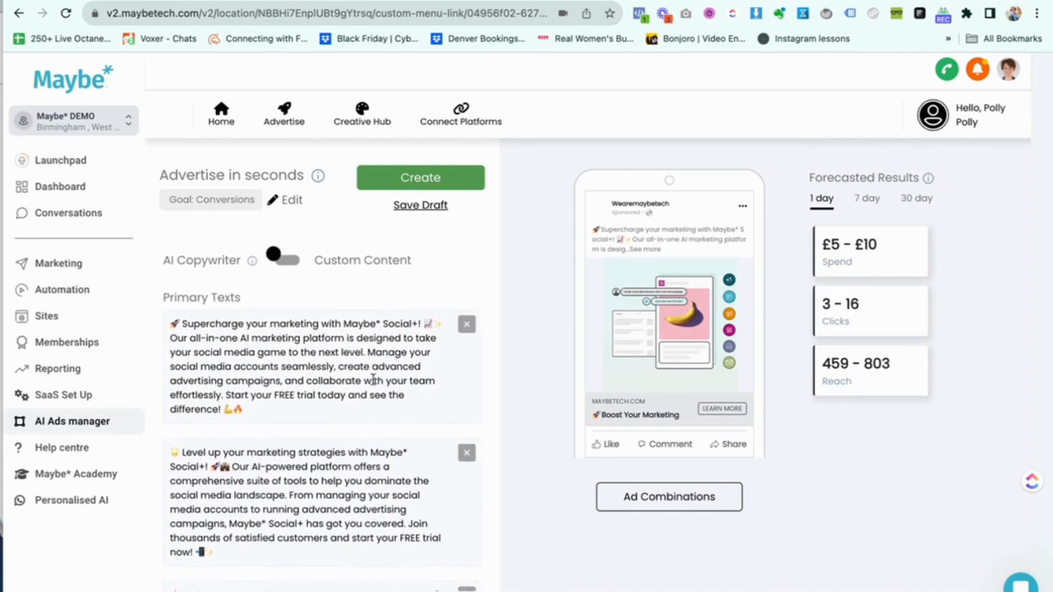
# - Remove the headlines "Supercharge Your Strategy" and "Collaborate with Ease" from the ad
pyautogui.scroll(-8, 373, 380)
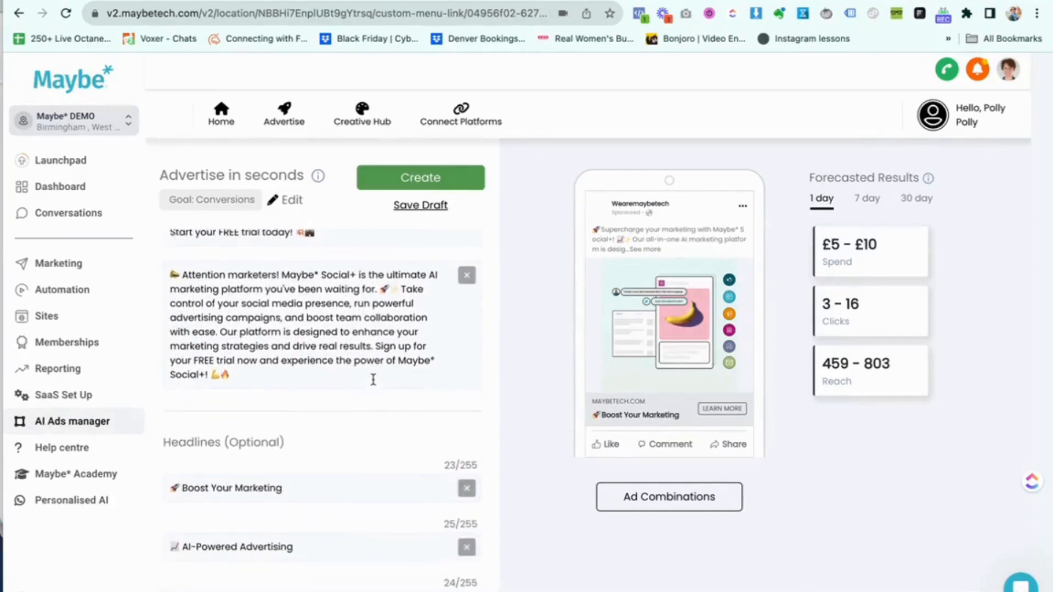
pyautogui.scroll(-3, 373, 380)
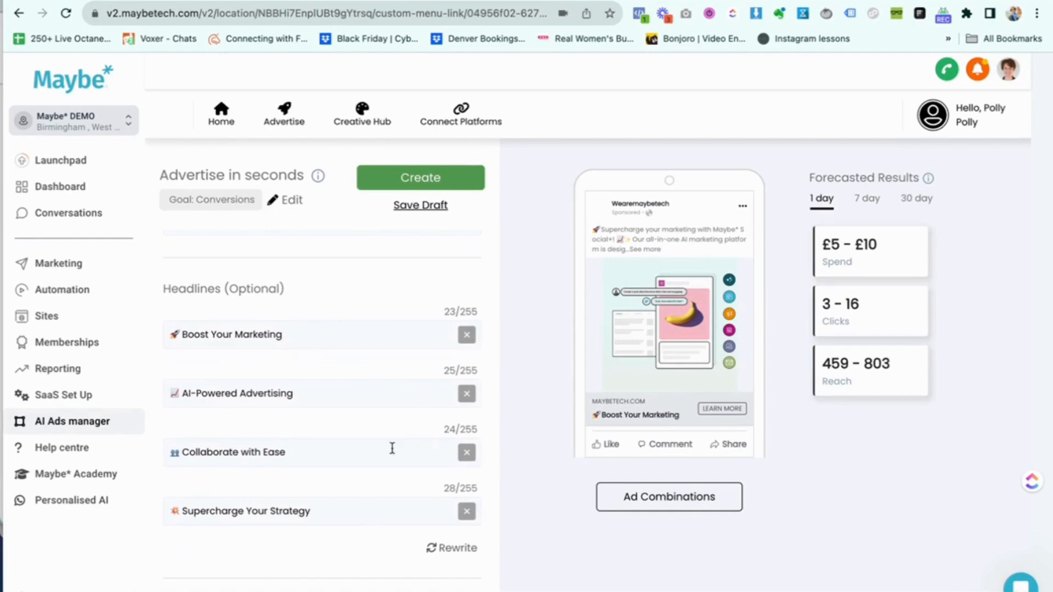
pyautogui.click(467, 513)
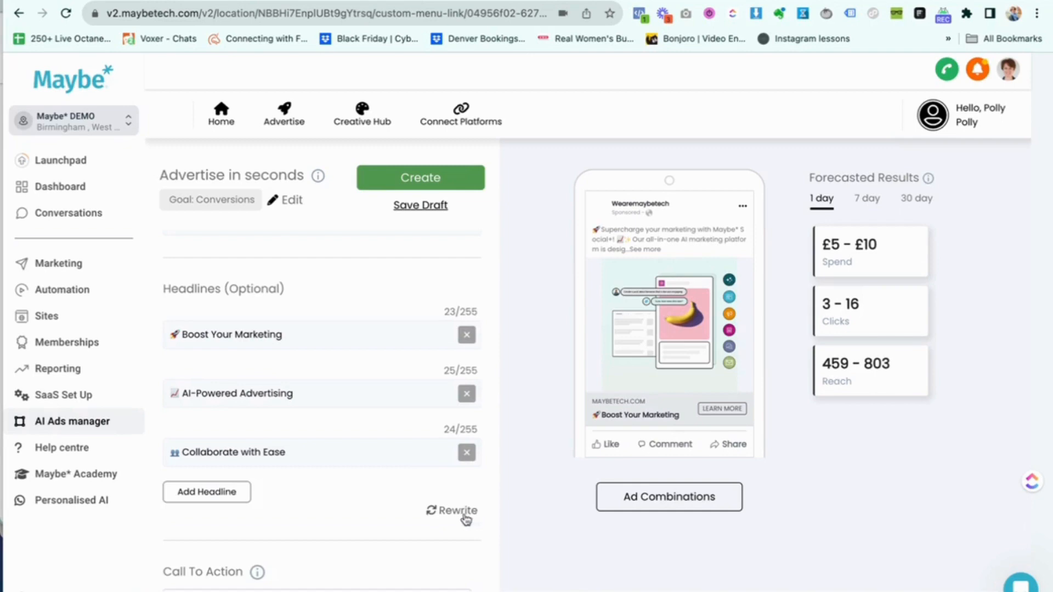
pyautogui.click(467, 453)
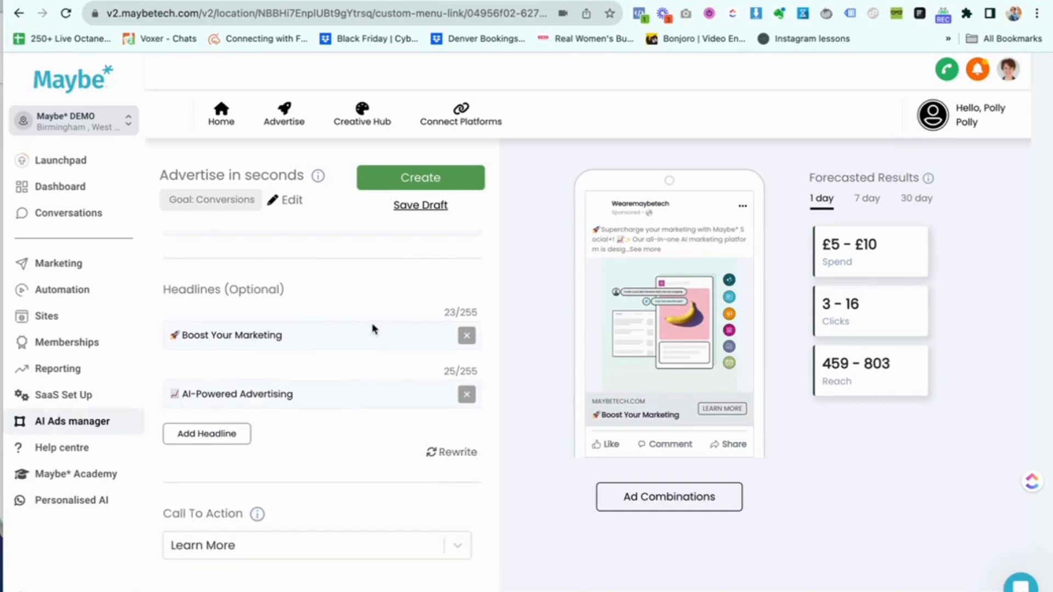
# - Look through the available call to action options and leave Learn More selected
pyautogui.scroll(6, 372, 329)
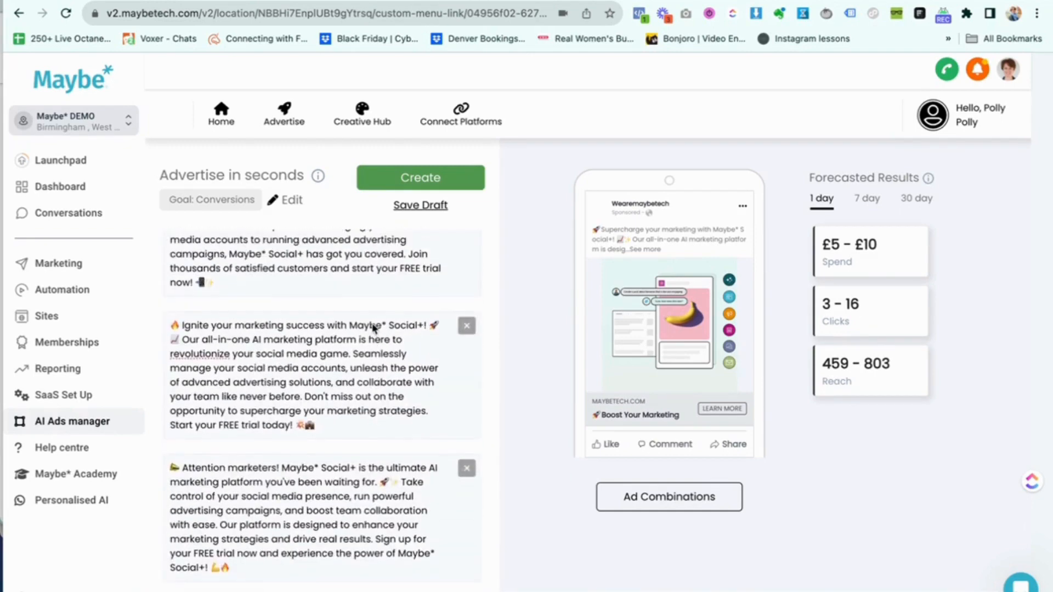
pyautogui.scroll(-5, 373, 328)
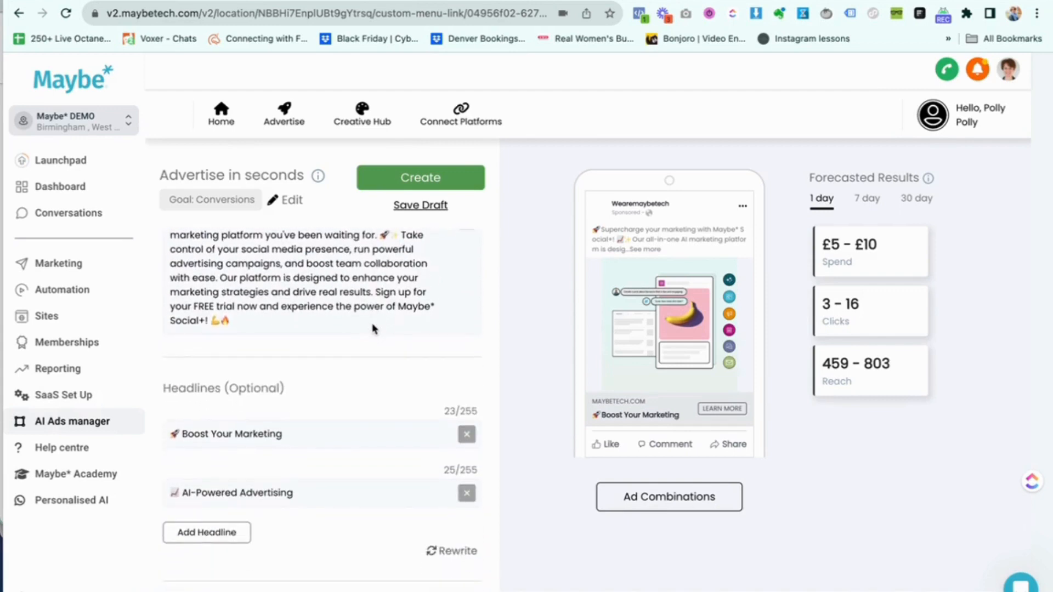
pyautogui.scroll(-3, 373, 328)
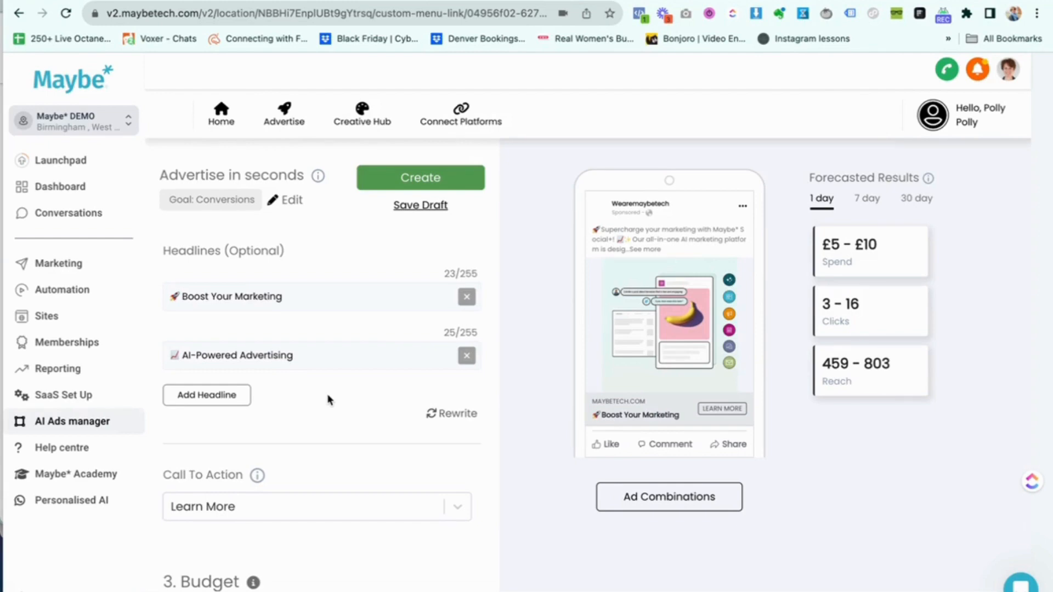
pyautogui.scroll(-3, 330, 399)
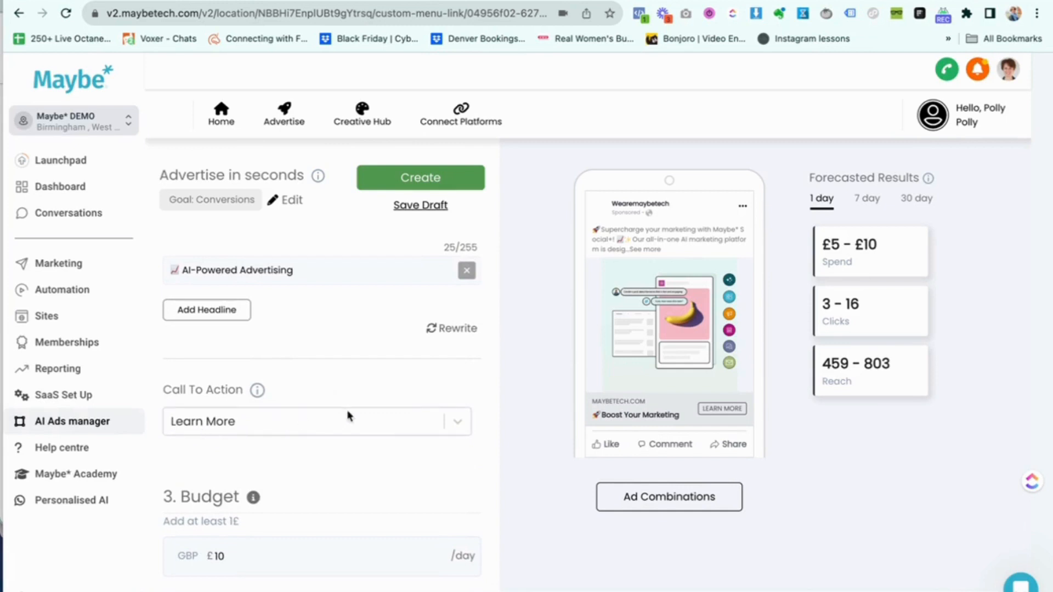
pyautogui.click(460, 425)
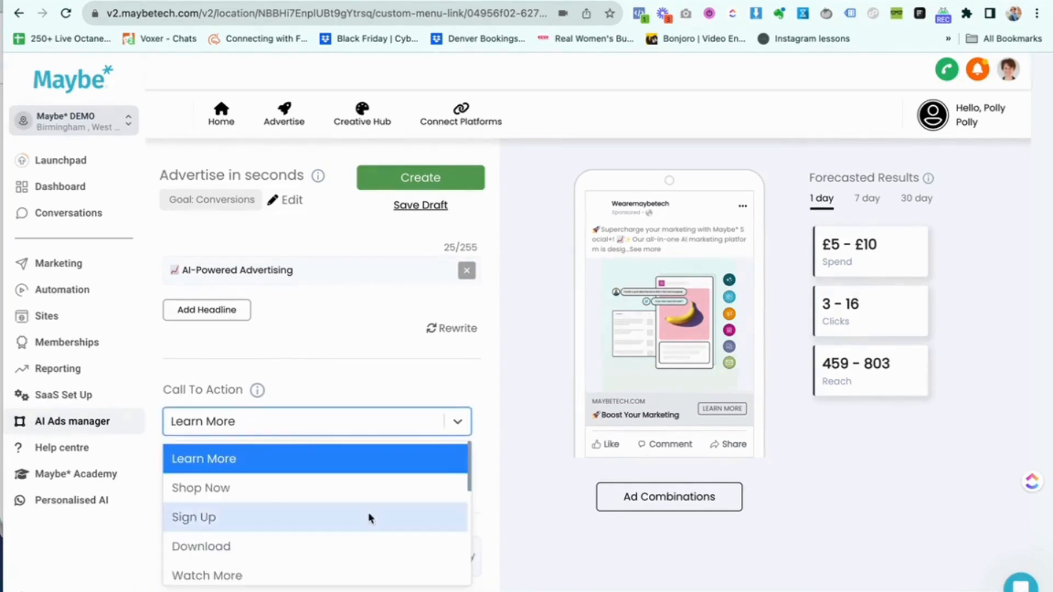
pyautogui.scroll(-3, 369, 515)
pyautogui.scroll(-5, 369, 517)
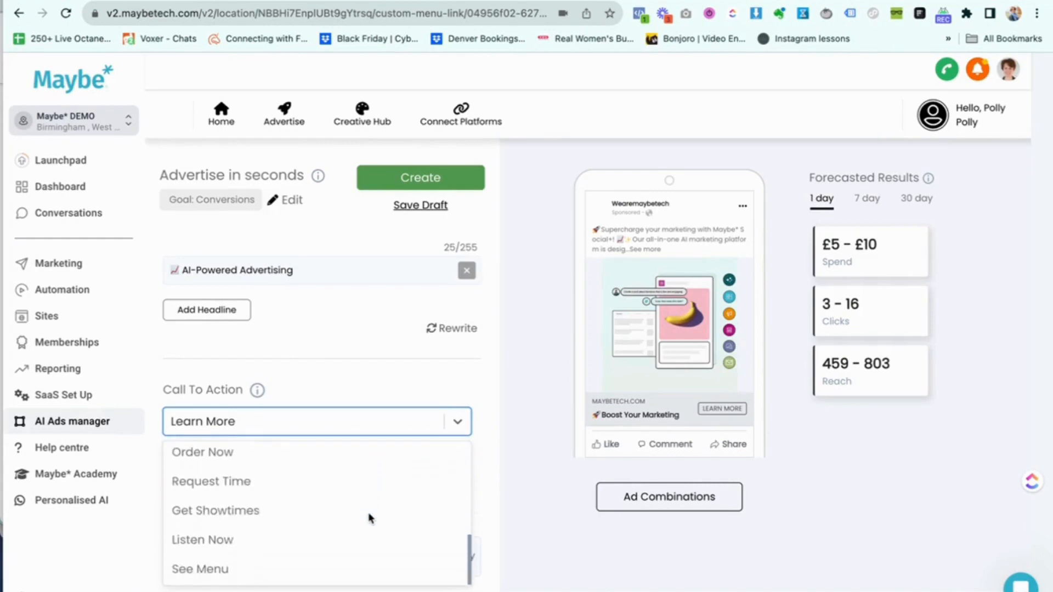
pyautogui.scroll(8, 370, 517)
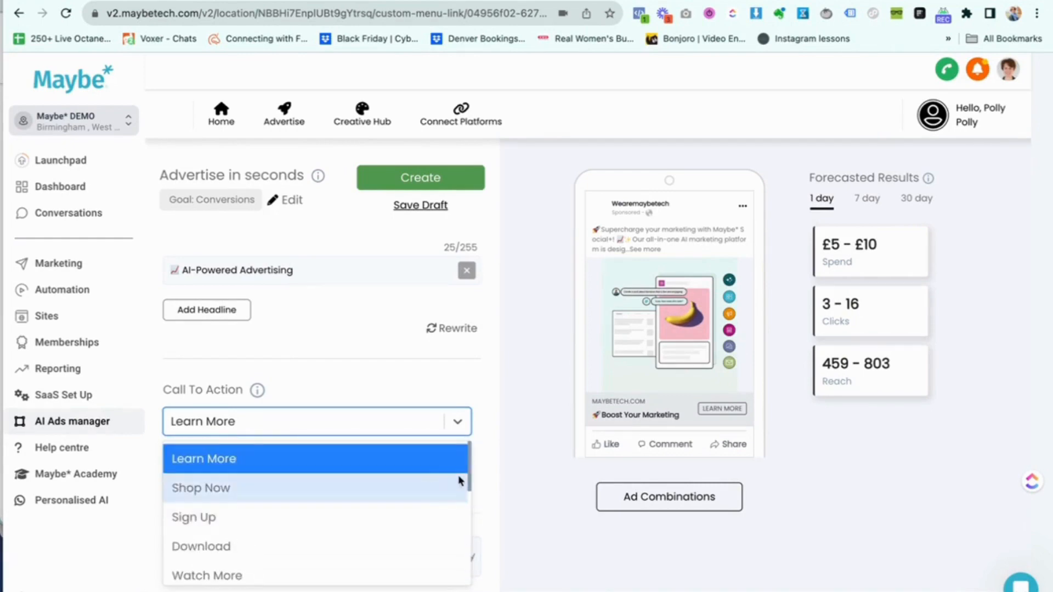
pyautogui.click(490, 463)
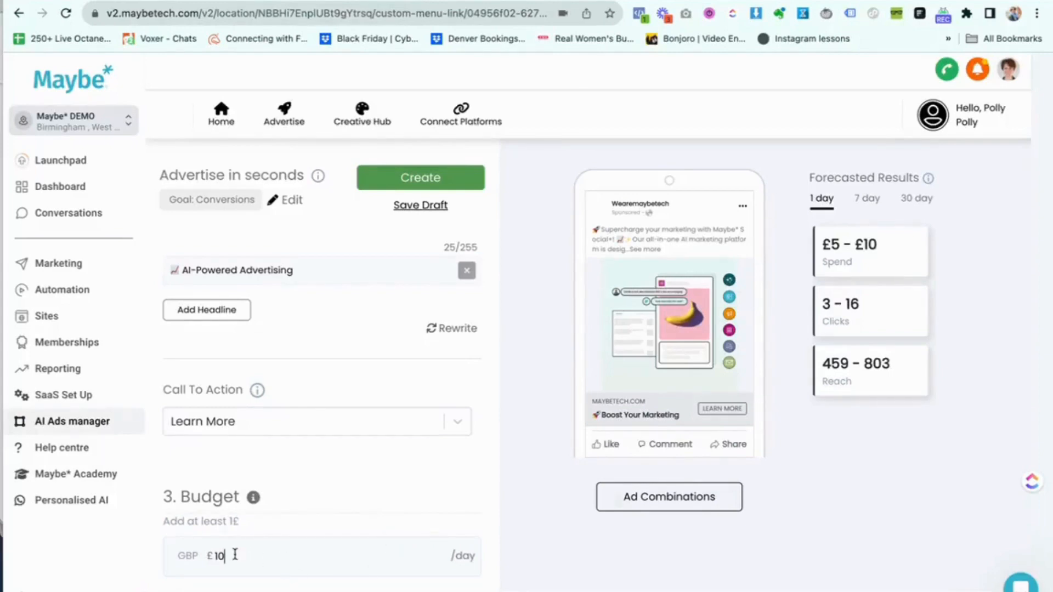
# - Set the ad's daily budget to £5
pyautogui.press('BackSpace')
pyautogui.press('BackSpace')
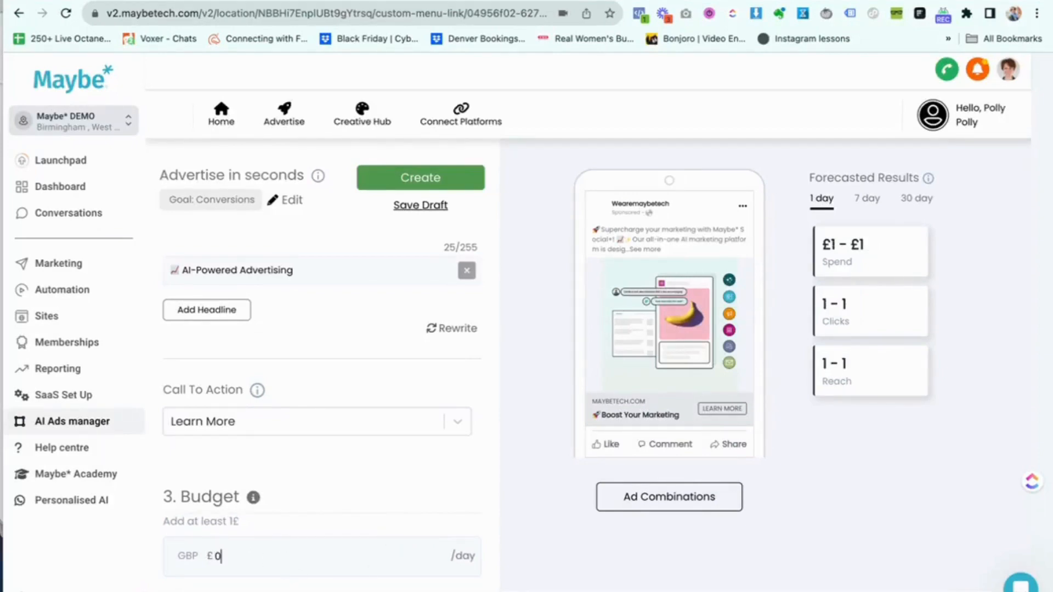
pyautogui.write('5')
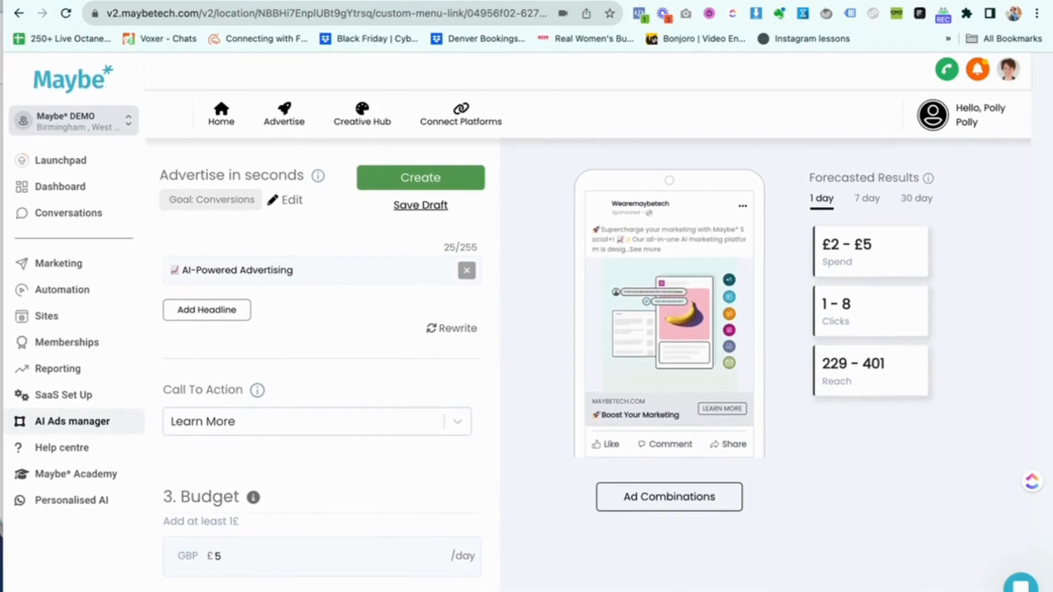
# - Review the targeting, creative and budget settings, then create the ad and confirm its creation
pyautogui.scroll(3, 393, 454)
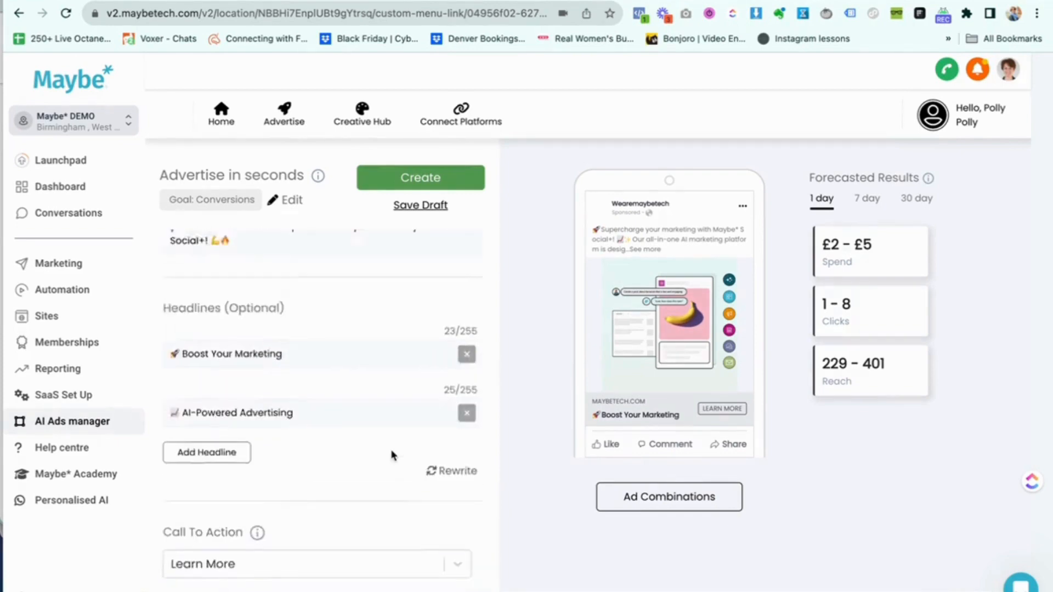
pyautogui.scroll(10, 392, 454)
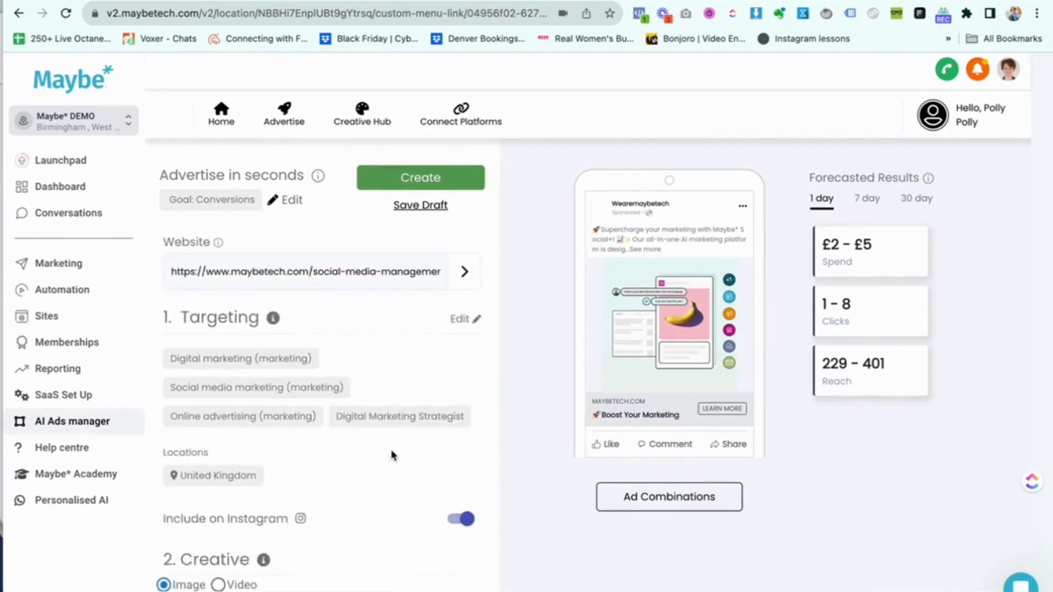
pyautogui.scroll(-10, 392, 455)
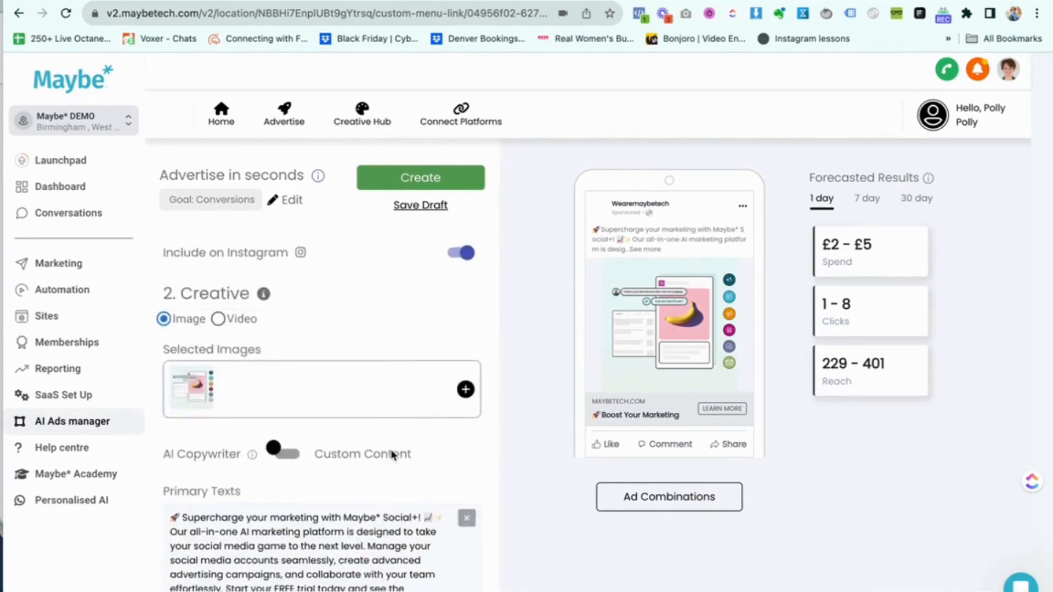
pyautogui.scroll(-5, 393, 455)
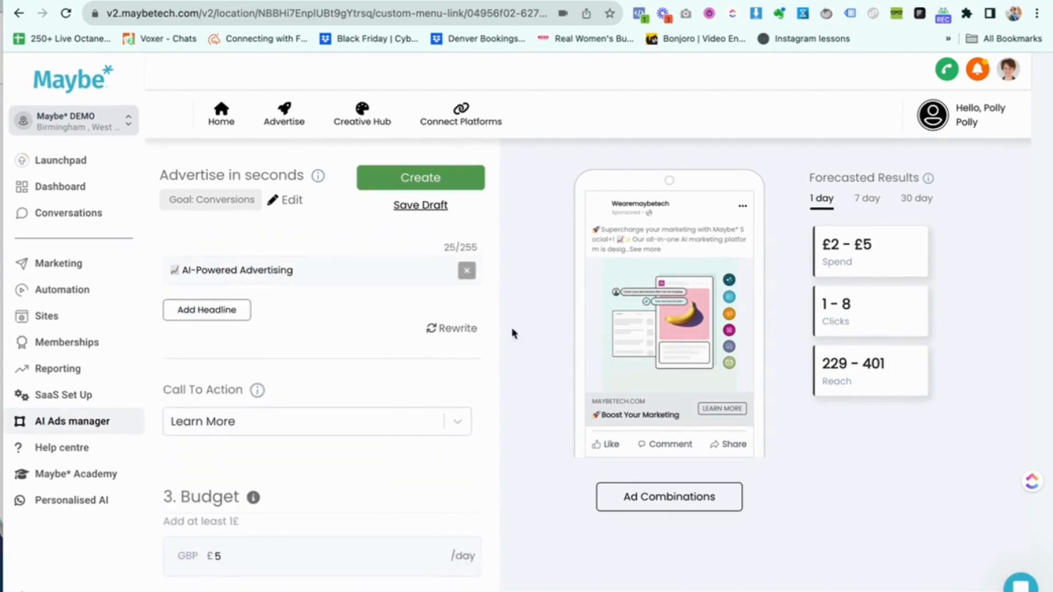
pyautogui.click(428, 185)
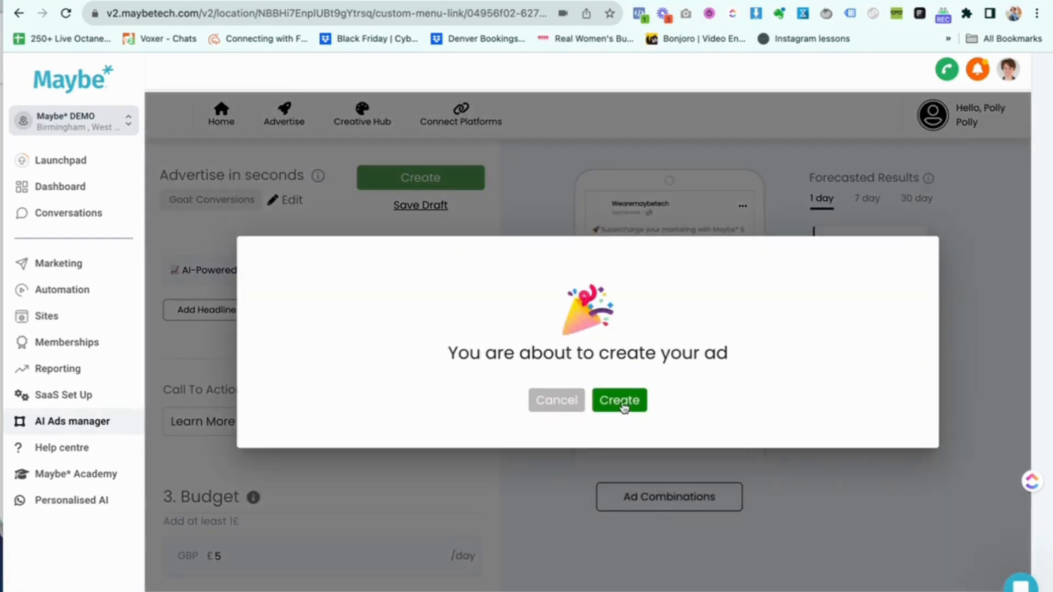
pyautogui.click(621, 401)
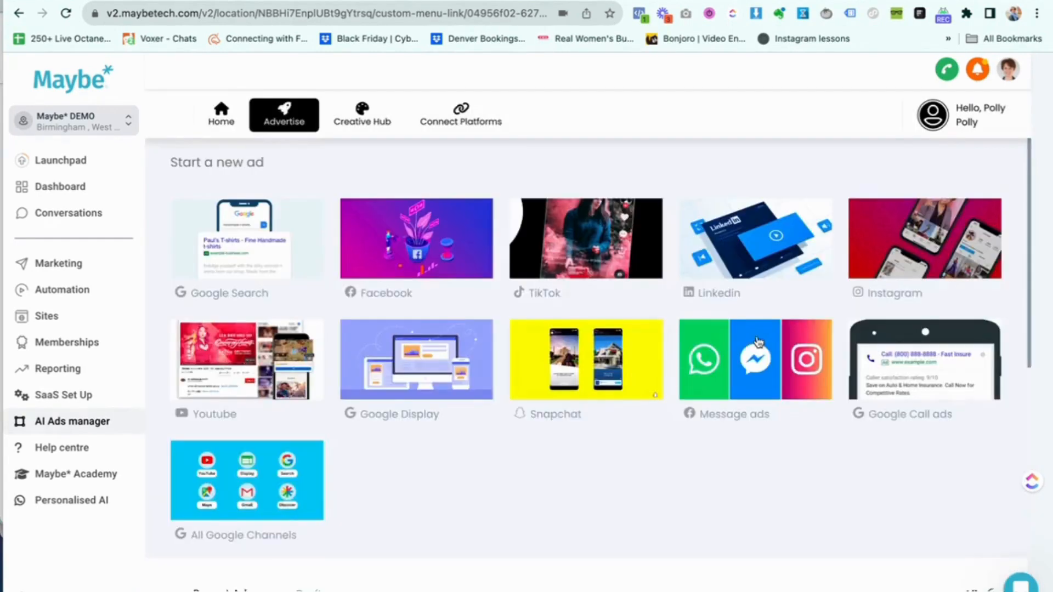
# - Find the newly created Facebook ad among the recent ads and examine its campaign details
pyautogui.scroll(-7, 601, 405)
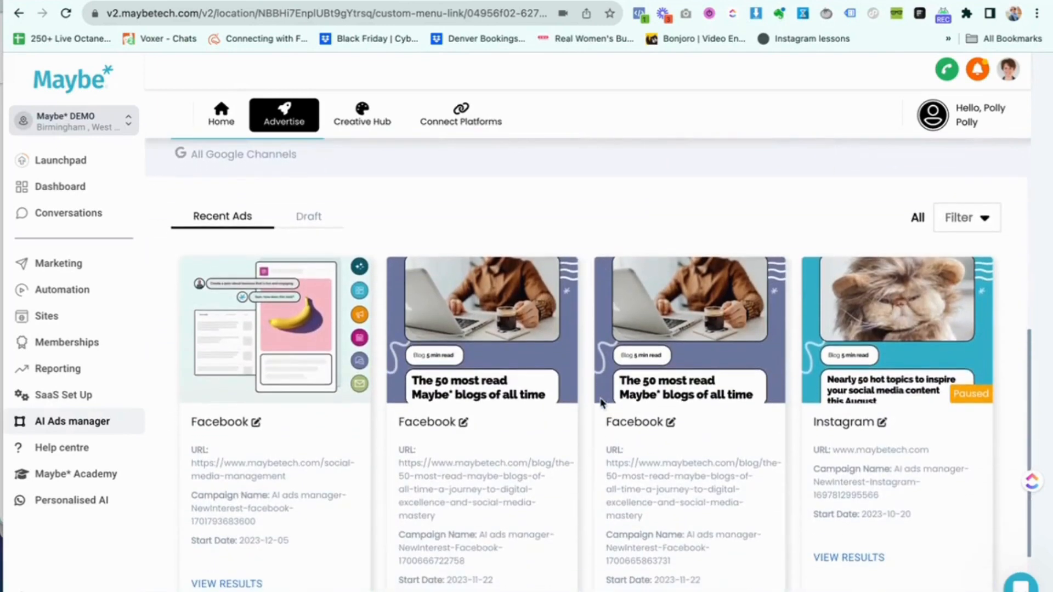
pyautogui.scroll(-1, 490, 341)
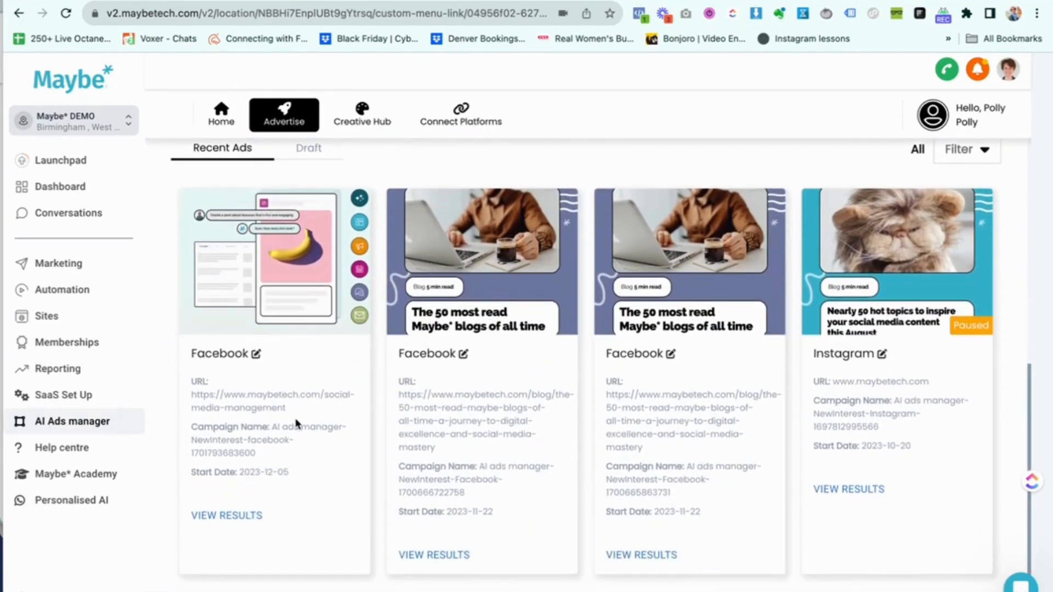
pyautogui.scroll(1, 296, 425)
pyautogui.scroll(-1, 296, 423)
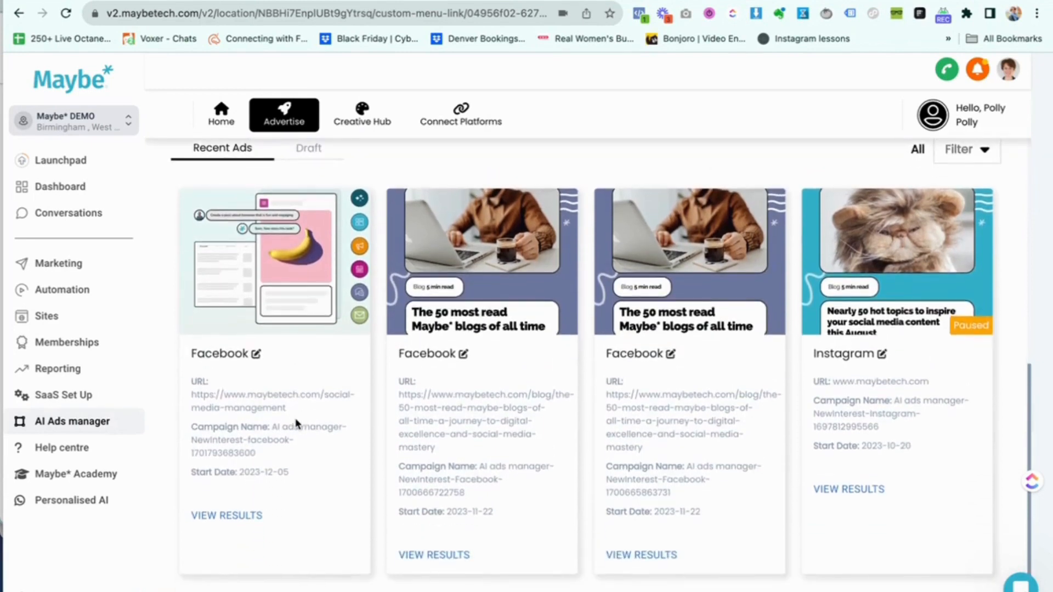